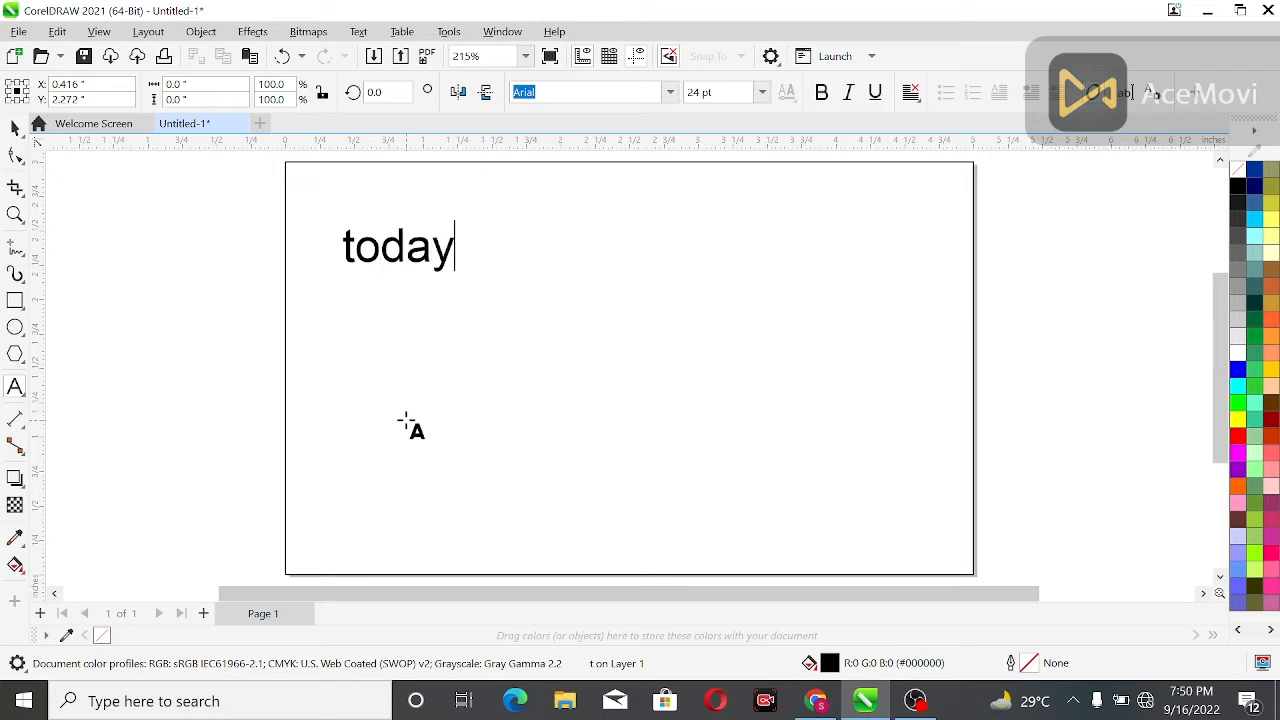
Complete the text line to read "today we will learn how to design a mockup", correcting the misspelled last word with the suggested spelling
{"action": "type", "text": "we "}
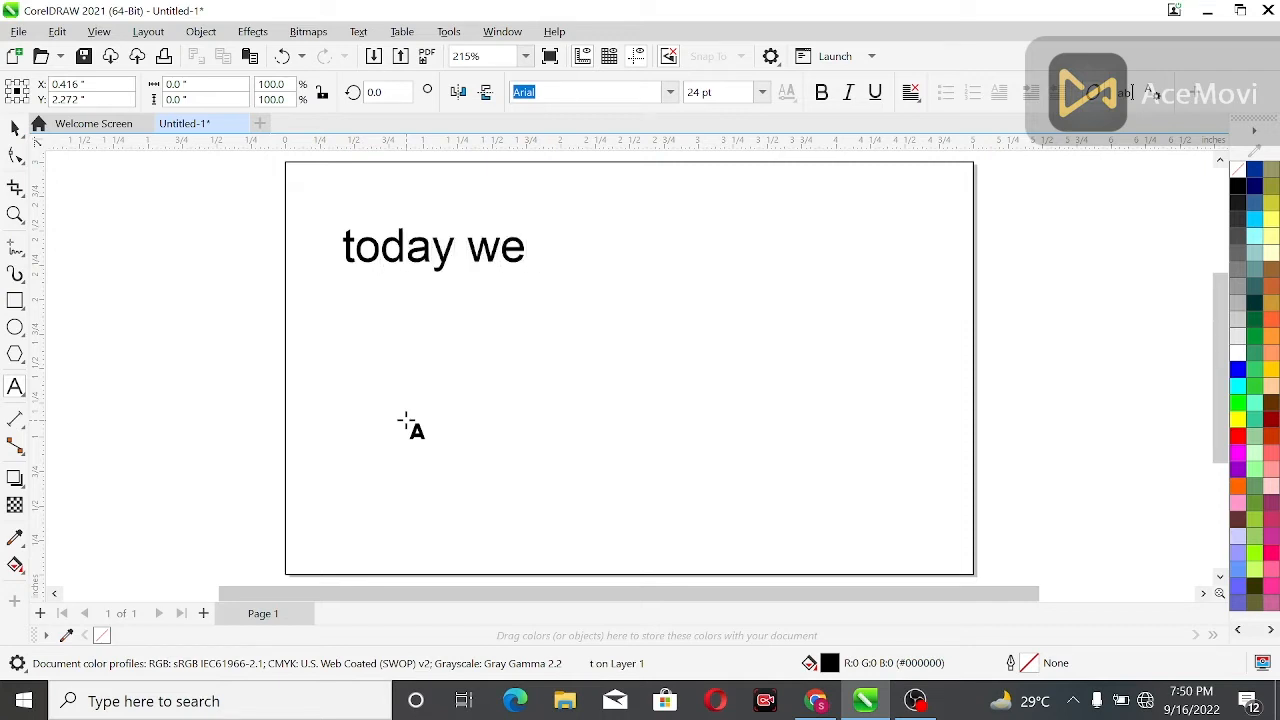
{"action": "type", "text": "will l"}
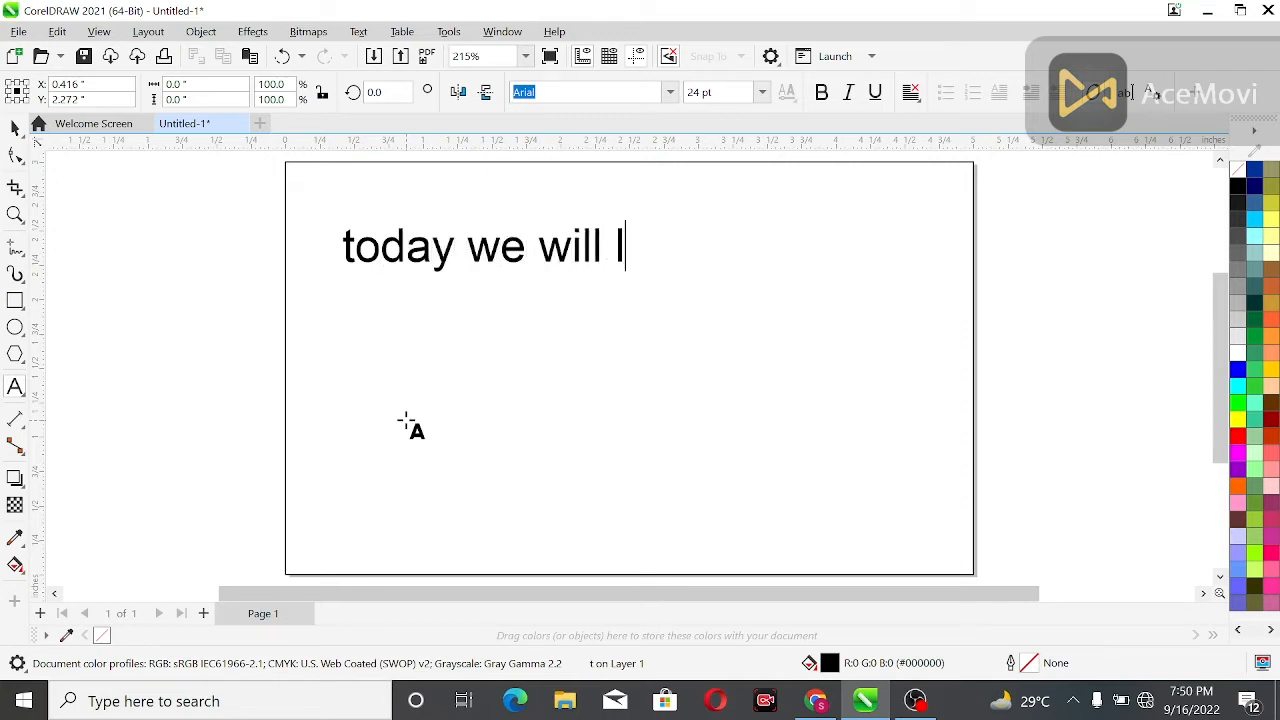
{"action": "type", "text": "earn how to "}
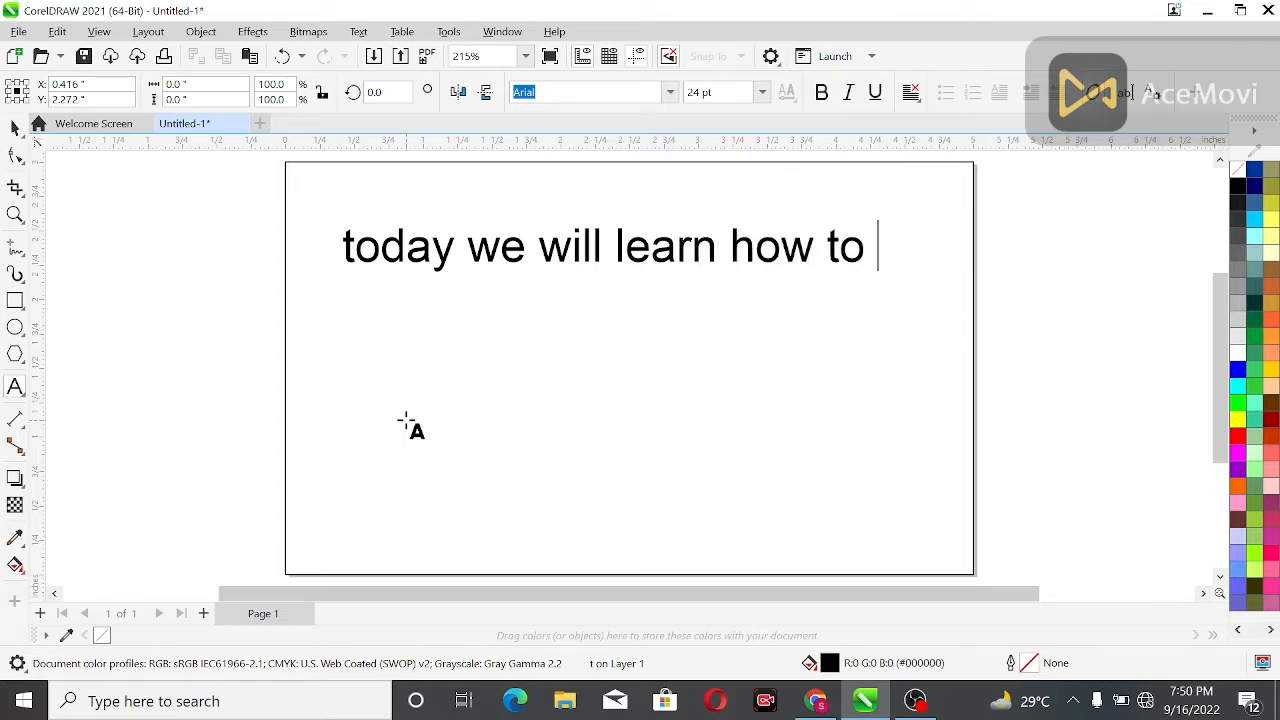
{"action": "type", "text": "design "}
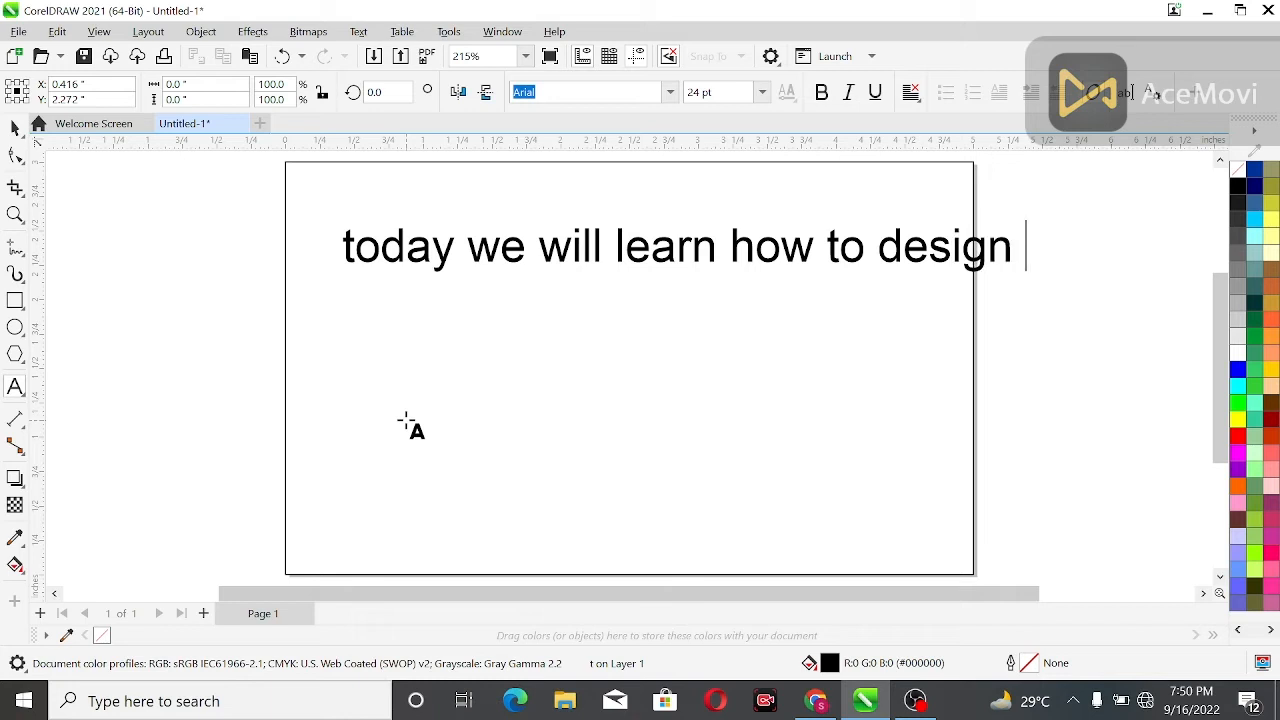
{"action": "type", "text": "a mockoup"}
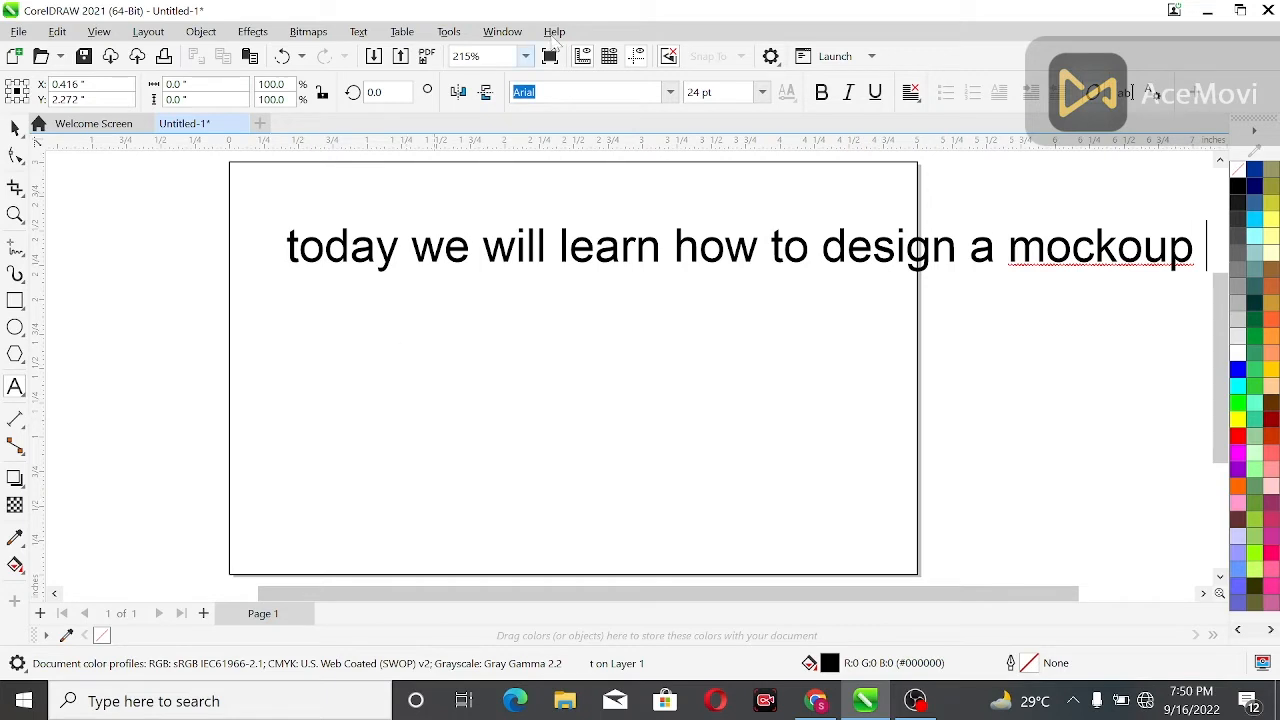
{"action": "right_click", "coordinate": [1085, 249]}
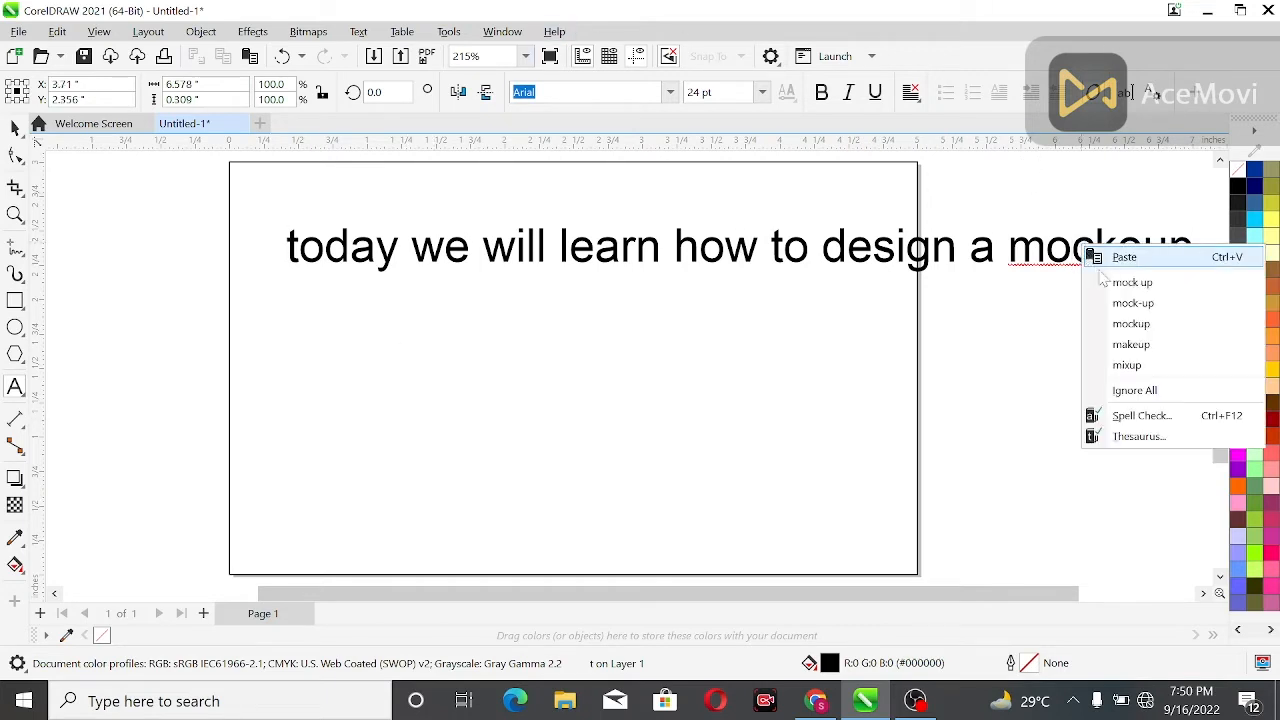
{"action": "left_click", "coordinate": [1102, 325]}
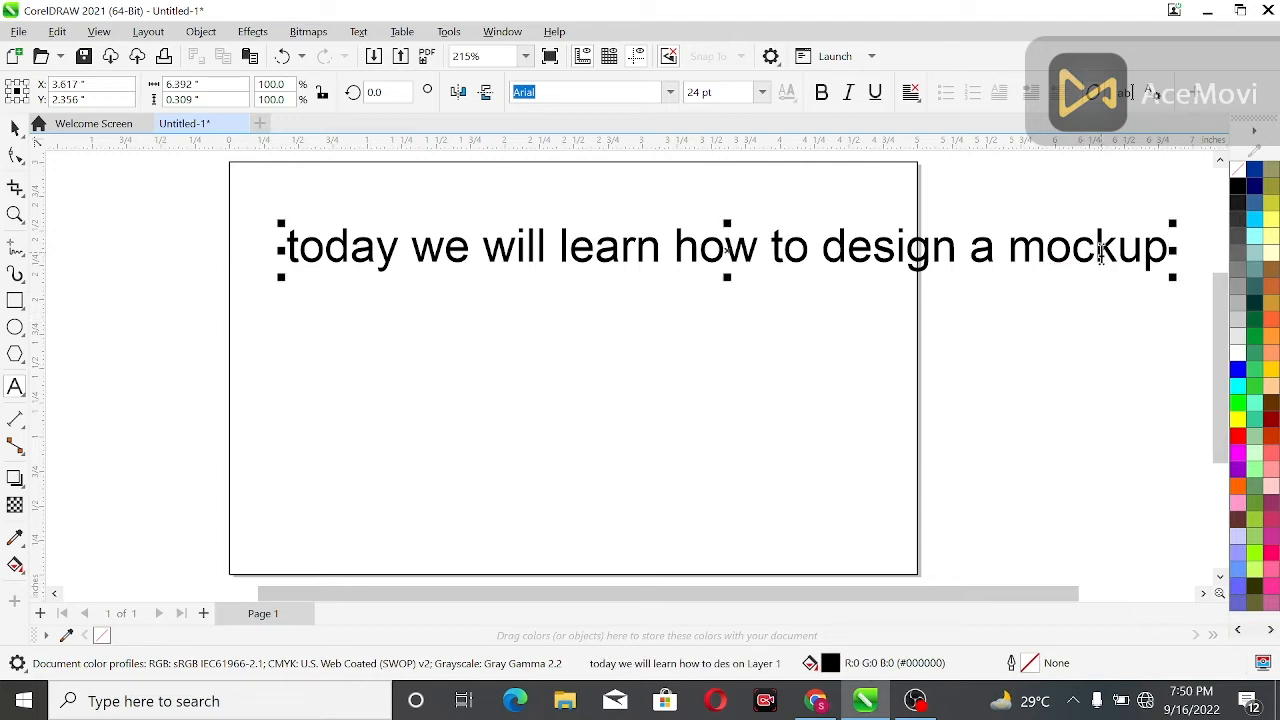
Add a separate text line reading "in CorelDraw" below the first line, then deselect it
{"action": "left_click", "coordinate": [368, 338]}
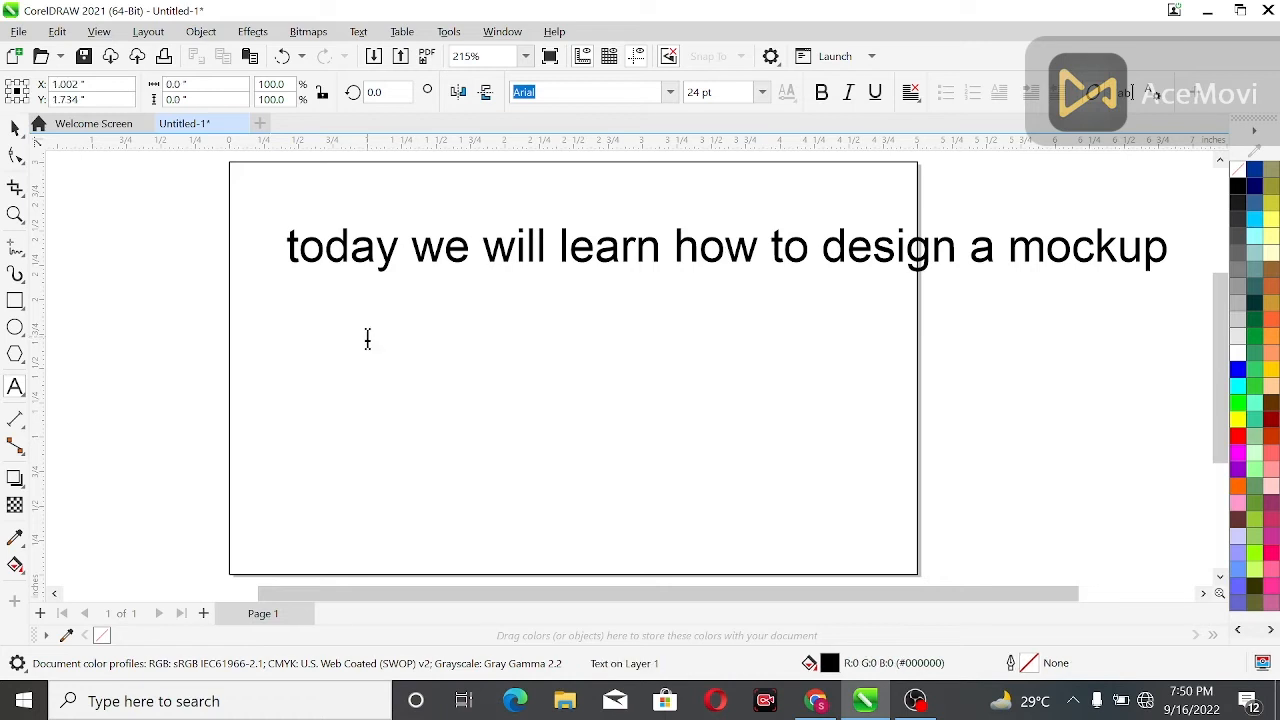
{"action": "type", "text": "in CorelDraw"}
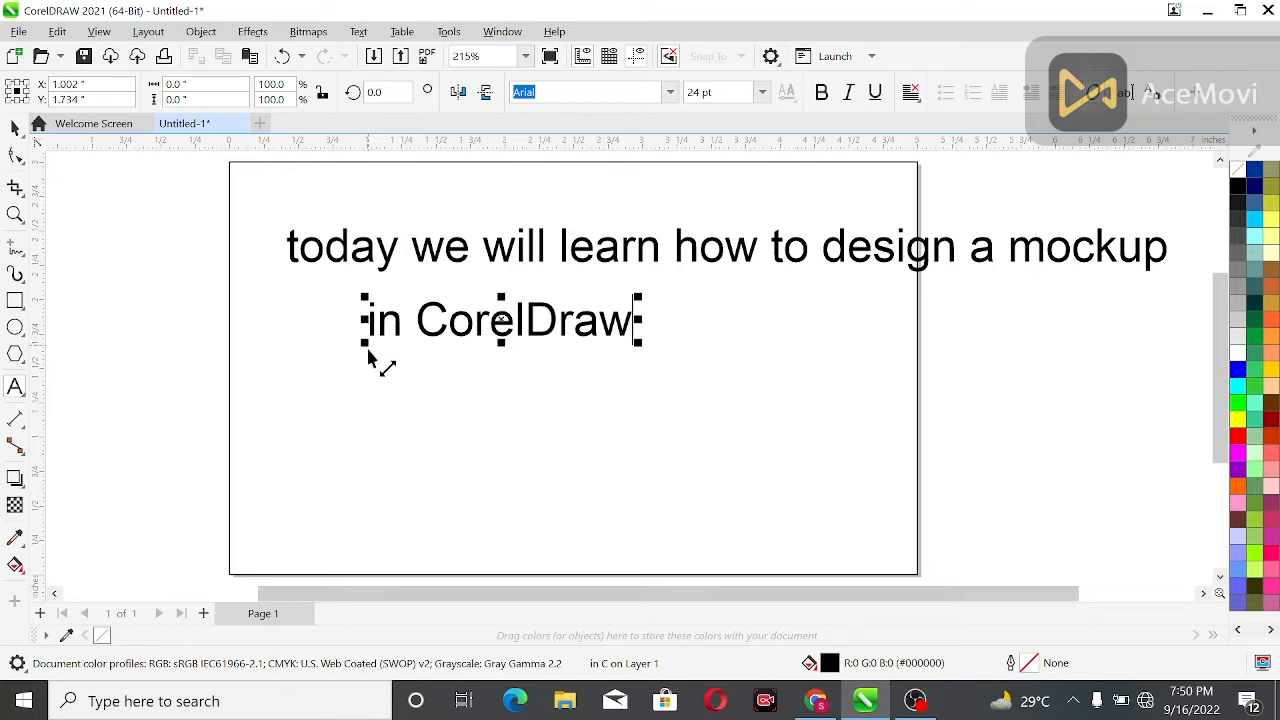
{"action": "left_click", "coordinate": [15, 129]}
{"action": "left_click", "coordinate": [134, 317]}
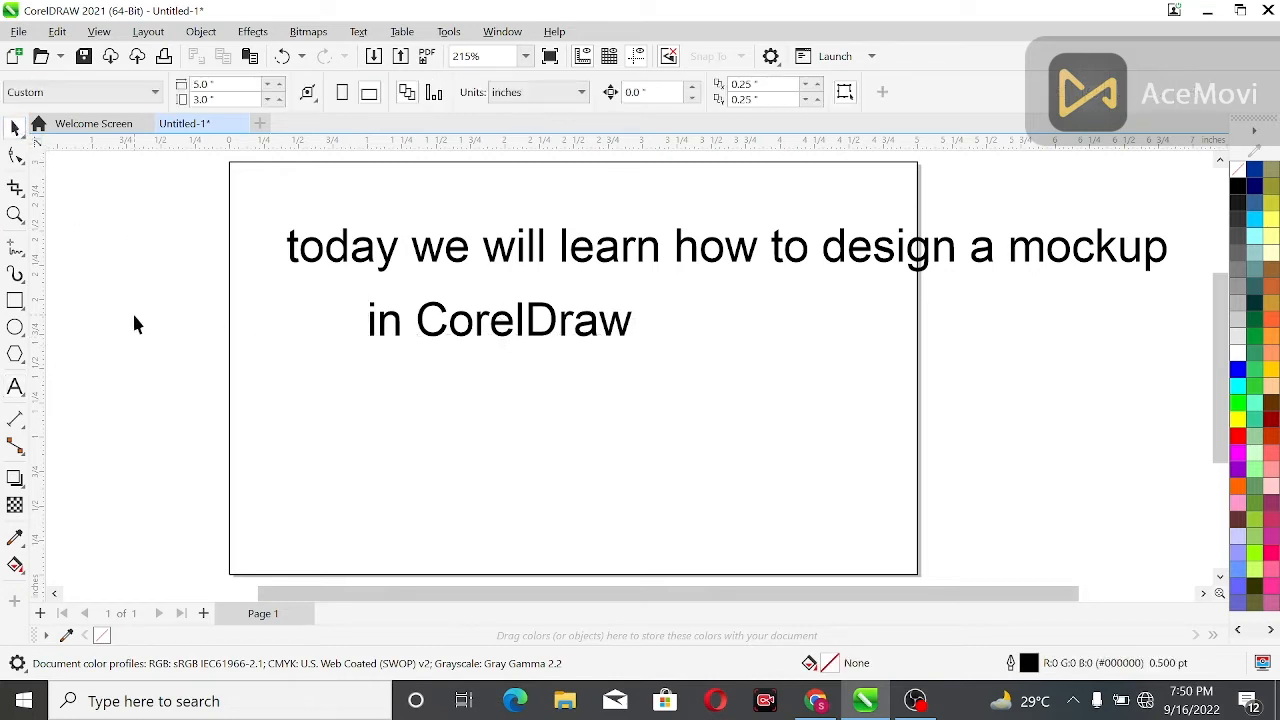
Enlarge the first text line to about 27 pt and shift it left across the page
{"action": "left_click", "coordinate": [337, 249]}
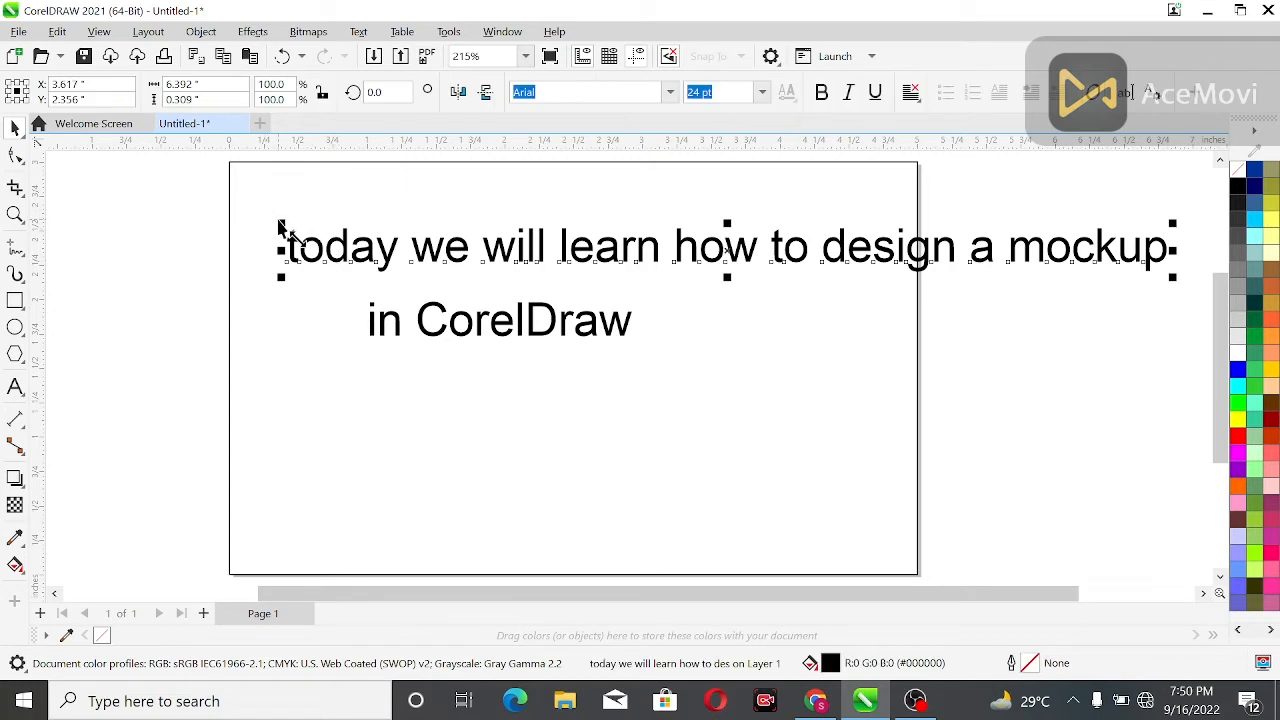
{"action": "left_click_drag", "start_coordinate": [283, 228], "coordinate": [224, 216]}
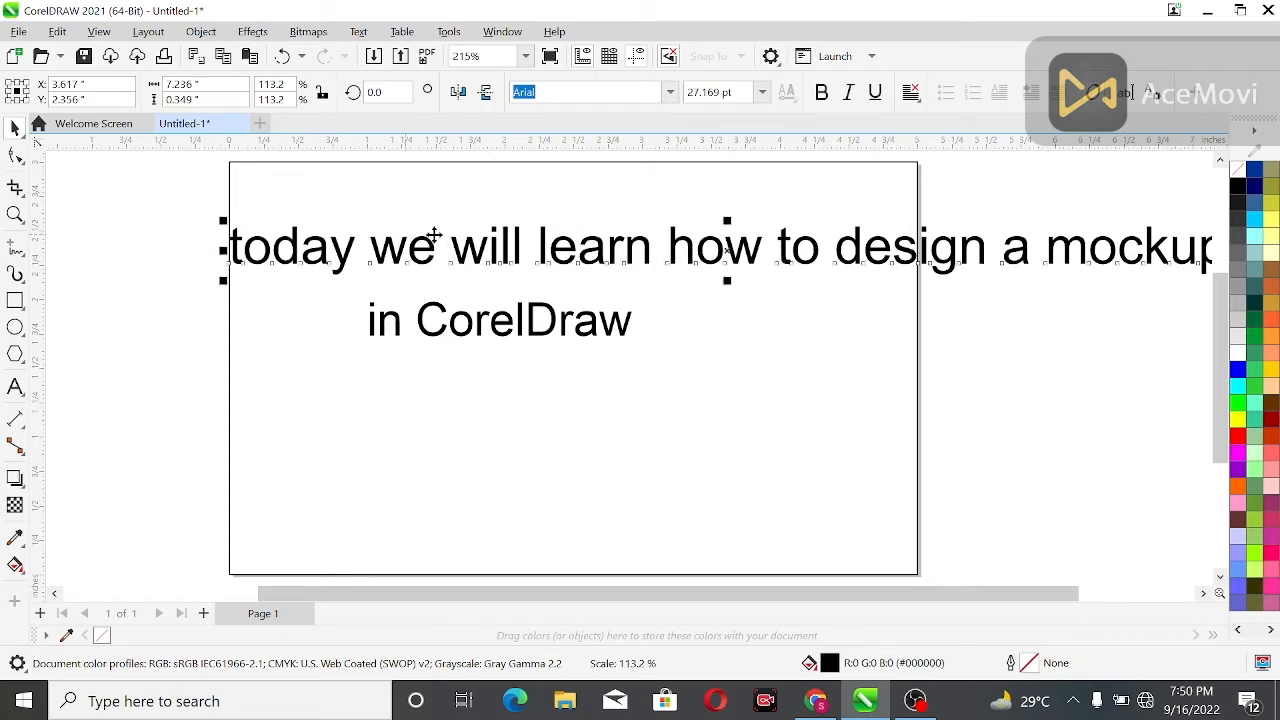
{"action": "left_click_drag", "start_coordinate": [576, 255], "coordinate": [457, 266]}
{"action": "left_click", "coordinate": [658, 392]}
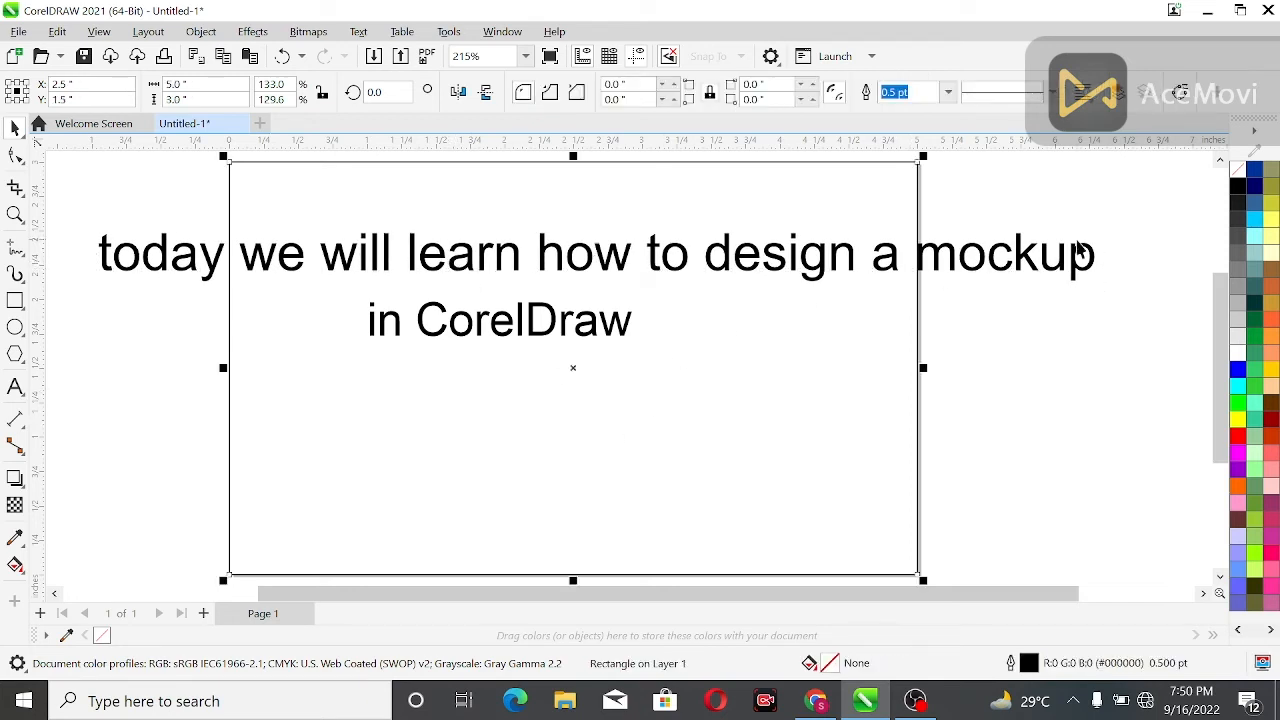
{"action": "left_click_drag", "start_coordinate": [1134, 206], "coordinate": [897, 315]}
{"action": "left_click", "coordinate": [952, 275]}
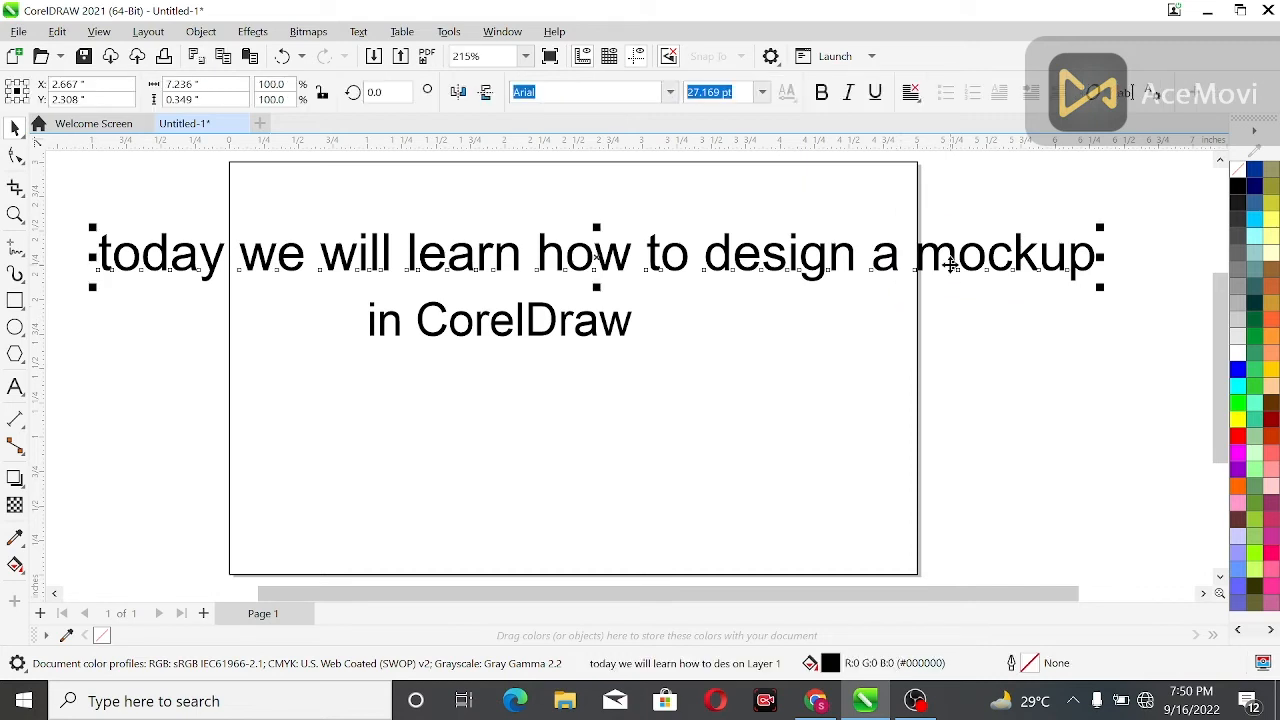
Delete both text lines from the page
{"action": "left_click", "coordinate": [120, 185]}
{"action": "left_click_drag", "start_coordinate": [538, 310], "coordinate": [1192, 433]}
{"action": "key", "text": "Delete"}
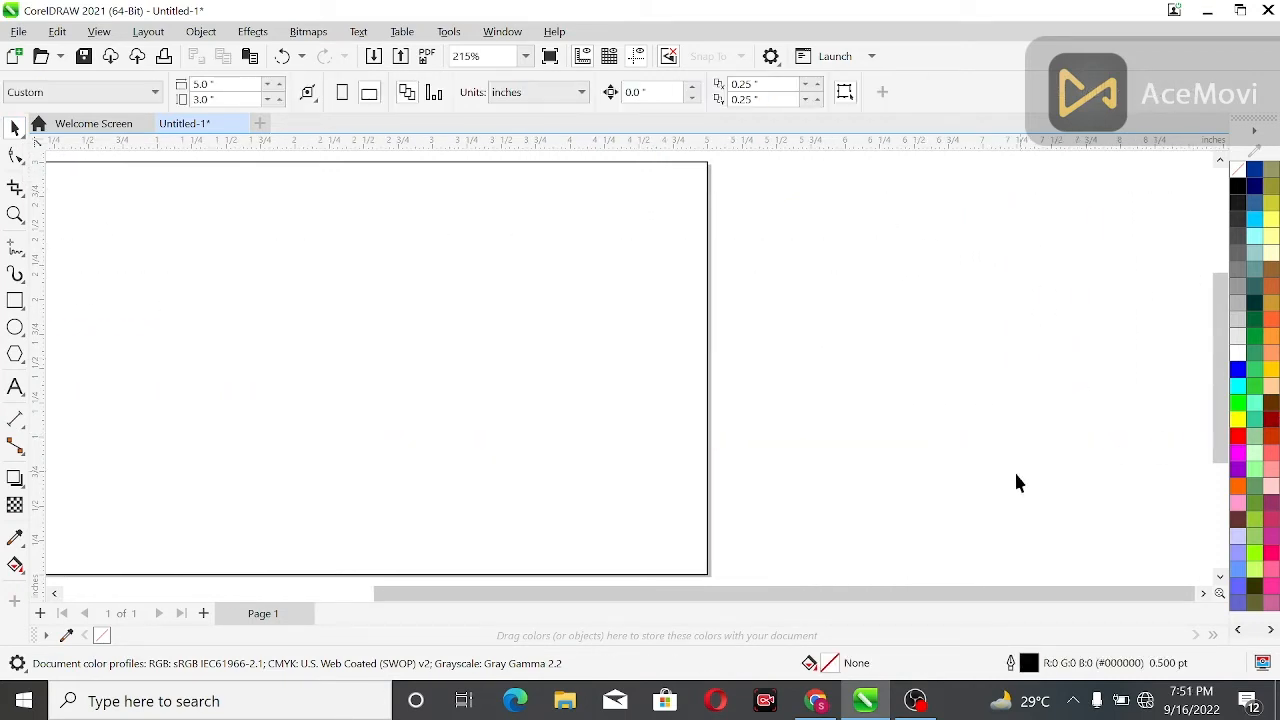
{"action": "scroll", "coordinate": [1016, 475], "scroll_direction": "left", "scroll_amount": 3}
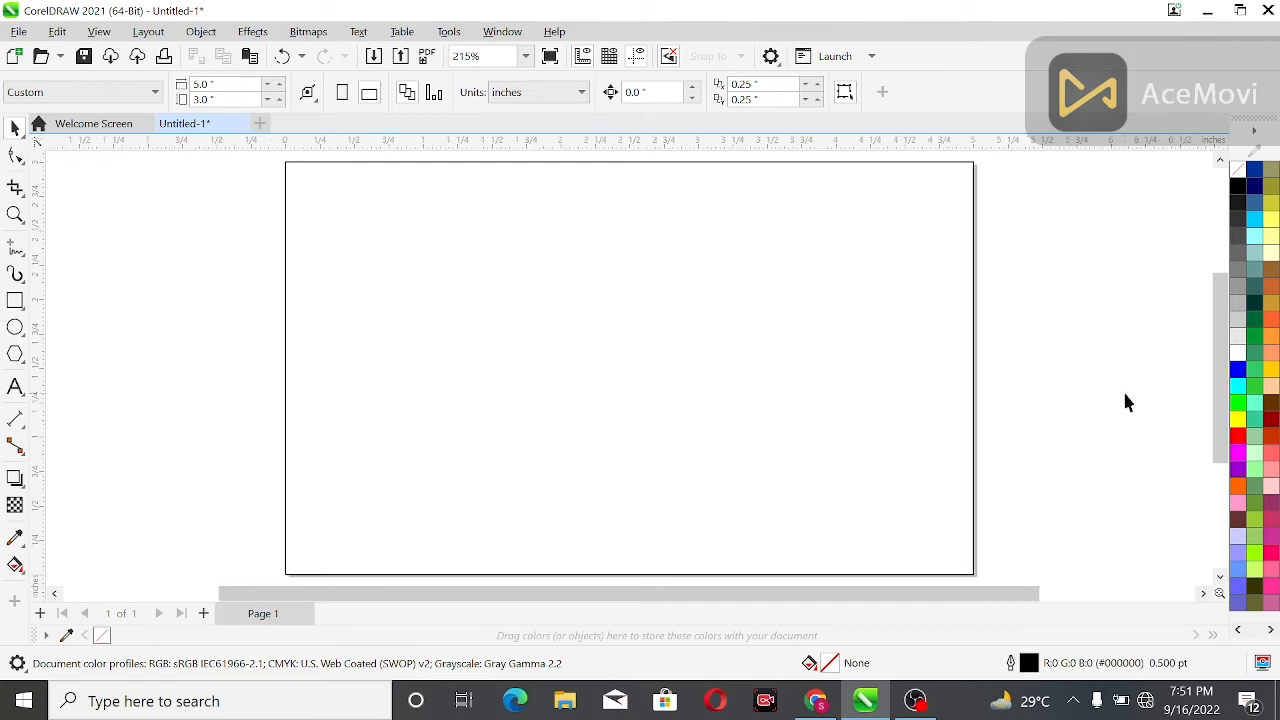
Draw a narrow rectangle about 0.82 × 0.14 in near the page's upper edge and a vertical line about 2.5 in long beside it
{"action": "left_click", "coordinate": [16, 302]}
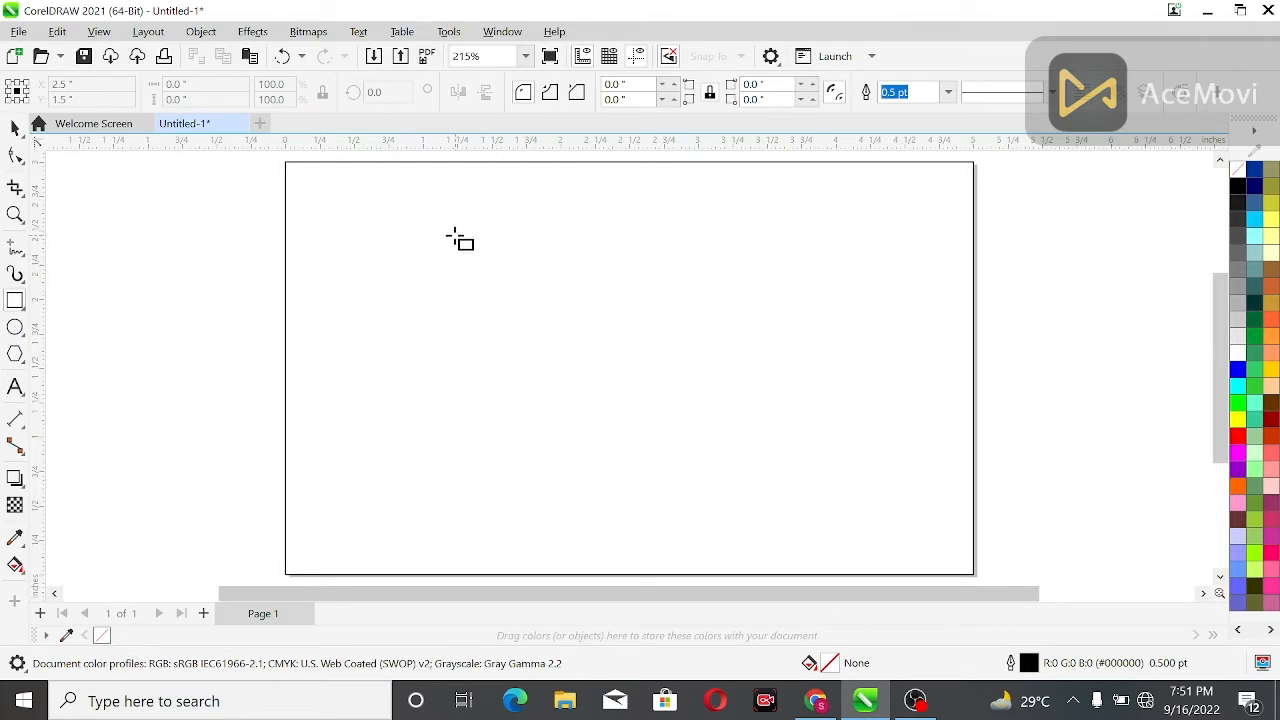
{"action": "left_click_drag", "start_coordinate": [449, 236], "coordinate": [563, 254]}
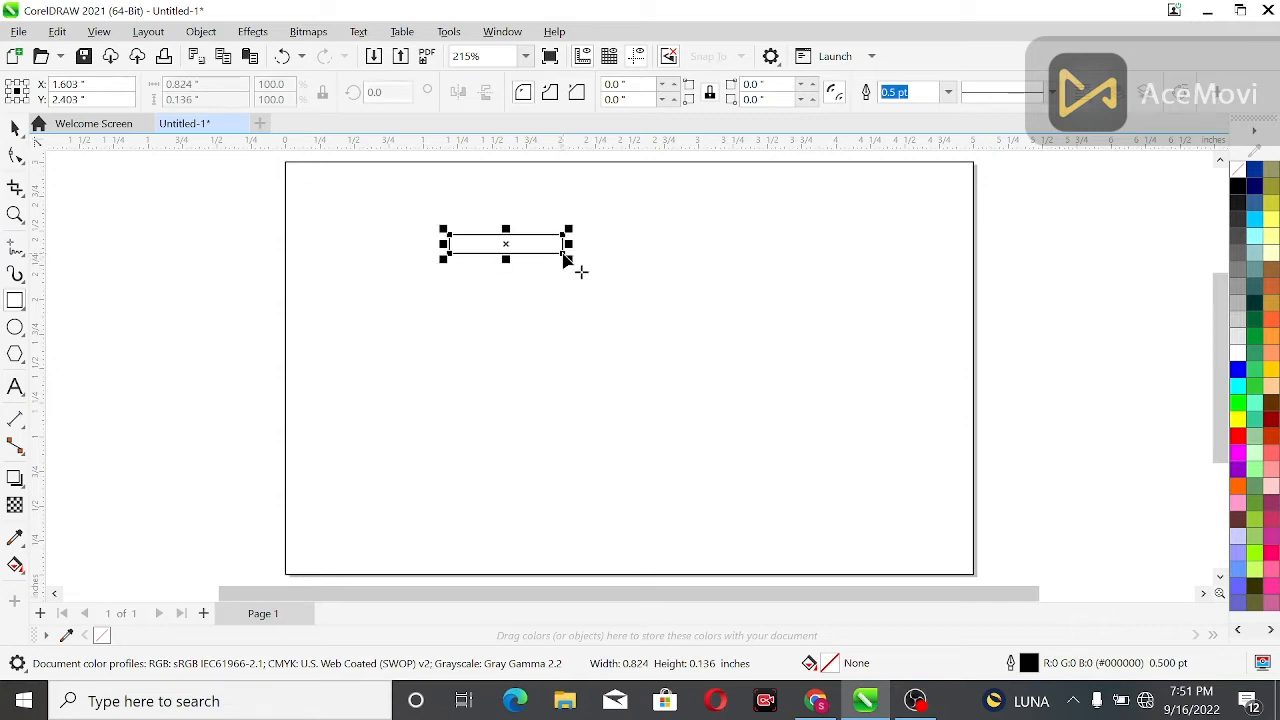
{"action": "left_click", "coordinate": [15, 247]}
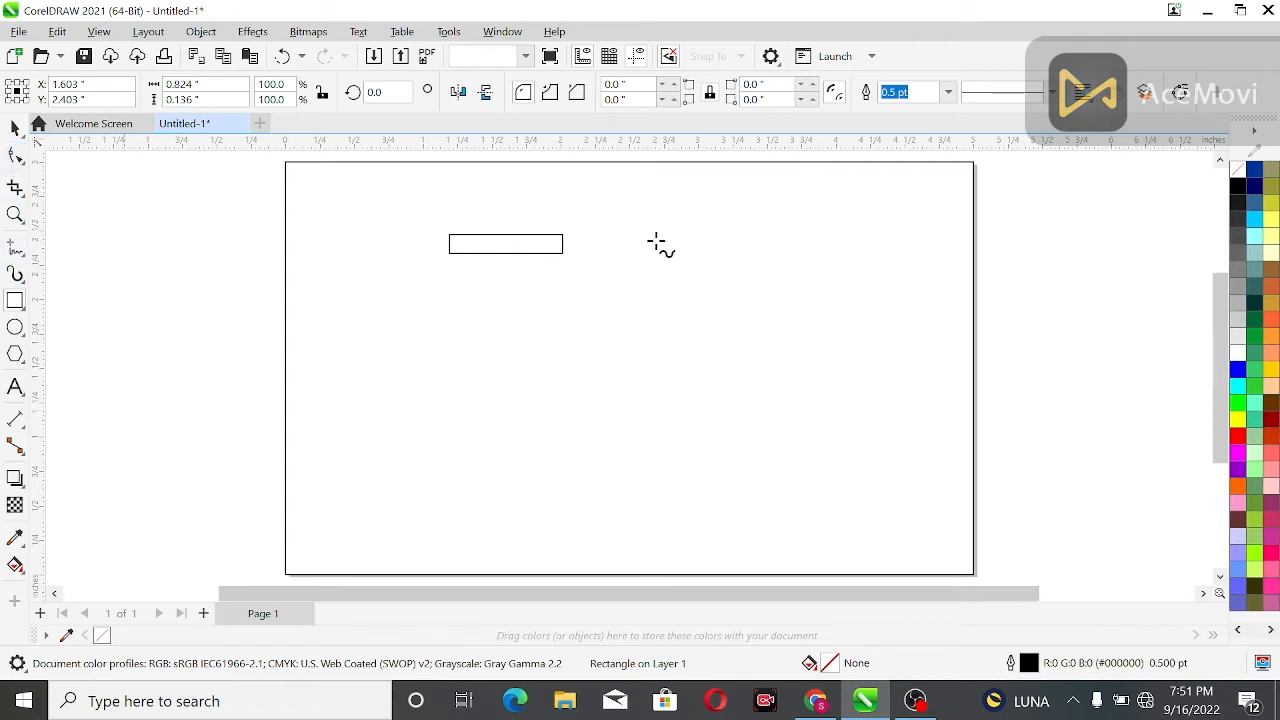
{"action": "left_click", "coordinate": [568, 170]}
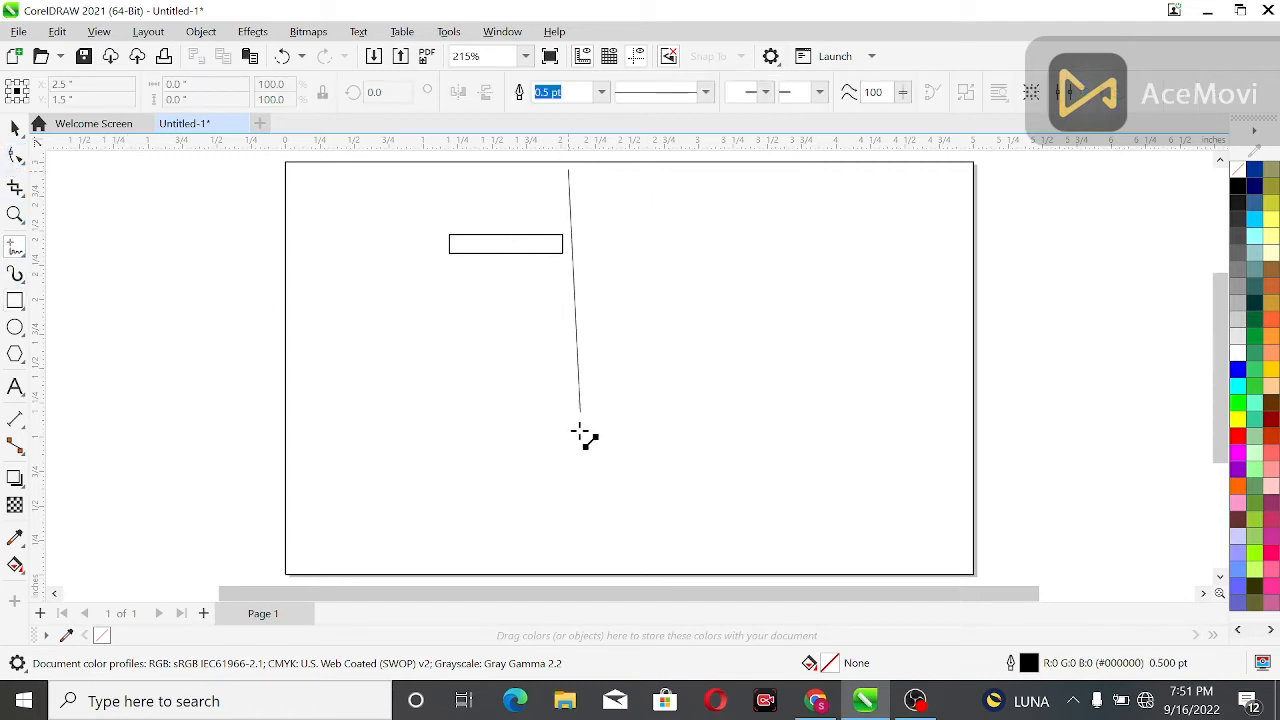
{"action": "left_click", "coordinate": [558, 518]}
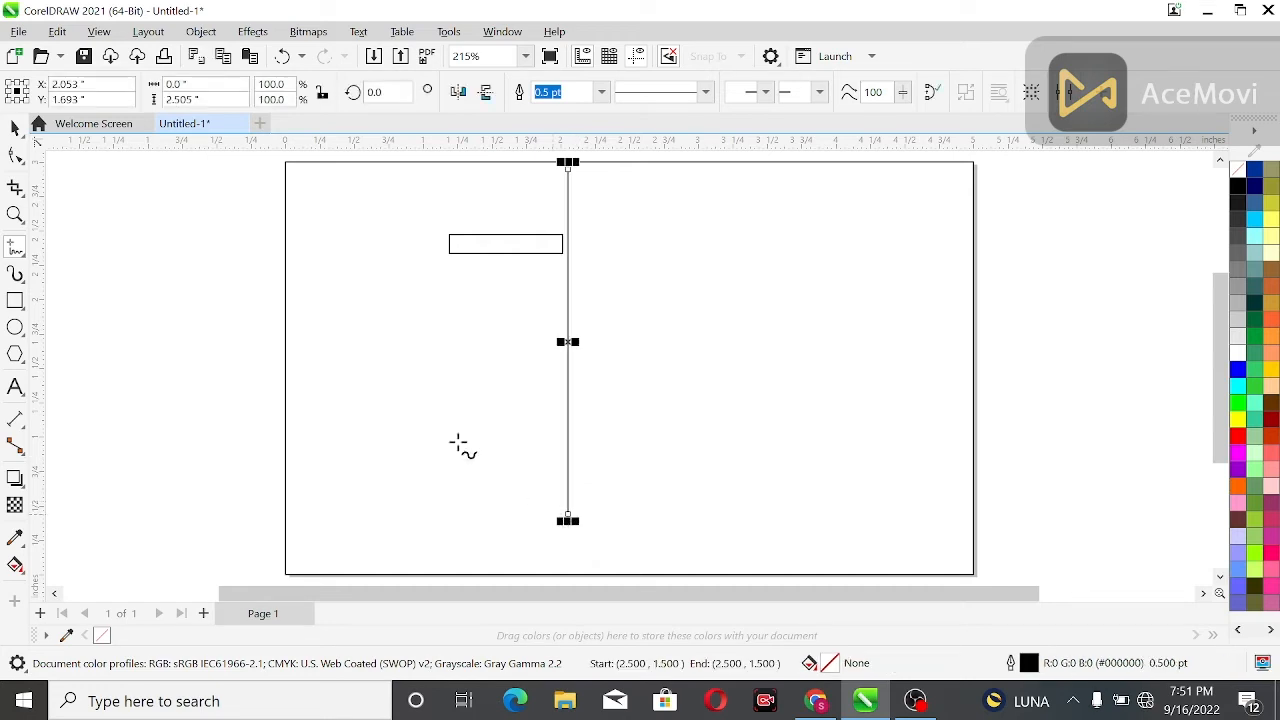
Move the narrow rectangle so that its left edge sits against the vertical line
{"action": "left_click", "coordinate": [15, 127]}
{"action": "left_click_drag", "start_coordinate": [531, 249], "coordinate": [636, 255]}
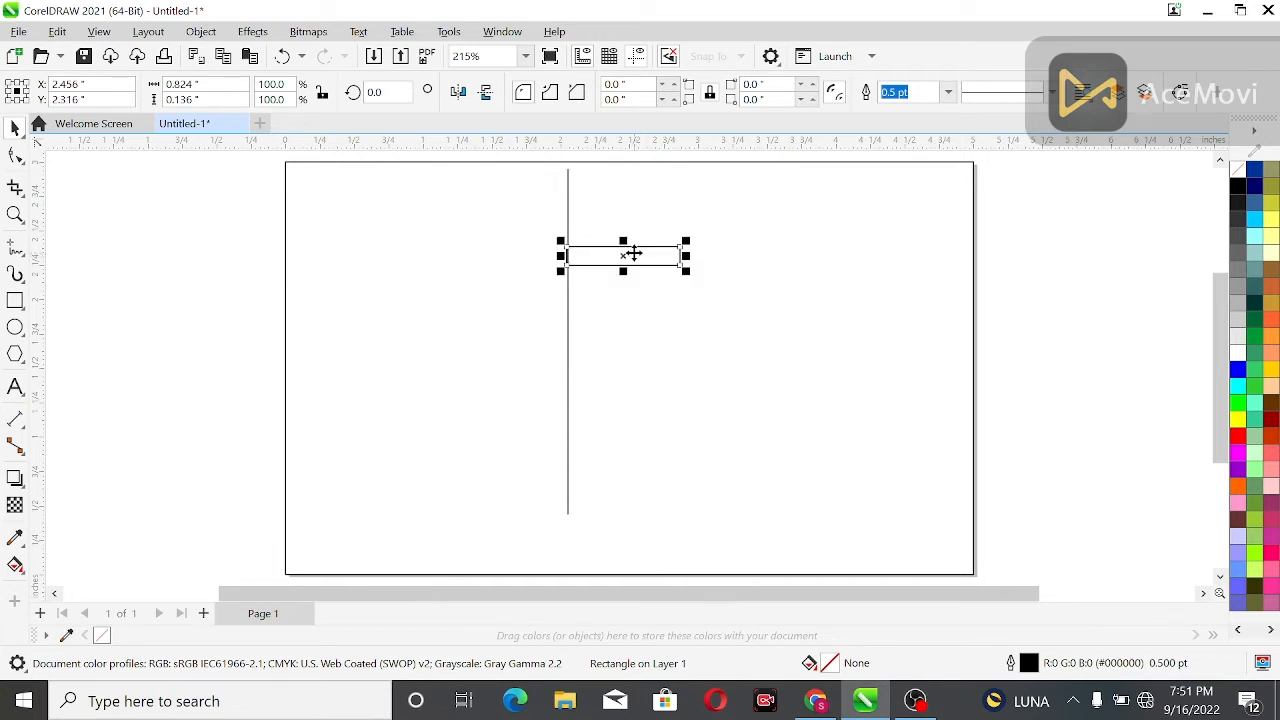
{"action": "scroll", "coordinate": [632, 254], "scroll_direction": "up", "scroll_amount": 3}
{"action": "left_click_drag", "start_coordinate": [605, 260], "coordinate": [608, 262]}
{"action": "left_click", "coordinate": [590, 332]}
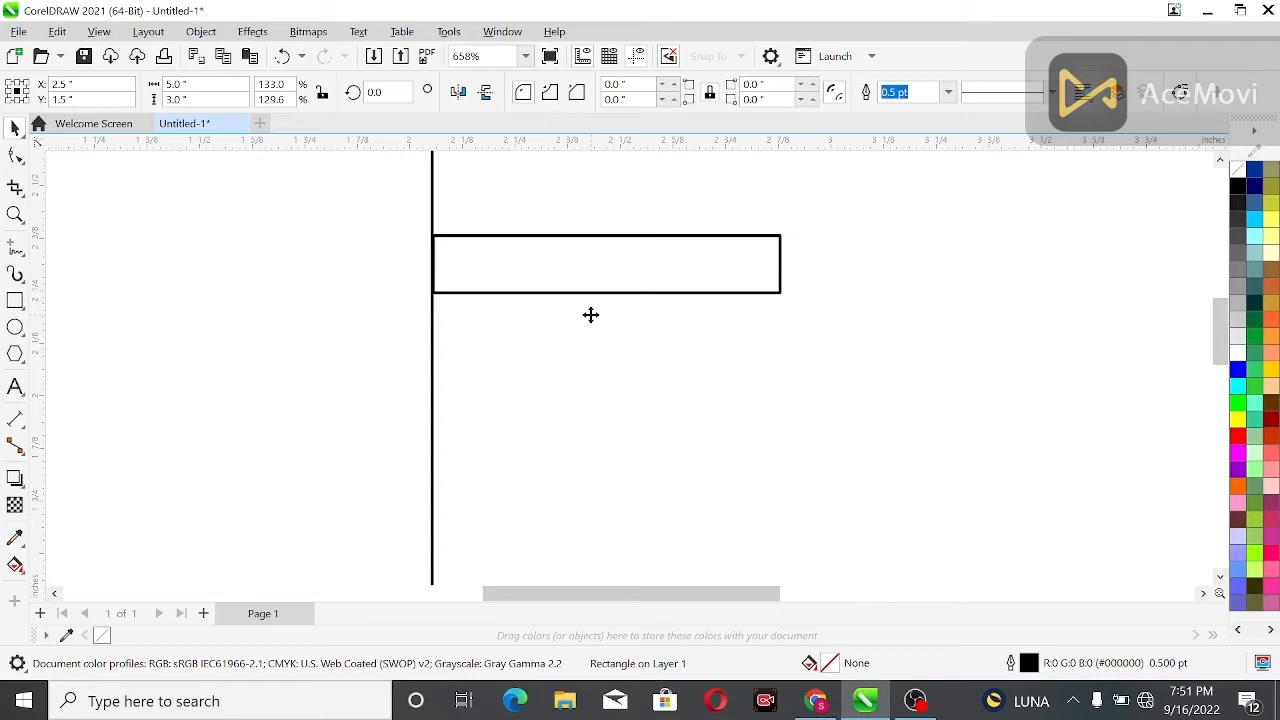
Draw a larger rectangle about 0.83 × 0.99 in directly below the narrow one, starting from its lower-left corner at the line
{"action": "scroll", "coordinate": [591, 314], "scroll_direction": "down", "scroll_amount": 2}
{"action": "left_click", "coordinate": [14, 301]}
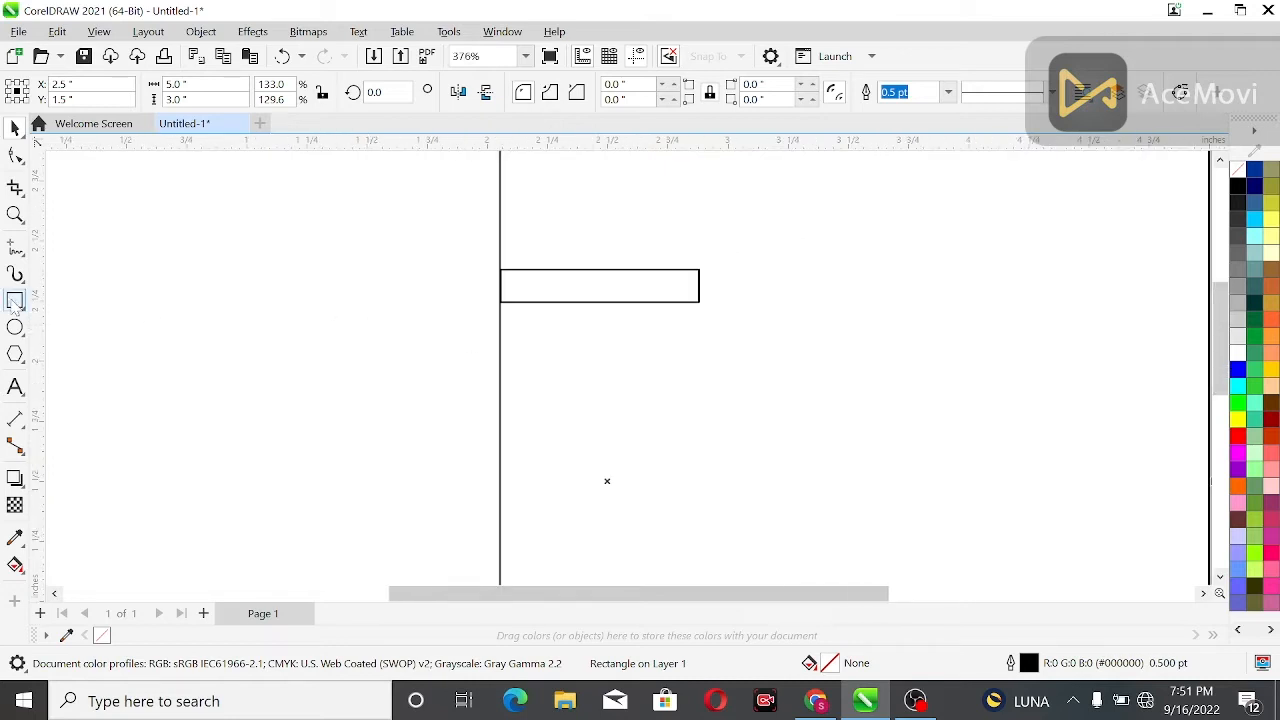
{"action": "left_click_drag", "start_coordinate": [500, 302], "coordinate": [700, 541]}
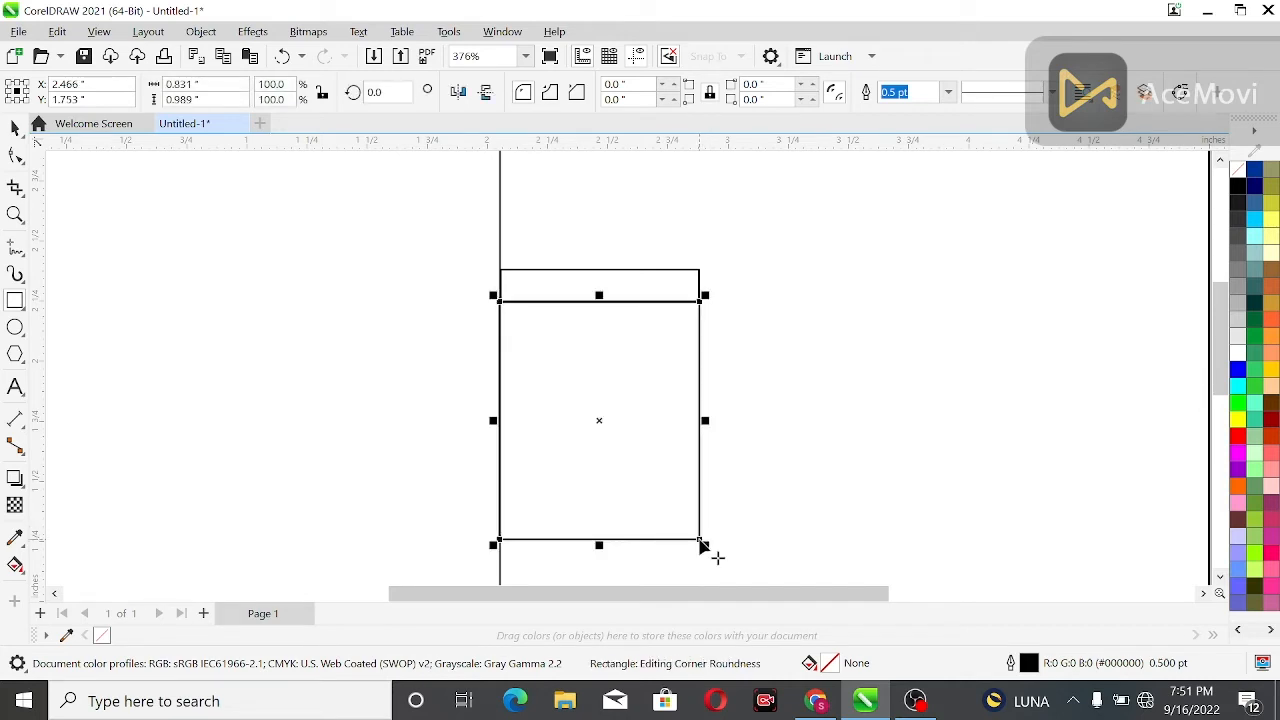
Copy the narrow rectangle's width and set the larger rectangle's width to 0.824 in
{"action": "left_click", "coordinate": [15, 127]}
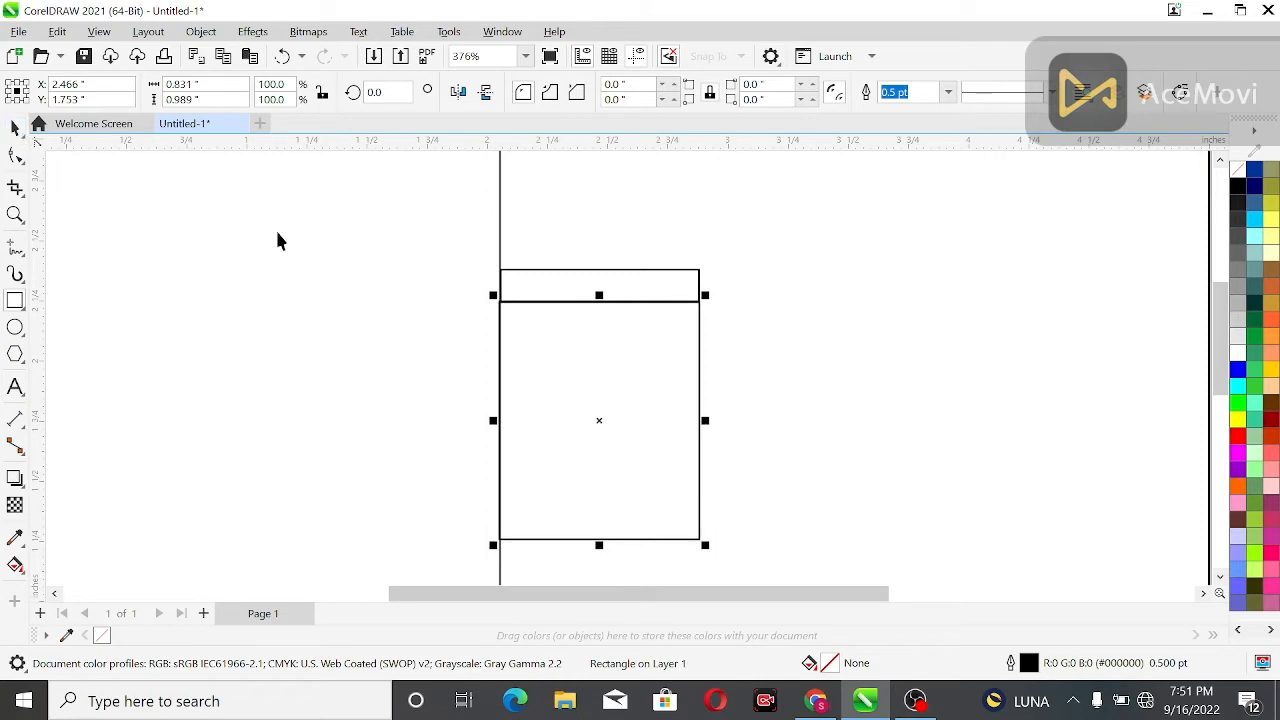
{"action": "left_click", "coordinate": [610, 284]}
{"action": "left_click", "coordinate": [190, 84]}
{"action": "key", "text": "ctrl+c"}
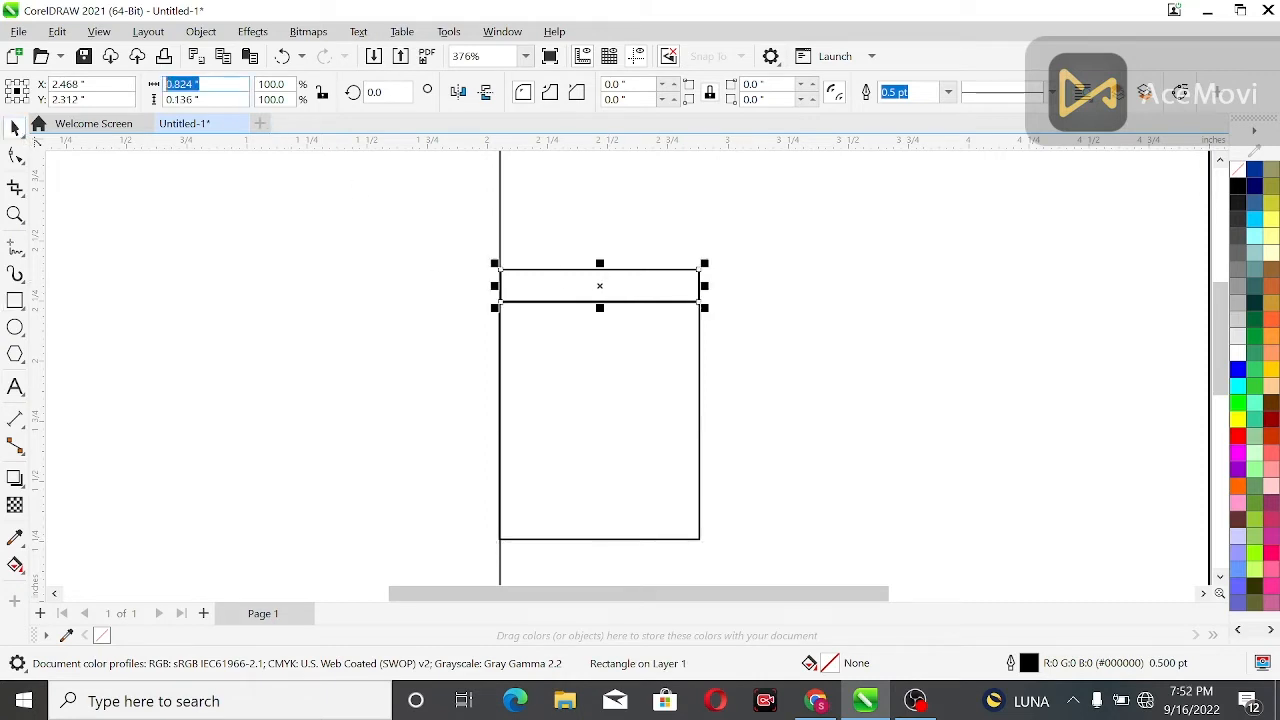
{"action": "left_click", "coordinate": [530, 408]}
{"action": "left_click_drag", "start_coordinate": [204, 85], "coordinate": [50, 117]}
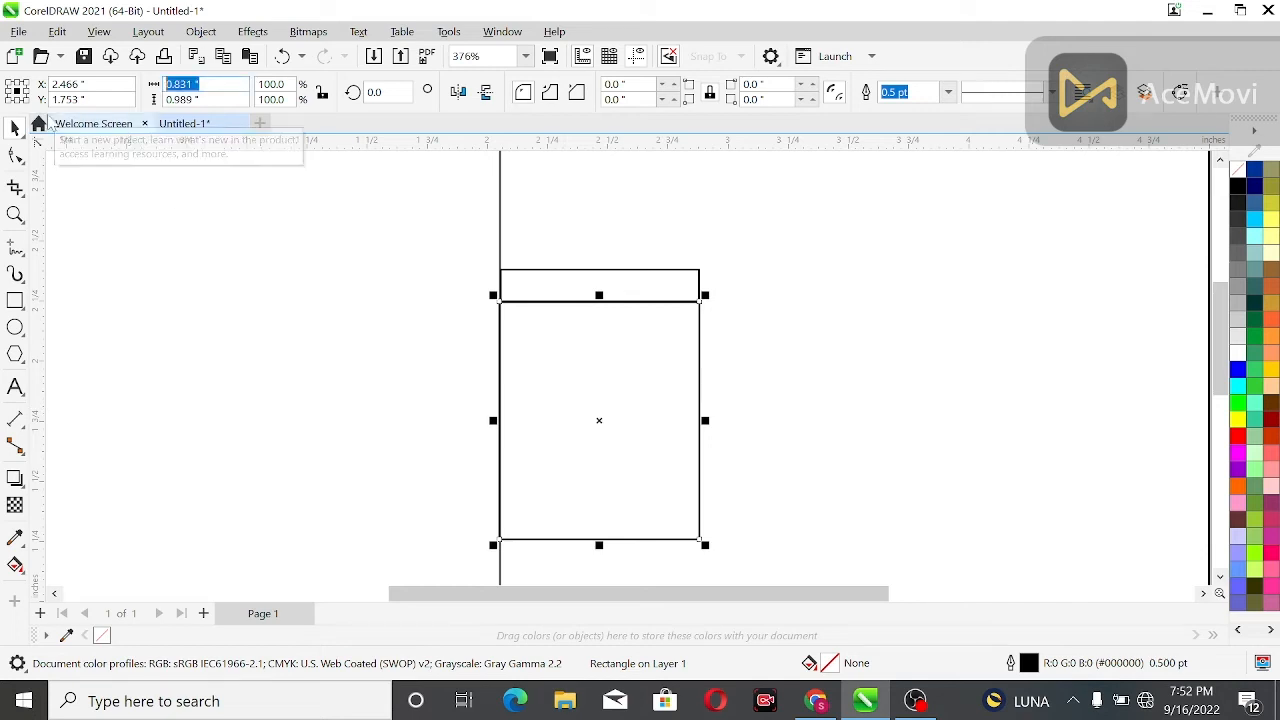
{"action": "key", "text": "ctrl+v"}
{"action": "key", "text": "Return"}
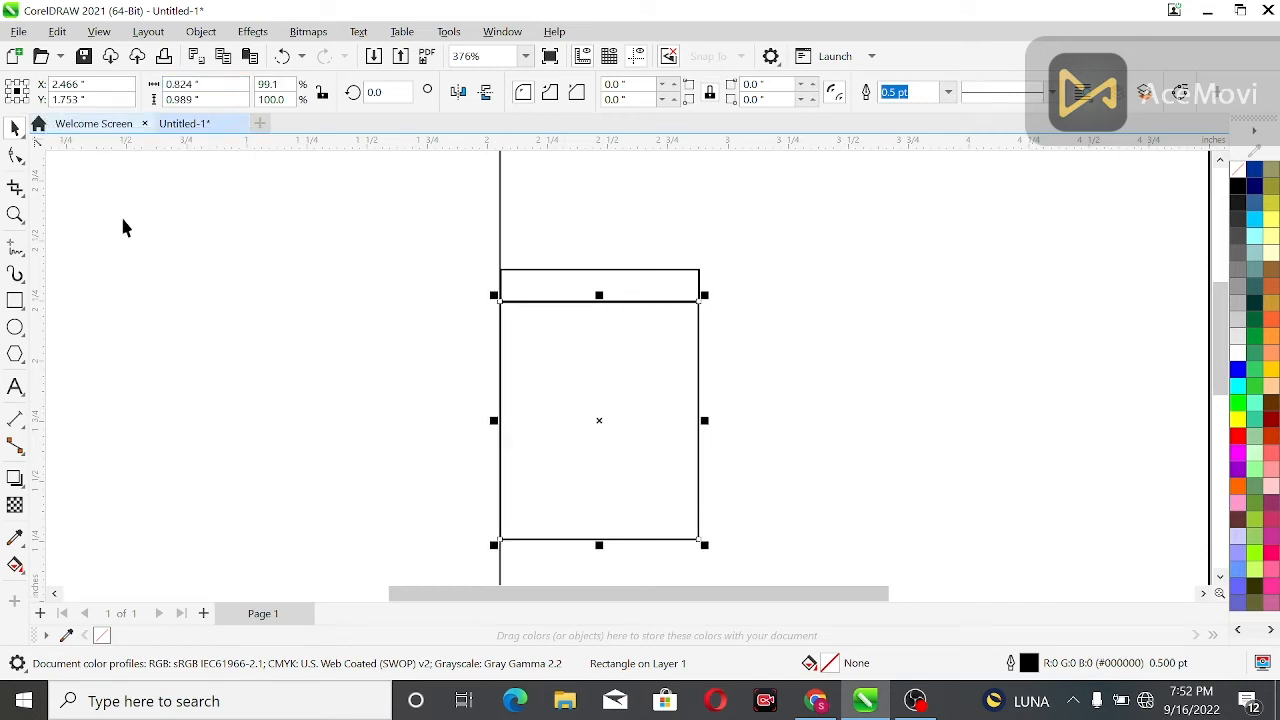
{"action": "left_click", "coordinate": [214, 346]}
{"action": "left_click_drag", "start_coordinate": [444, 228], "coordinate": [732, 399]}
{"action": "key", "text": "ctrl+z"}
{"action": "scroll", "coordinate": [574, 344], "scroll_direction": "down", "scroll_amount": 2}
{"action": "left_click", "coordinate": [219, 250]}
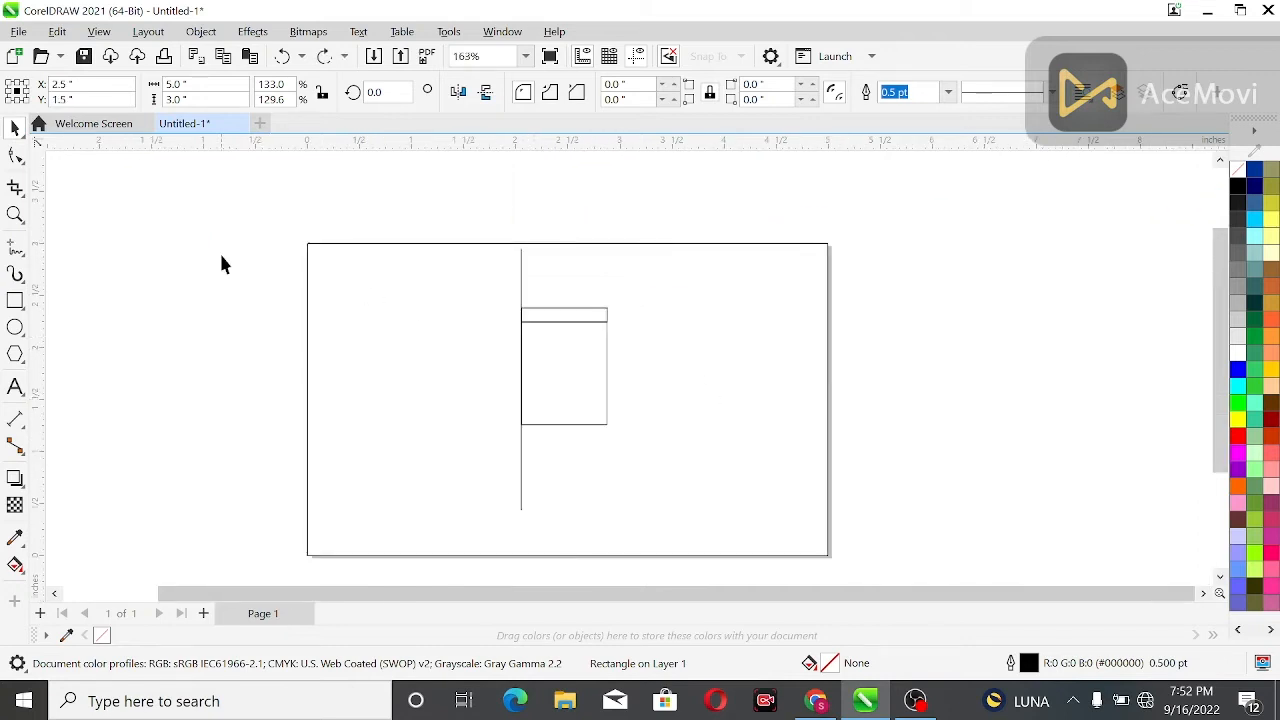
Lock the 5 × 3 in frame rectangle and test that the two inner rectangles can be selected without it
{"action": "left_click", "coordinate": [417, 244]}
{"action": "right_click", "coordinate": [417, 244]}
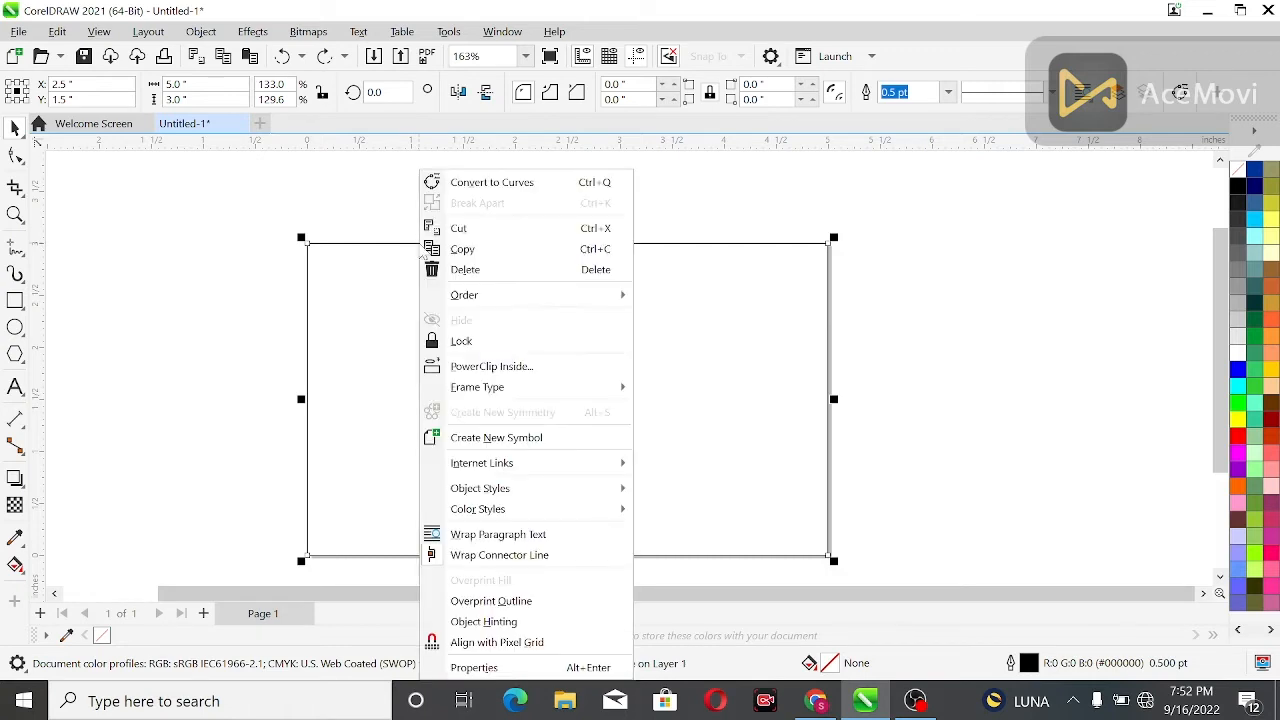
{"action": "left_click", "coordinate": [488, 345]}
{"action": "left_click", "coordinate": [272, 312]}
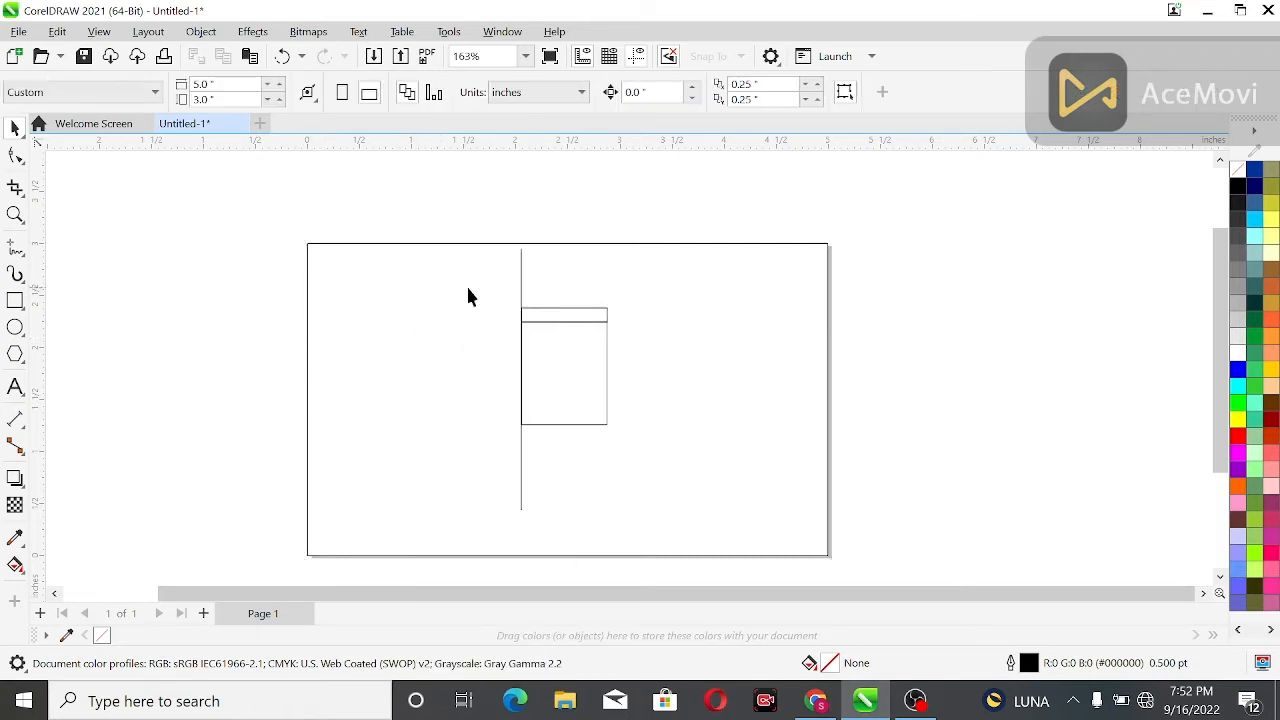
{"action": "left_click_drag", "start_coordinate": [692, 453], "coordinate": [692, 453]}
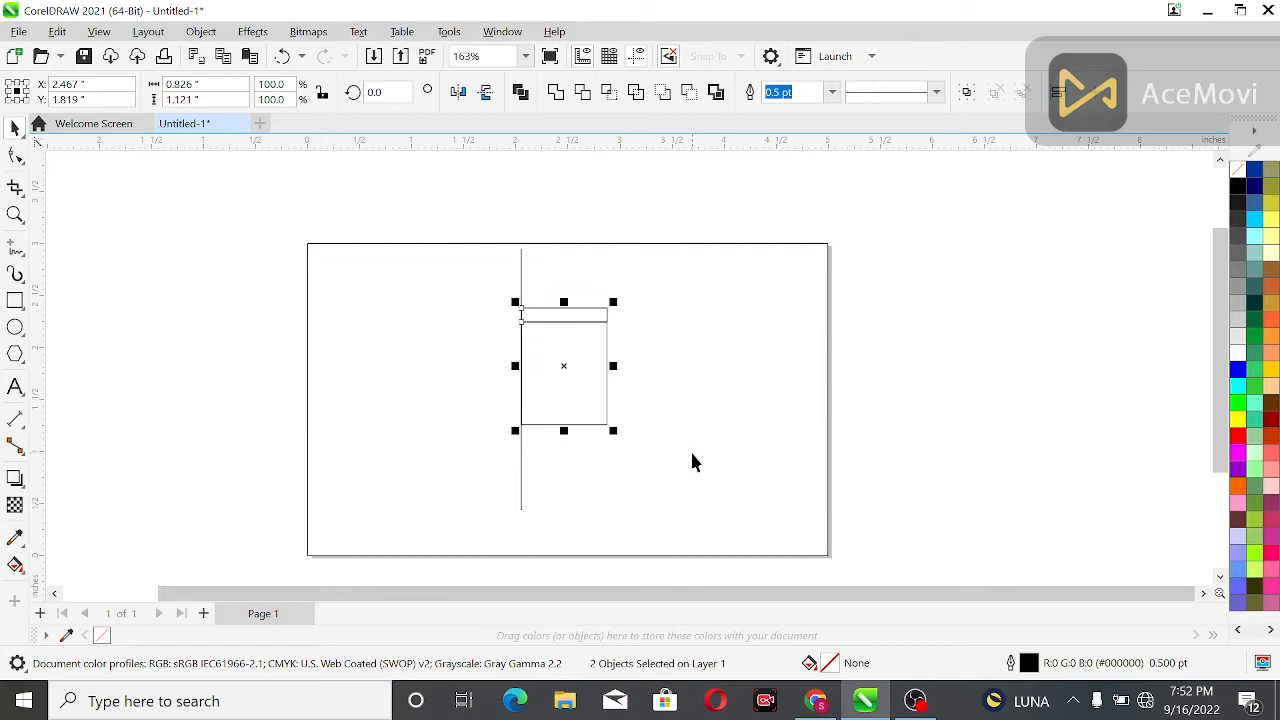
{"action": "left_click", "coordinate": [246, 291]}
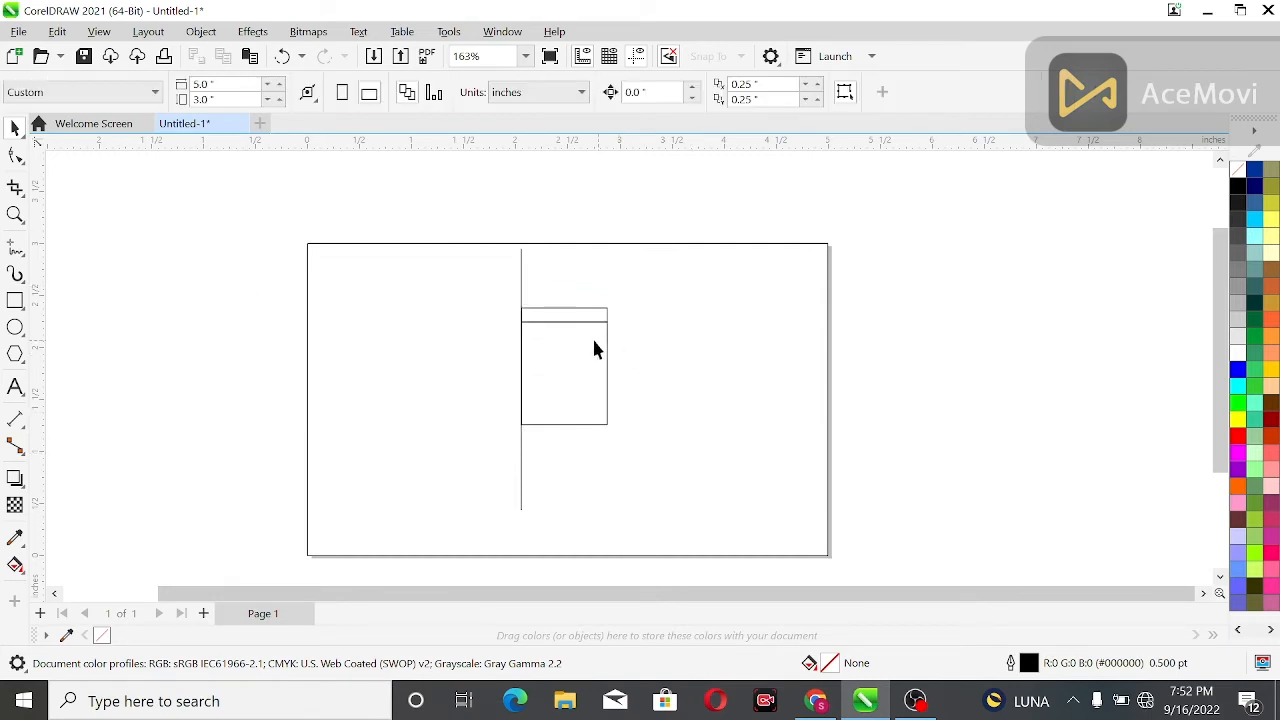
Convert the larger rectangle to curves and select its lower-left corner node for shaping
{"action": "scroll", "coordinate": [577, 335], "scroll_direction": "up", "scroll_amount": 2}
{"action": "left_click", "coordinate": [527, 517]}
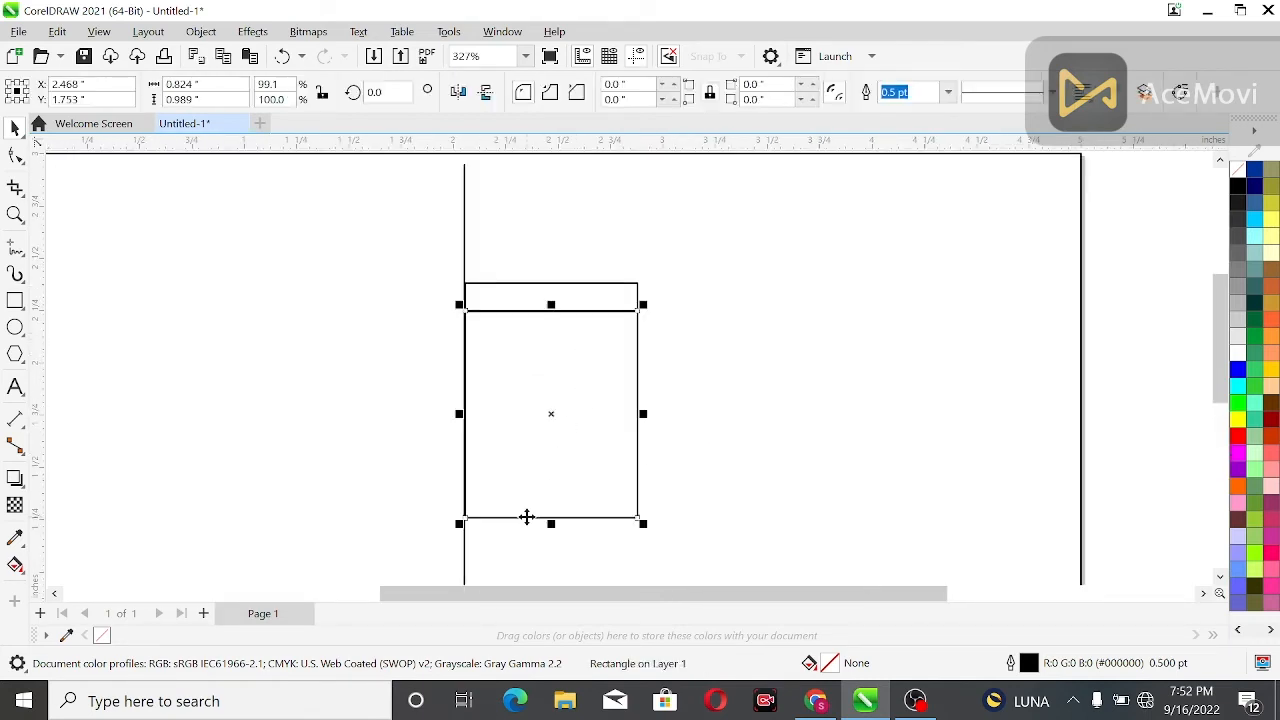
{"action": "key", "text": "ctrl+q"}
{"action": "left_click", "coordinate": [15, 156]}
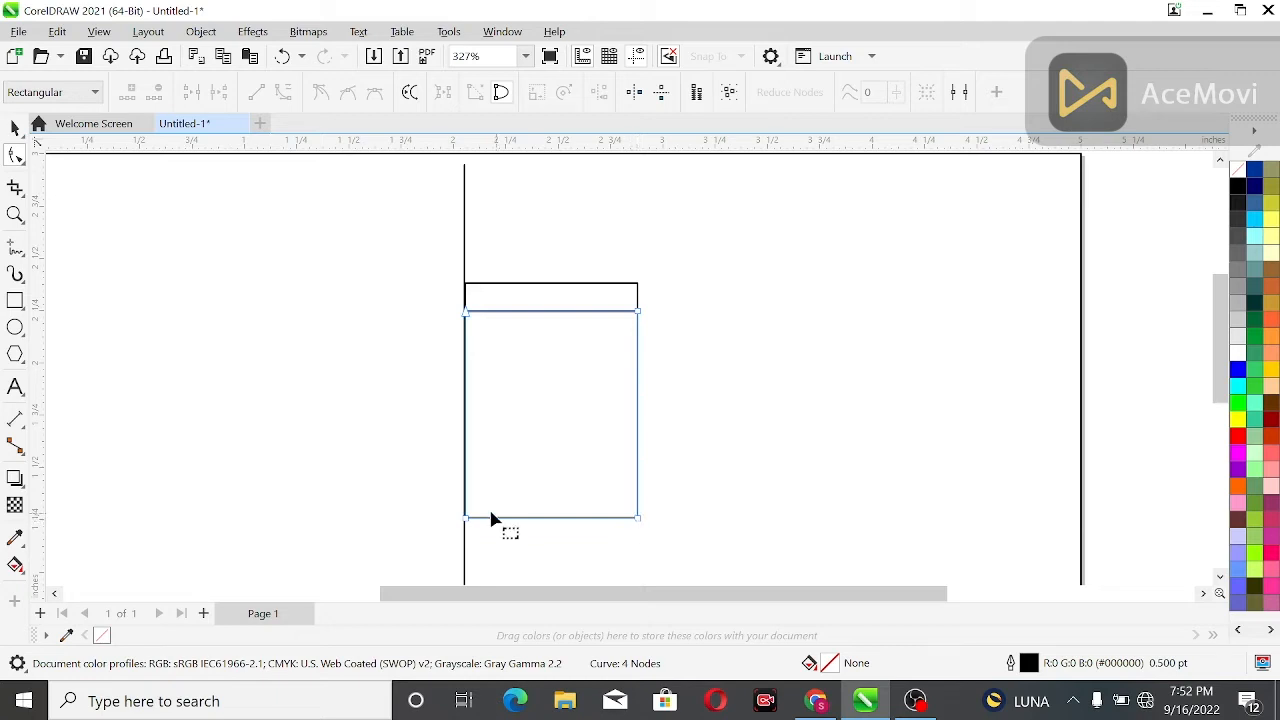
{"action": "left_click_drag", "start_coordinate": [456, 497], "coordinate": [664, 548]}
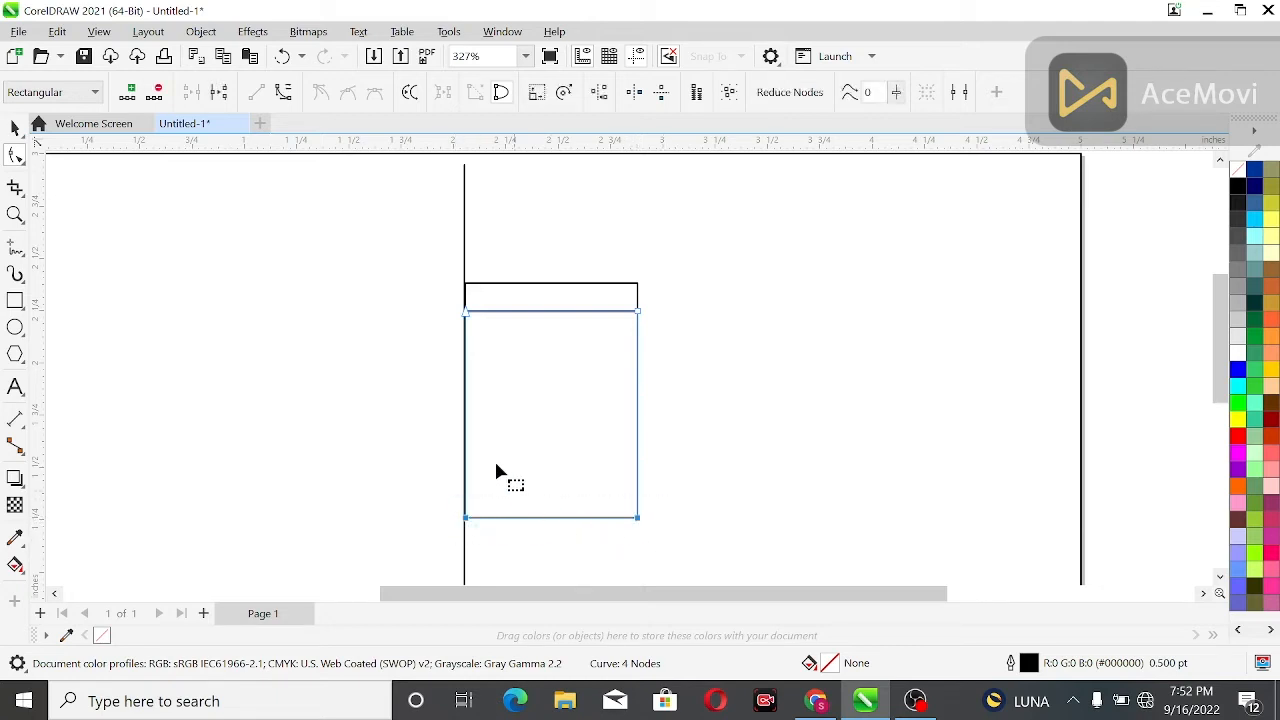
{"action": "left_click", "coordinate": [487, 530]}
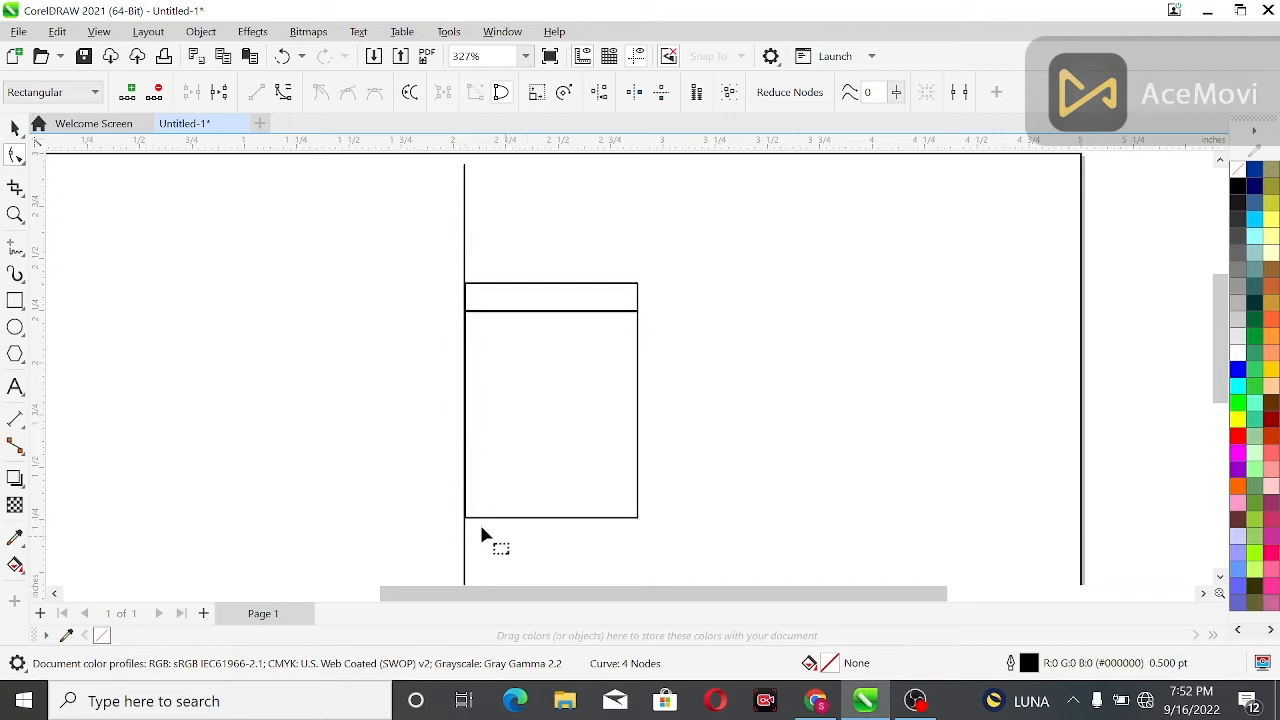
{"action": "left_click", "coordinate": [466, 518]}
{"action": "left_click", "coordinate": [466, 519]}
{"action": "left_click_drag", "start_coordinate": [467, 520], "coordinate": [467, 520]}
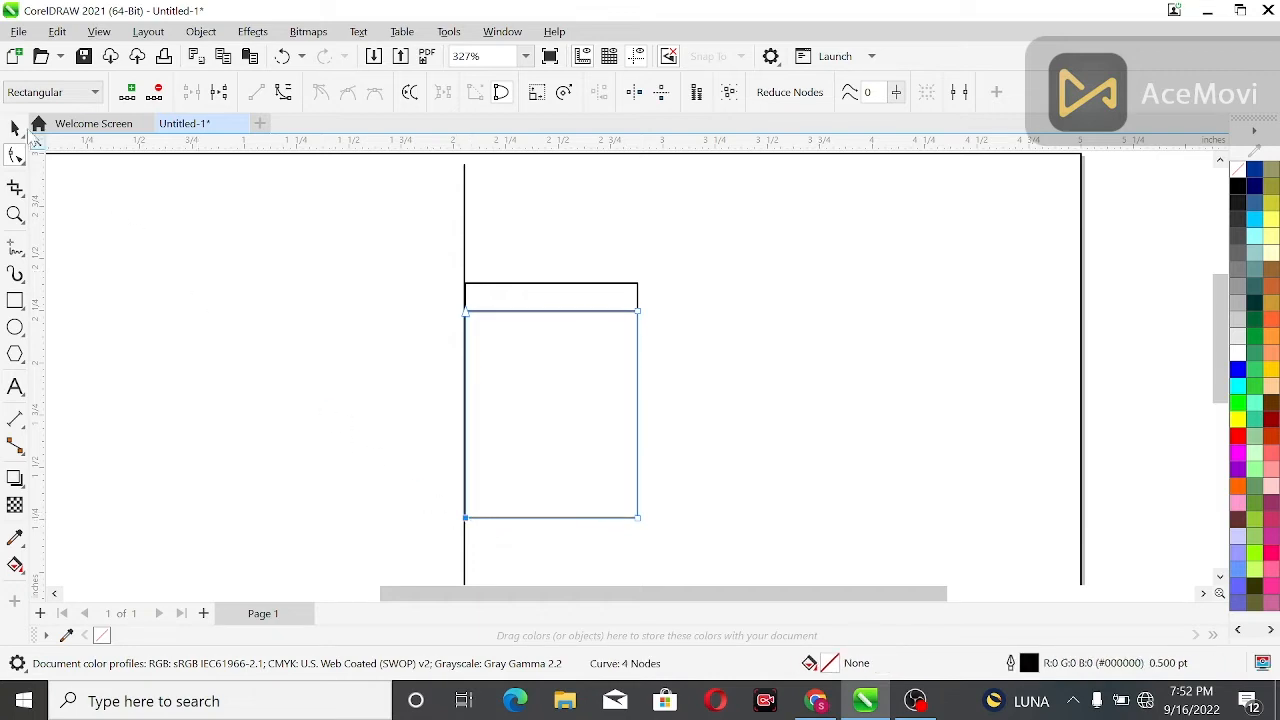
With nothing selected, set the document's nudge distance to 0.01 in
{"action": "left_click", "coordinate": [15, 127]}
{"action": "left_click", "coordinate": [362, 201]}
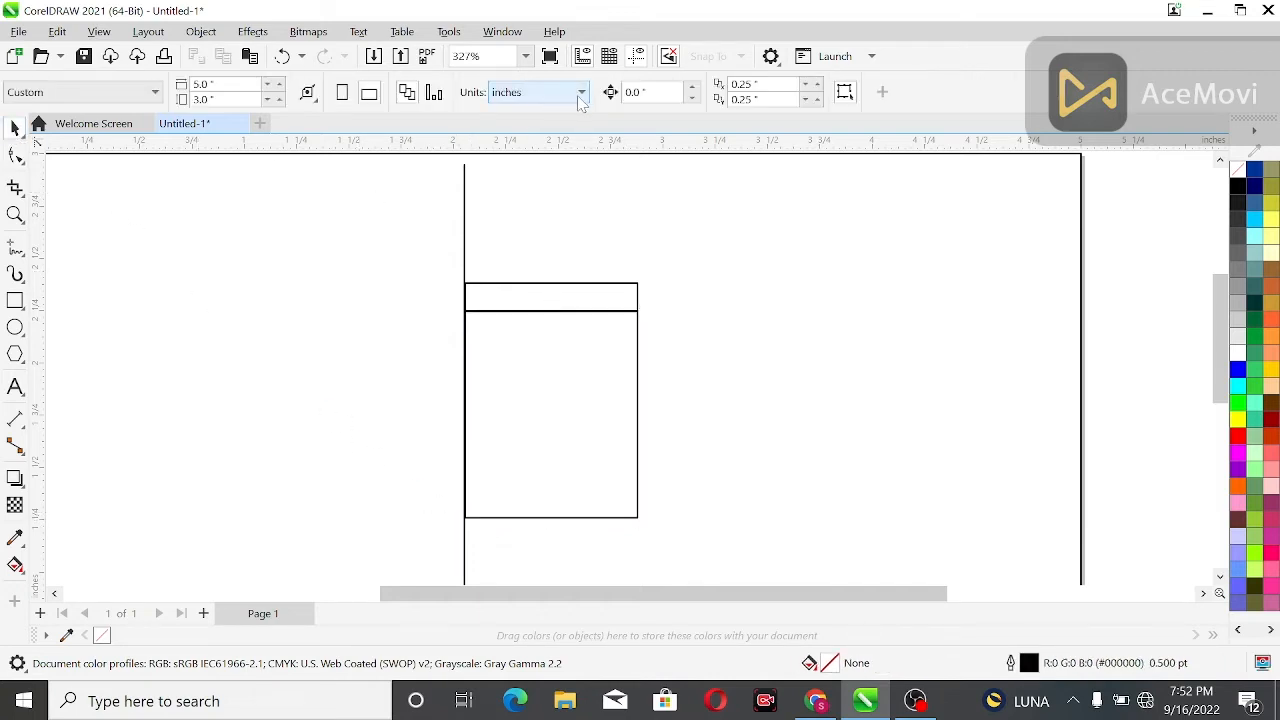
{"action": "left_click_drag", "start_coordinate": [652, 92], "coordinate": [567, 115]}
{"action": "key", "text": "BackSpace"}
{"action": "key", "text": "Return"}
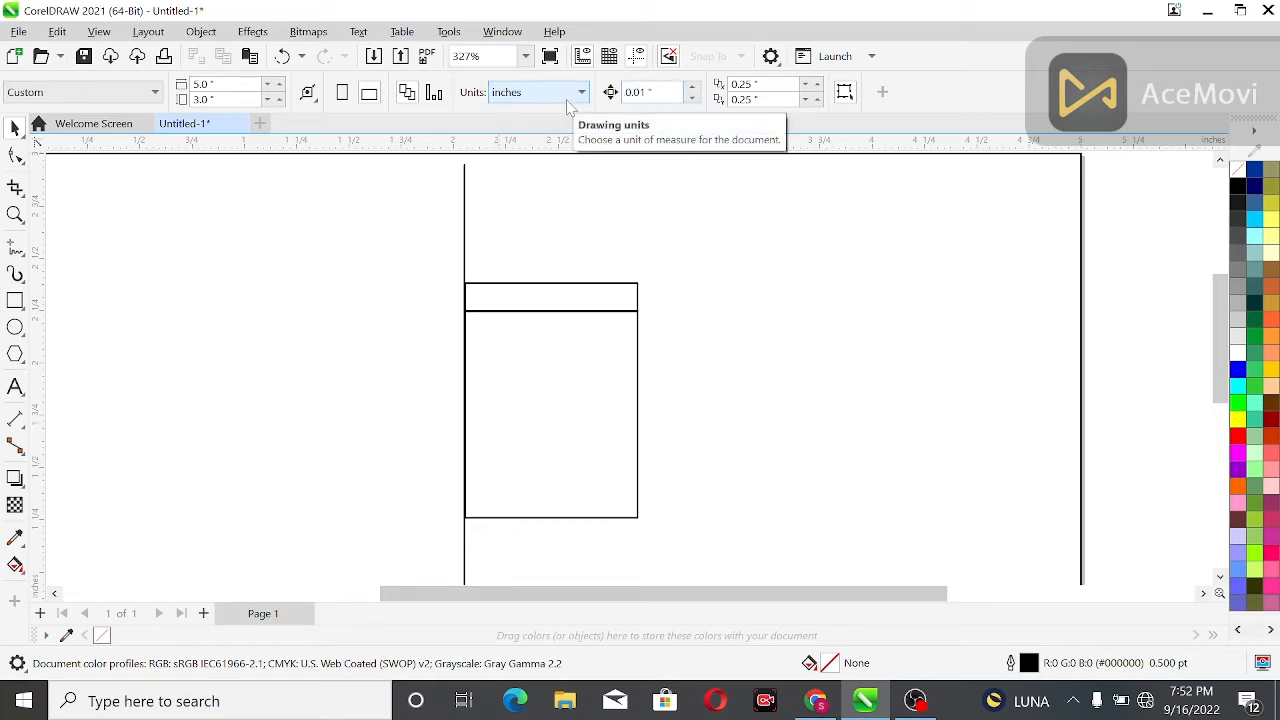
Add a node on the larger shape's left edge, about three-fifths of the way down from its upper corner
{"action": "left_click", "coordinate": [517, 500]}
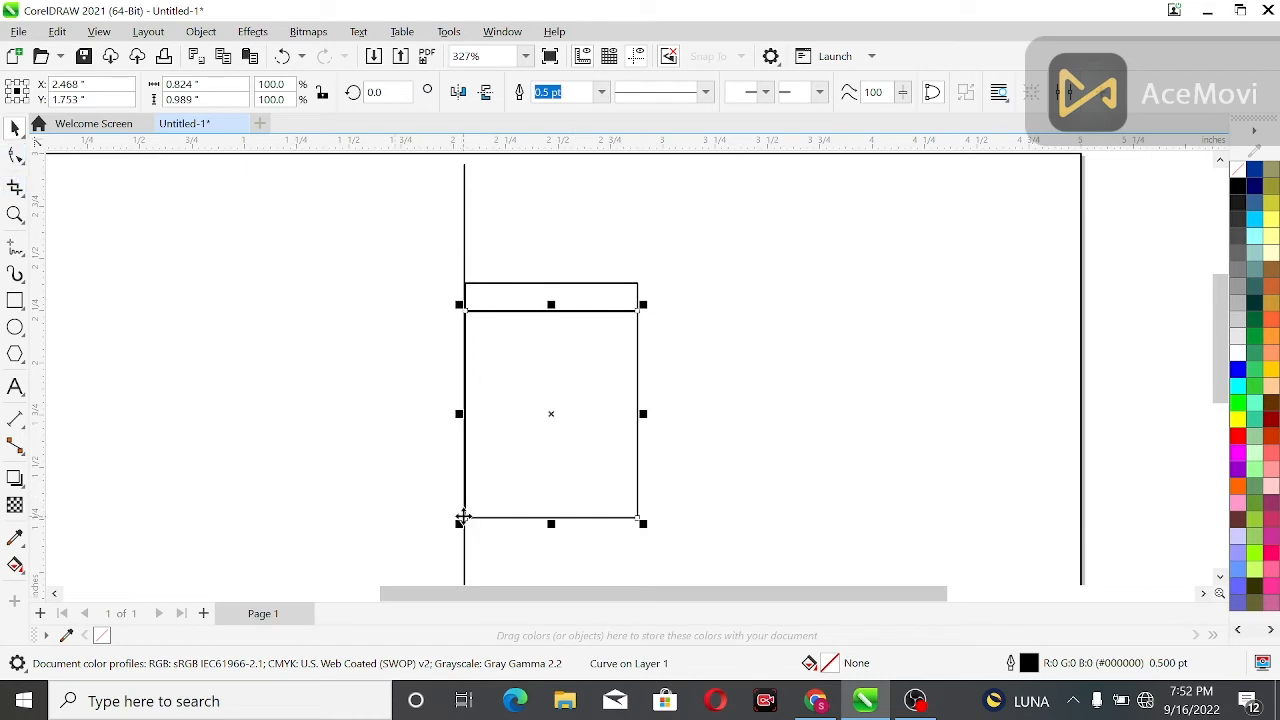
{"action": "left_click_drag", "start_coordinate": [465, 518], "coordinate": [466, 518]}
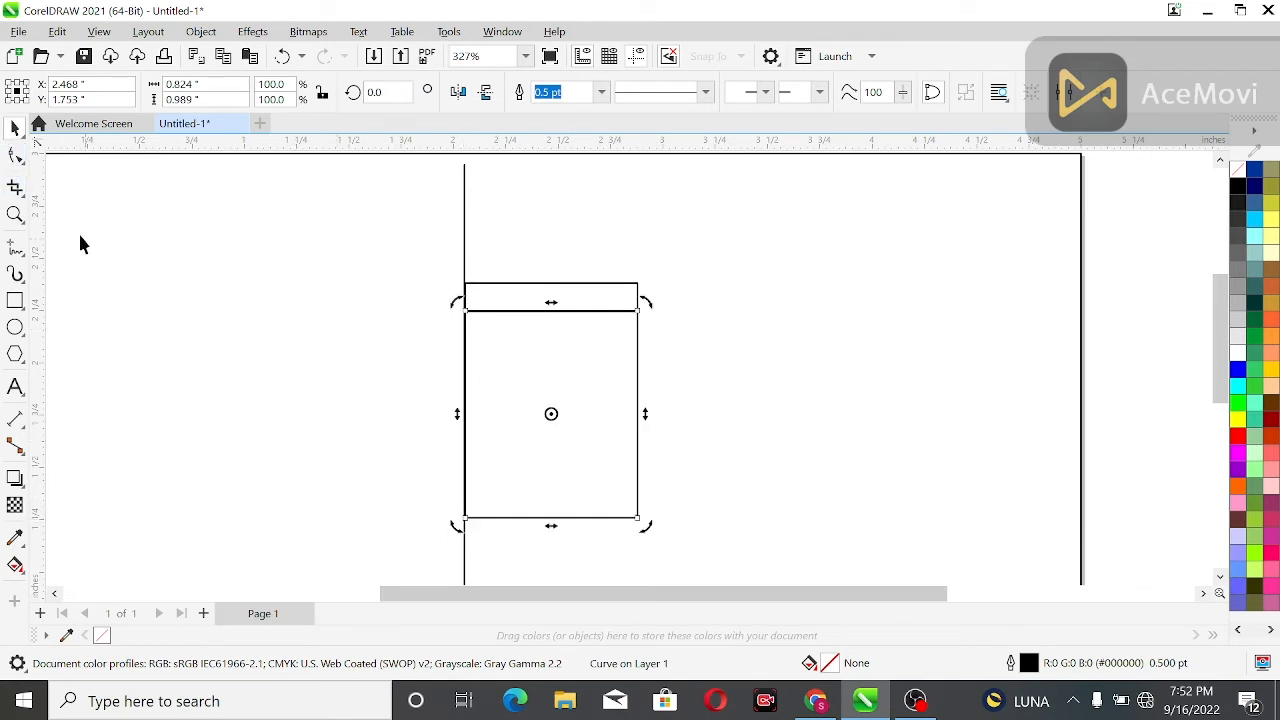
{"action": "left_click", "coordinate": [15, 155]}
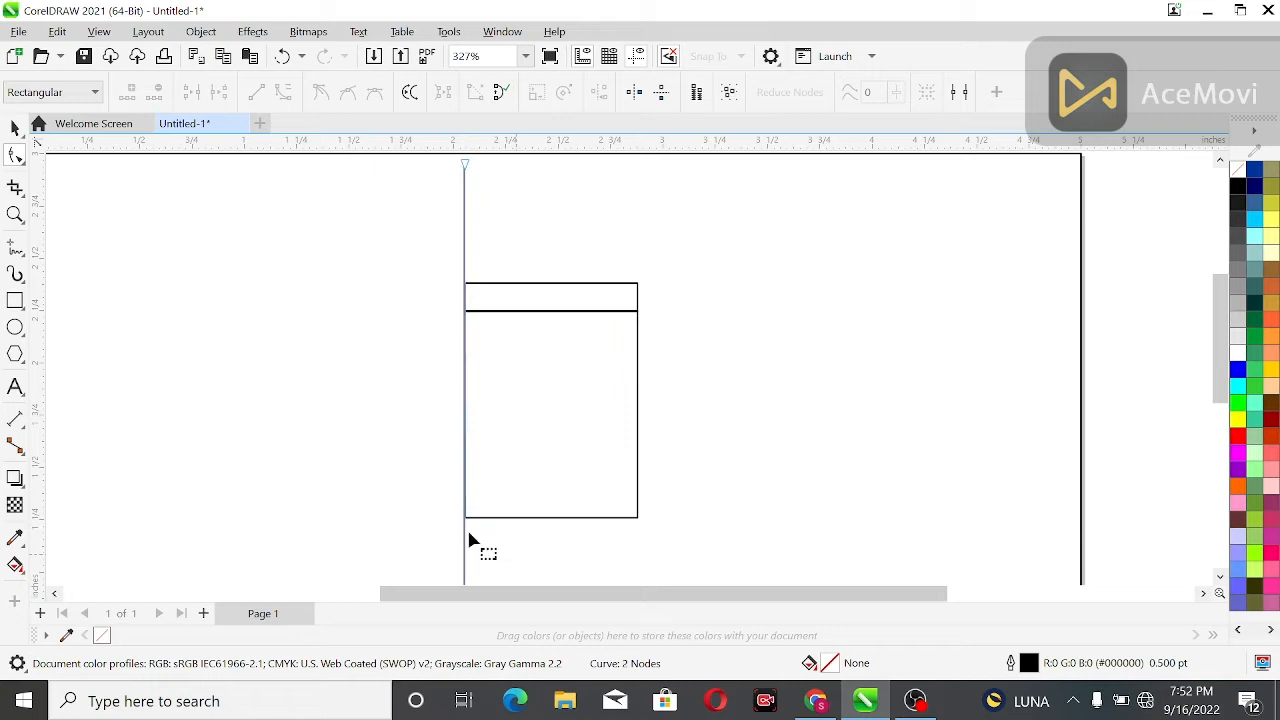
{"action": "left_click", "coordinate": [465, 430]}
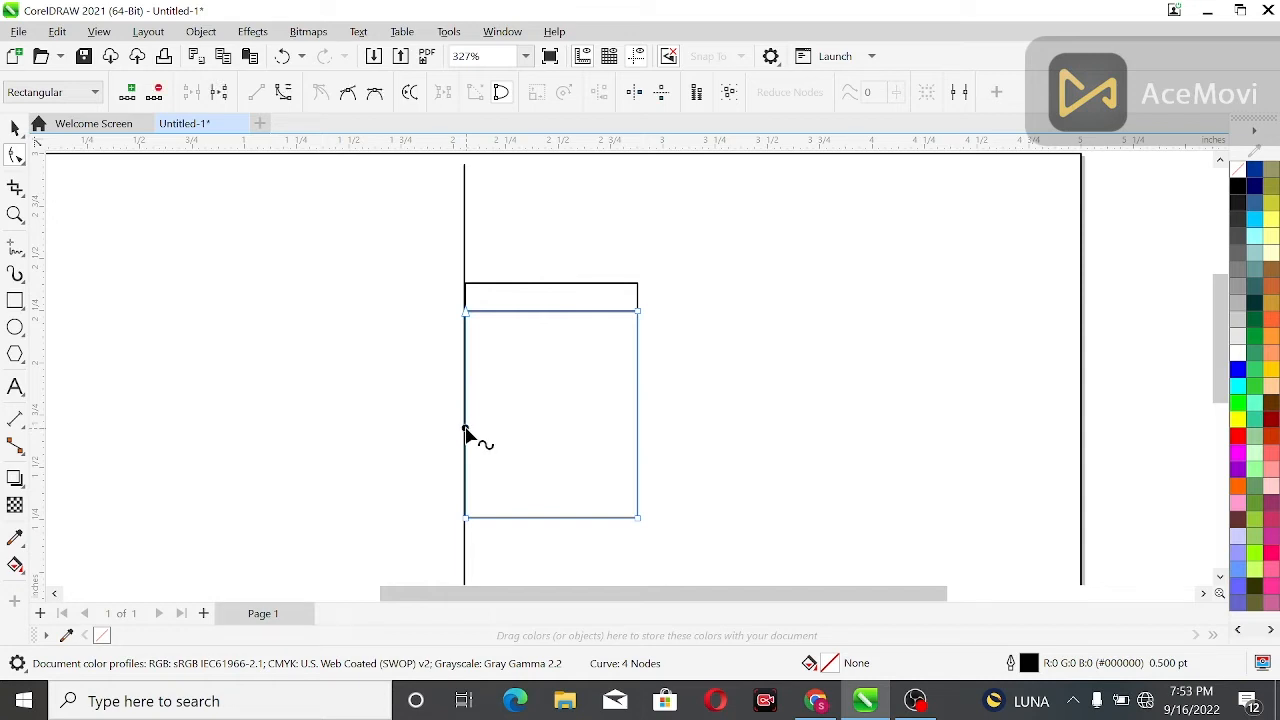
{"action": "left_click", "coordinate": [479, 460]}
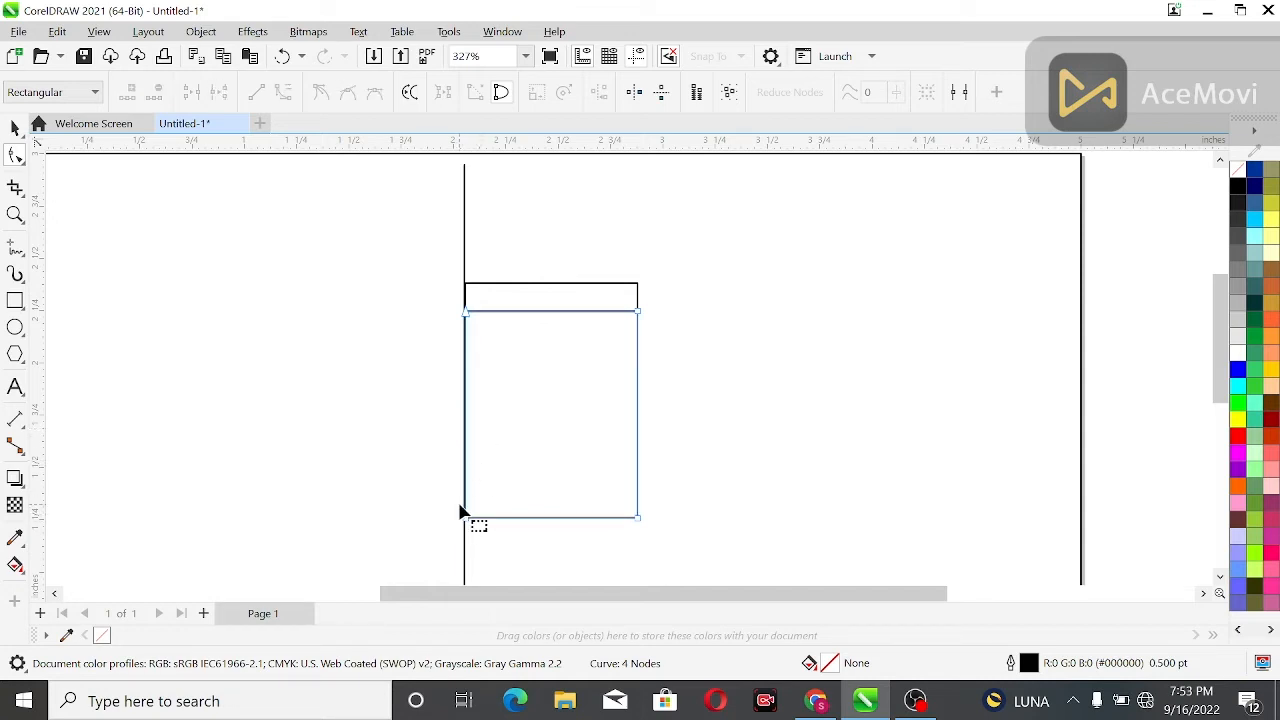
{"action": "double_click", "coordinate": [465, 438]}
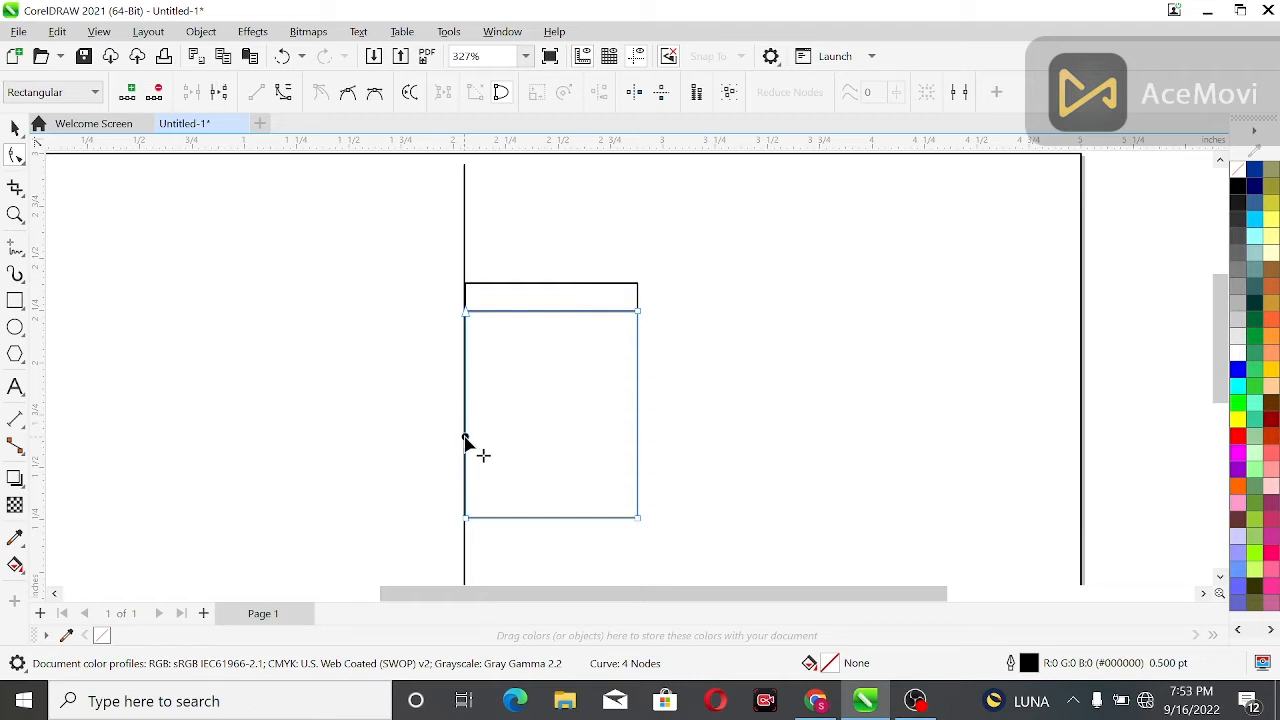
Nudge the larger shape's lower-left corner node about 0.32 in to the right to form a slanted lower-left edge
{"action": "left_click", "coordinate": [465, 518]}
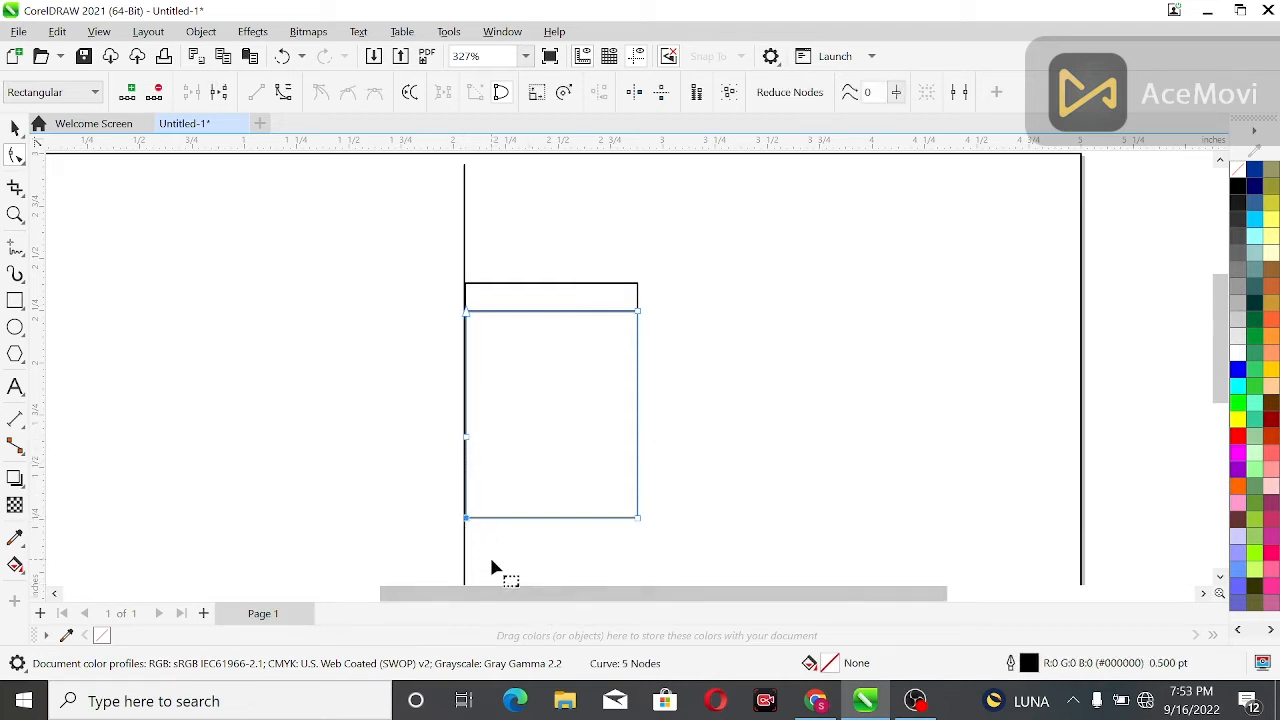
{"action": "key", "text": "Right"}
{"action": "key", "text": "Right"}
{"action": "key", "text": "Right"}
{"action": "key", "text": "Right"}
{"action": "key", "text": "Right"}
{"action": "key", "text": "Right"}
{"action": "key", "text": "Right"}
{"action": "key", "text": "Right"}
{"action": "key", "text": "Right"}
{"action": "key", "text": "Right"}
{"action": "key", "text": "Right"}
{"action": "key", "text": "Right"}
{"action": "key", "text": "Right"}
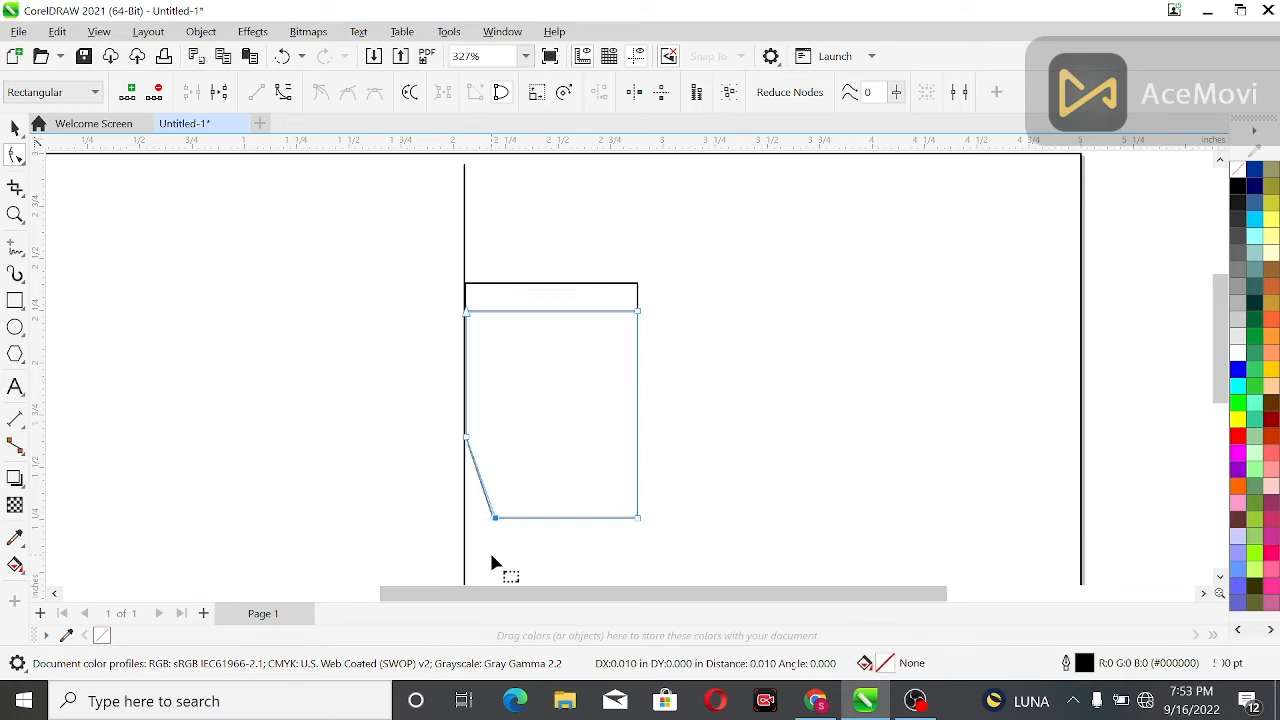
{"action": "key", "text": "Right"}
{"action": "key", "text": "Right"}
{"action": "key", "text": "Right"}
{"action": "key", "text": "Right"}
{"action": "key", "text": "Right"}
{"action": "key", "text": "Right"}
{"action": "key", "text": "Right"}
{"action": "key", "text": "Right"}
{"action": "key", "text": "Right"}
{"action": "key", "text": "Right"}
{"action": "key", "text": "Right"}
{"action": "key", "text": "Right"}
{"action": "key", "text": "Right"}
{"action": "key", "text": "Right"}
{"action": "key", "text": "Right"}
{"action": "key", "text": "Right"}
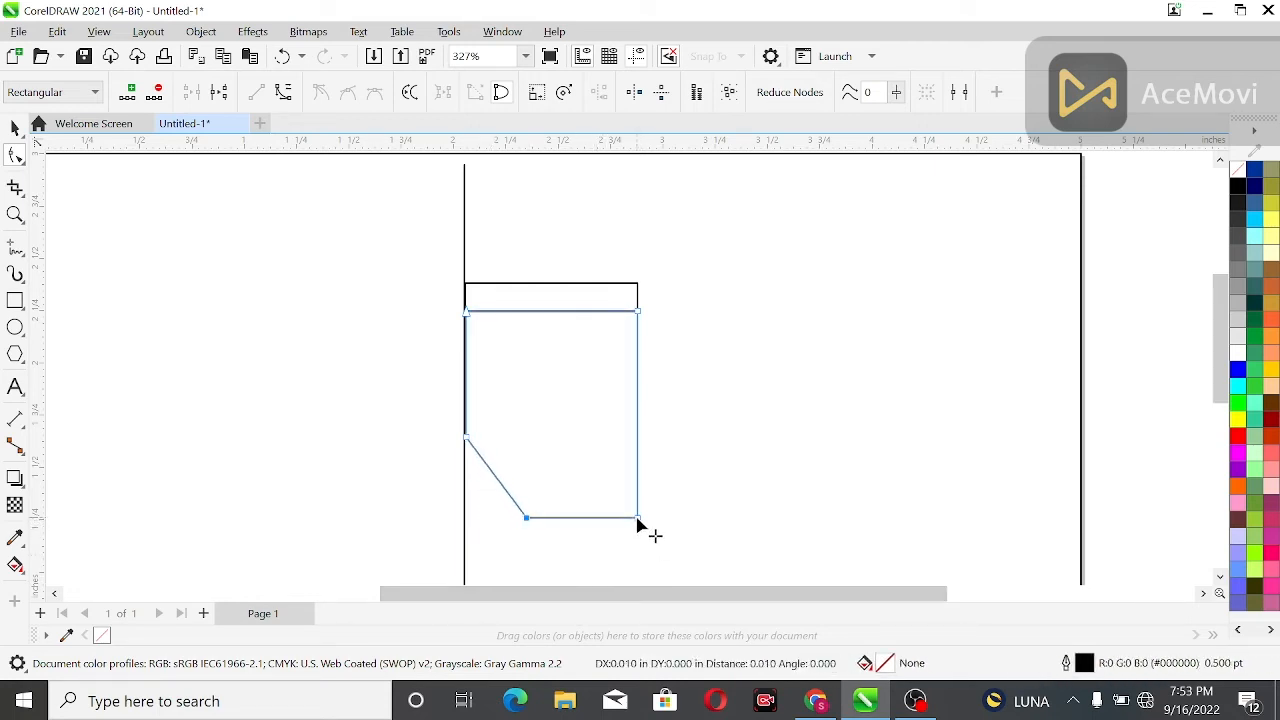
{"action": "key", "text": "Right"}
{"action": "key", "text": "Right"}
{"action": "key", "text": "Right"}
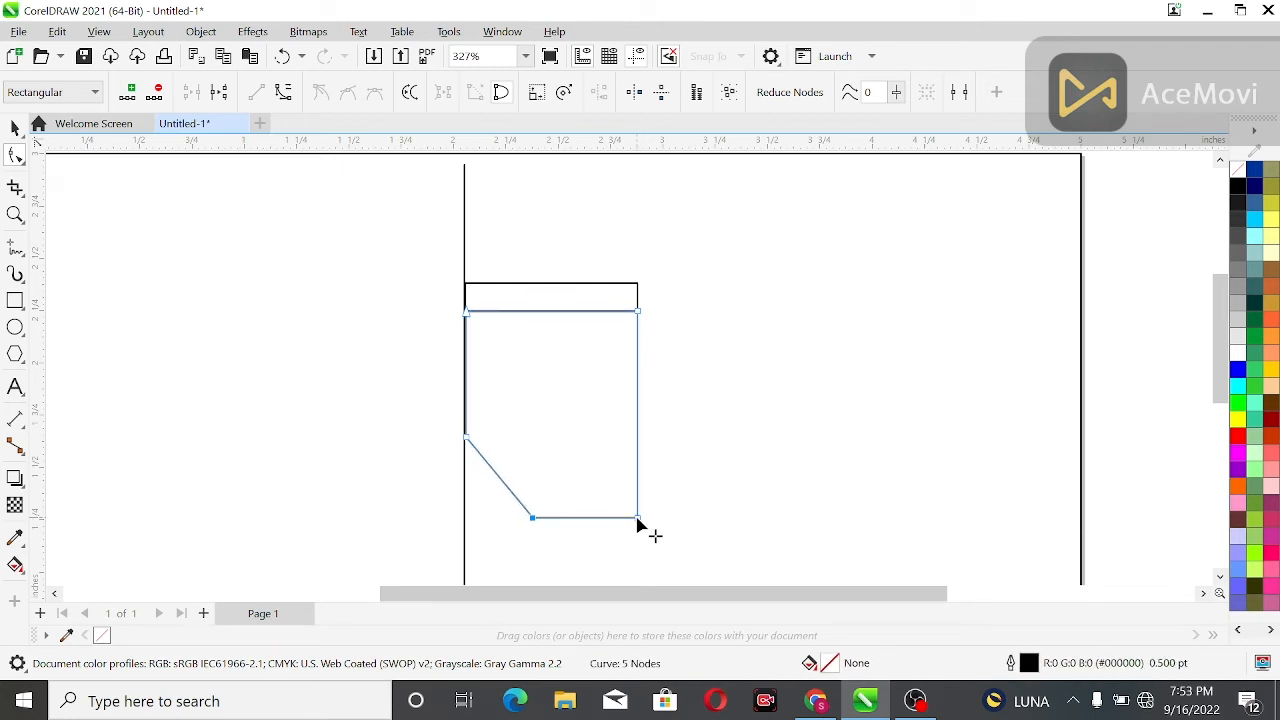
Convert the larger shape's straight right edge to a curve and bow its middle slightly outward
{"action": "left_click", "coordinate": [637, 518]}
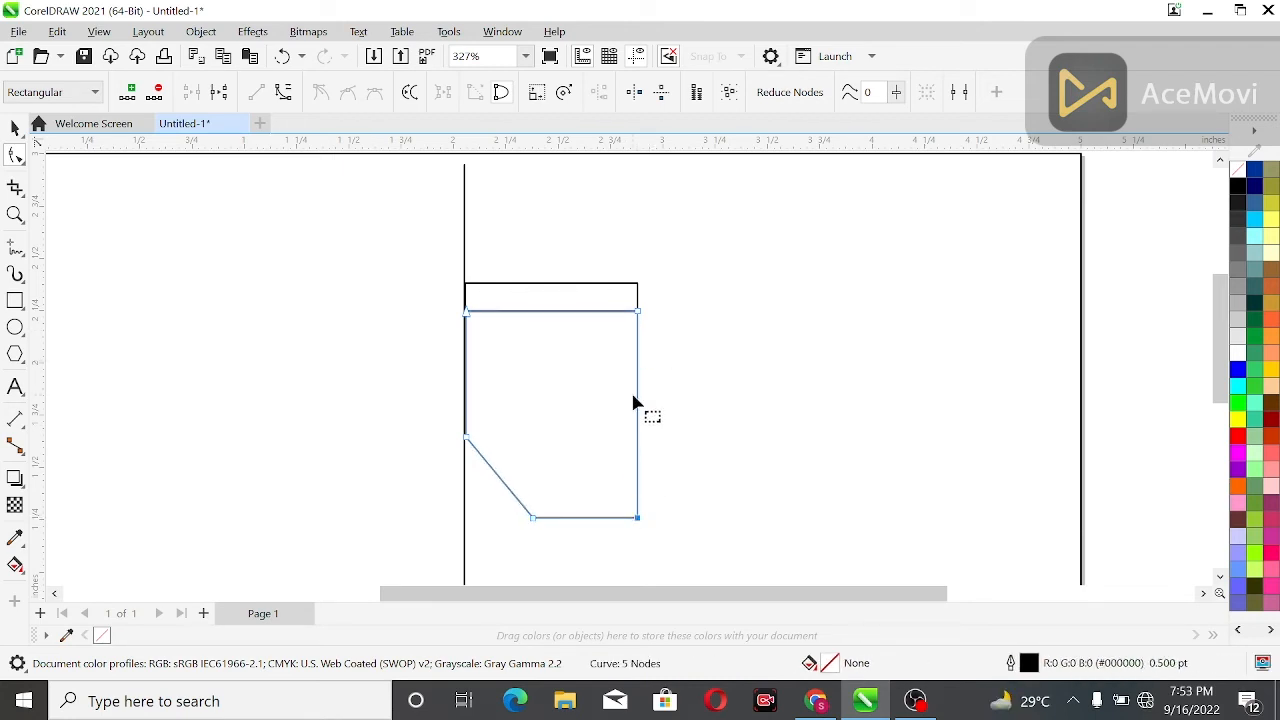
{"action": "left_click", "coordinate": [638, 405]}
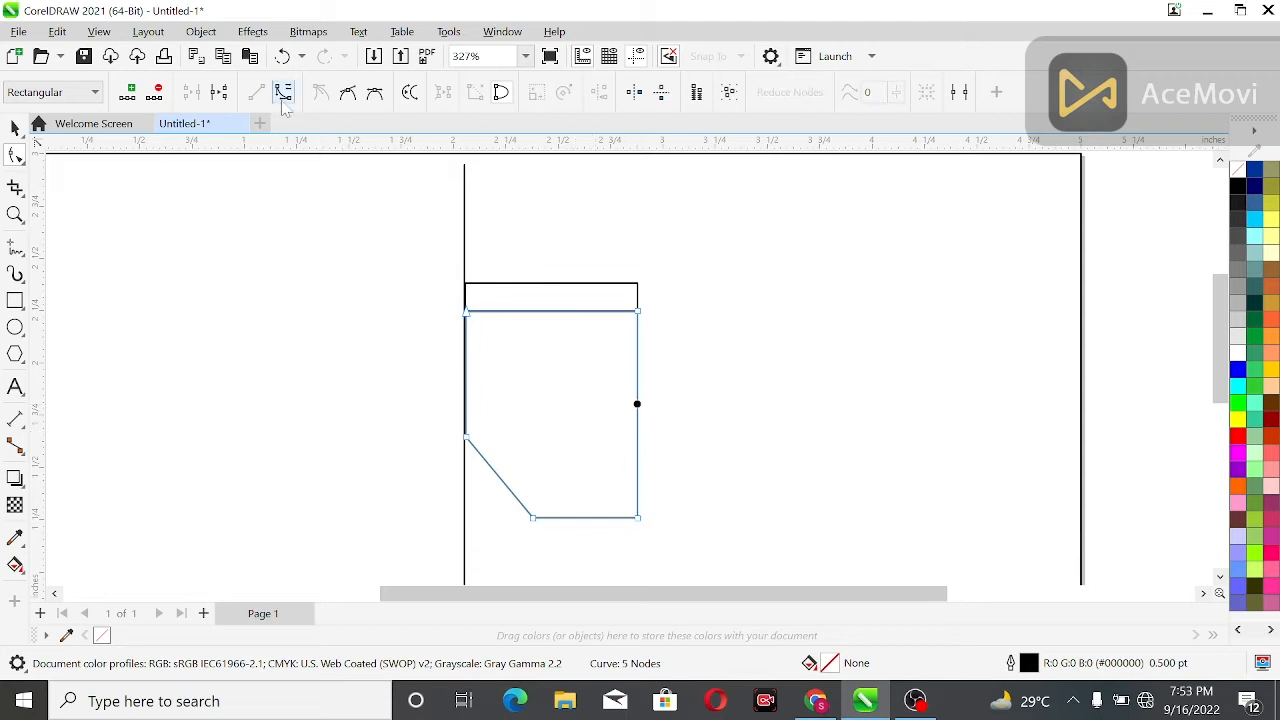
{"action": "left_click", "coordinate": [635, 398]}
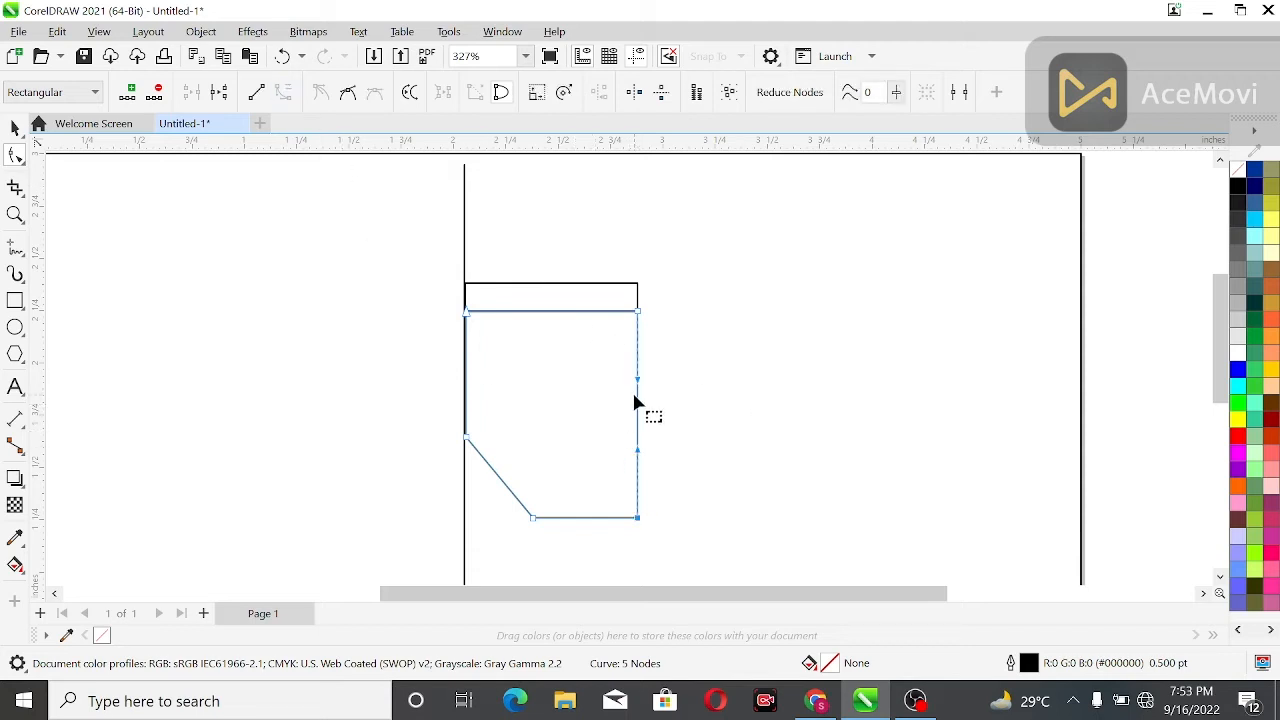
{"action": "left_click_drag", "start_coordinate": [640, 402], "coordinate": [652, 408]}
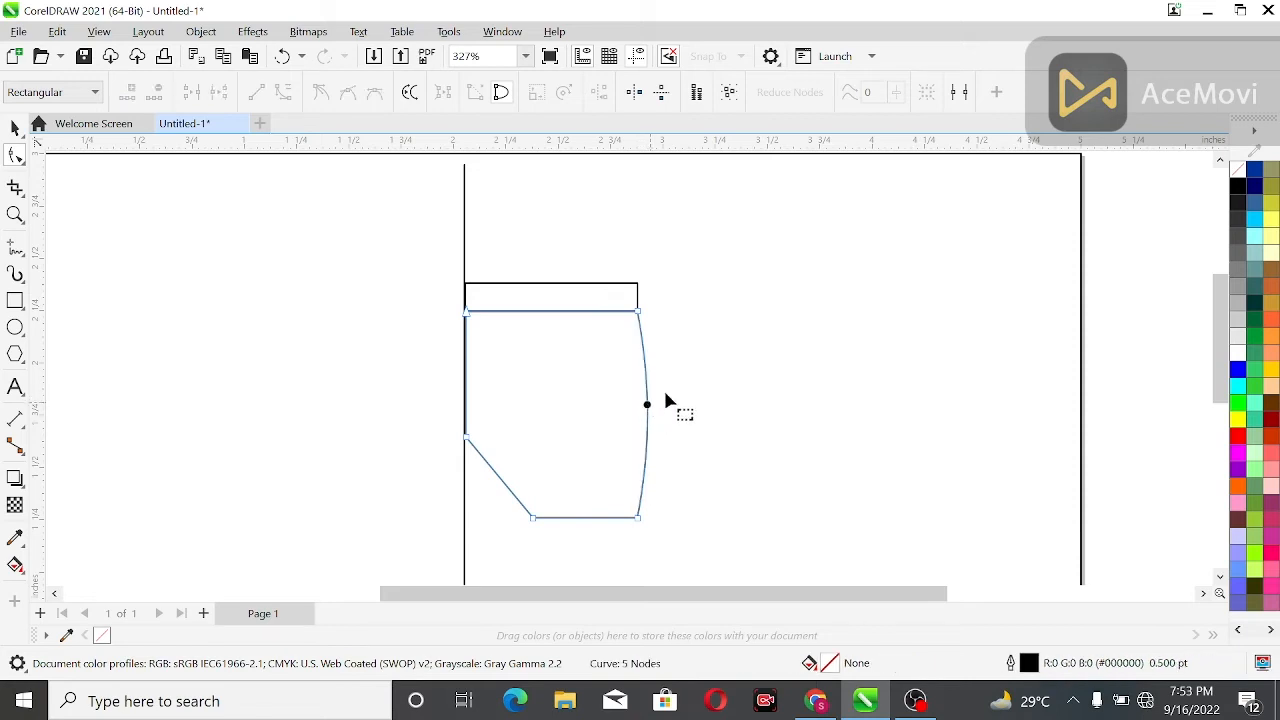
{"action": "left_click", "coordinate": [674, 392]}
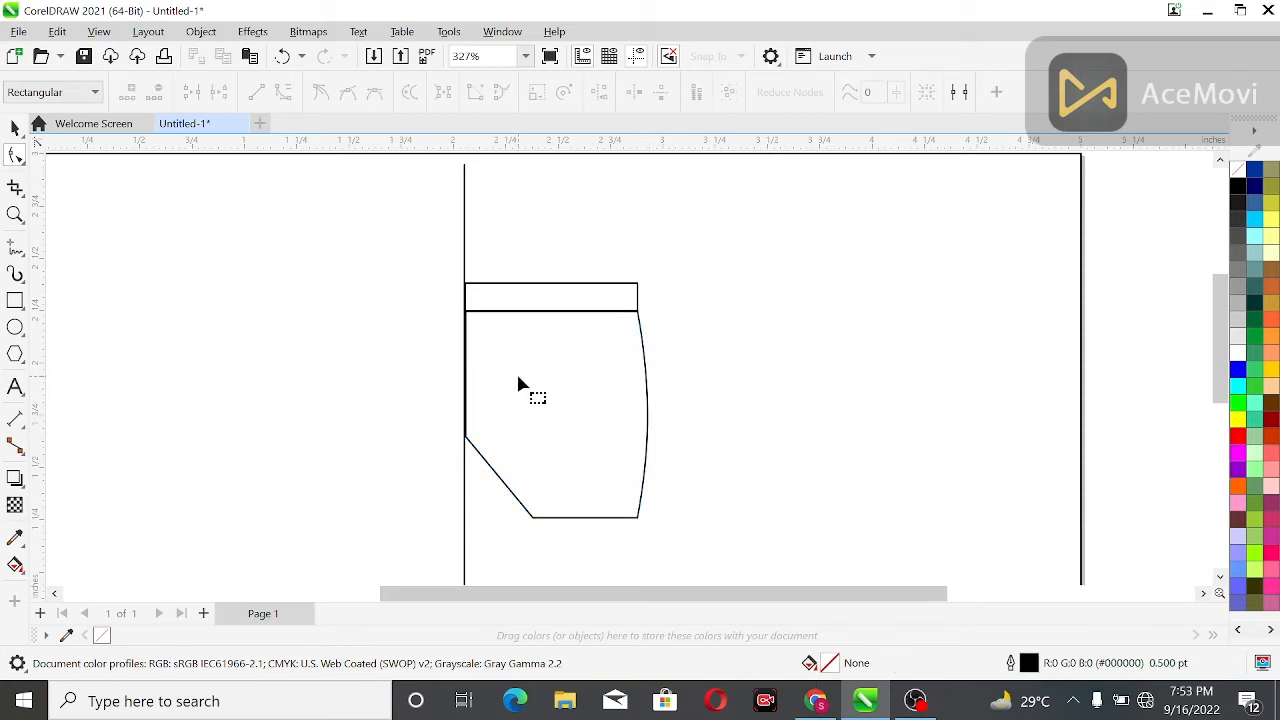
Draw a vertical line about 0.136 in tall across the narrow rectangle's height, just inside its left end
{"action": "scroll", "coordinate": [487, 300], "scroll_direction": "up", "scroll_amount": 1}
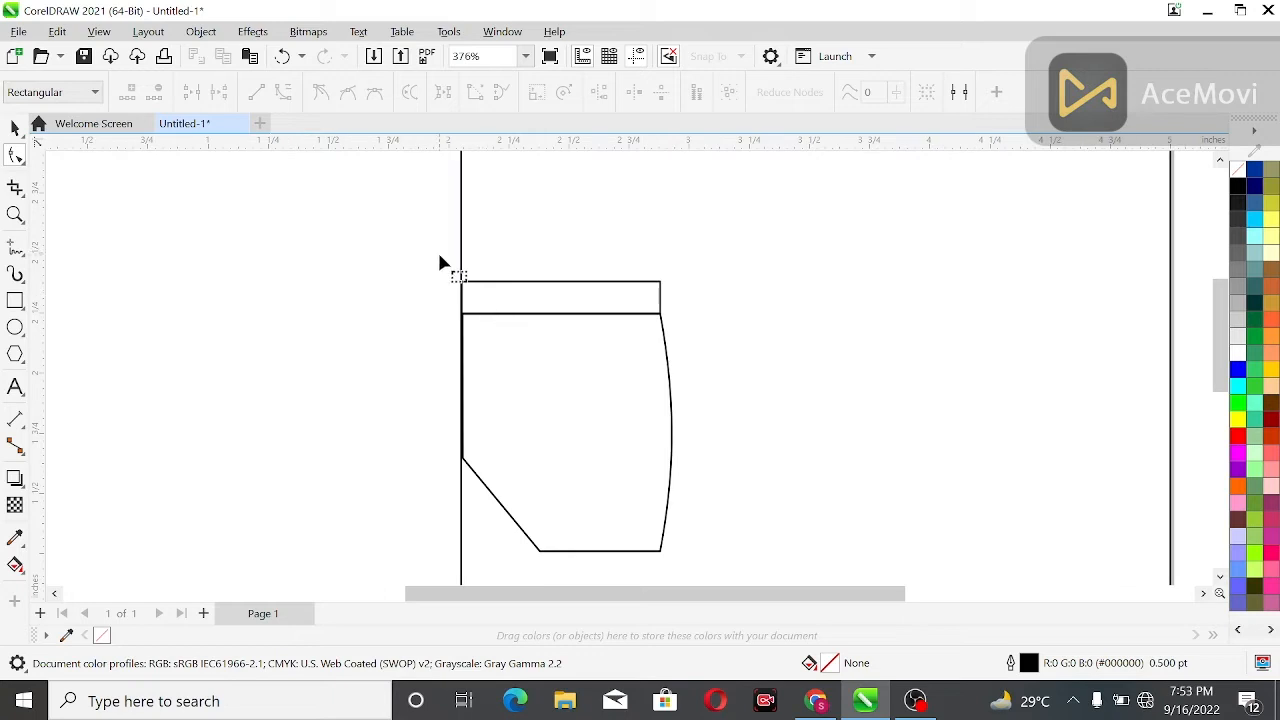
{"action": "left_click", "coordinate": [15, 246]}
{"action": "scroll", "coordinate": [458, 281], "scroll_direction": "up", "scroll_amount": 8}
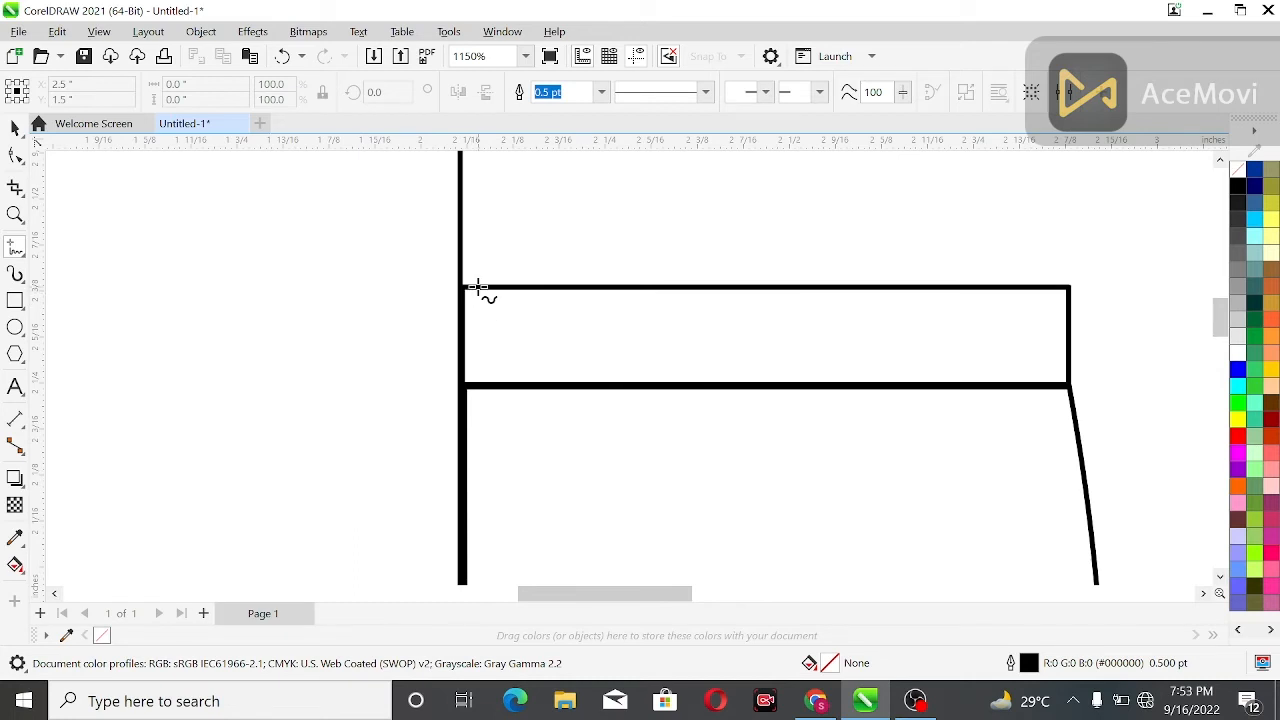
{"action": "left_click", "coordinate": [478, 287]}
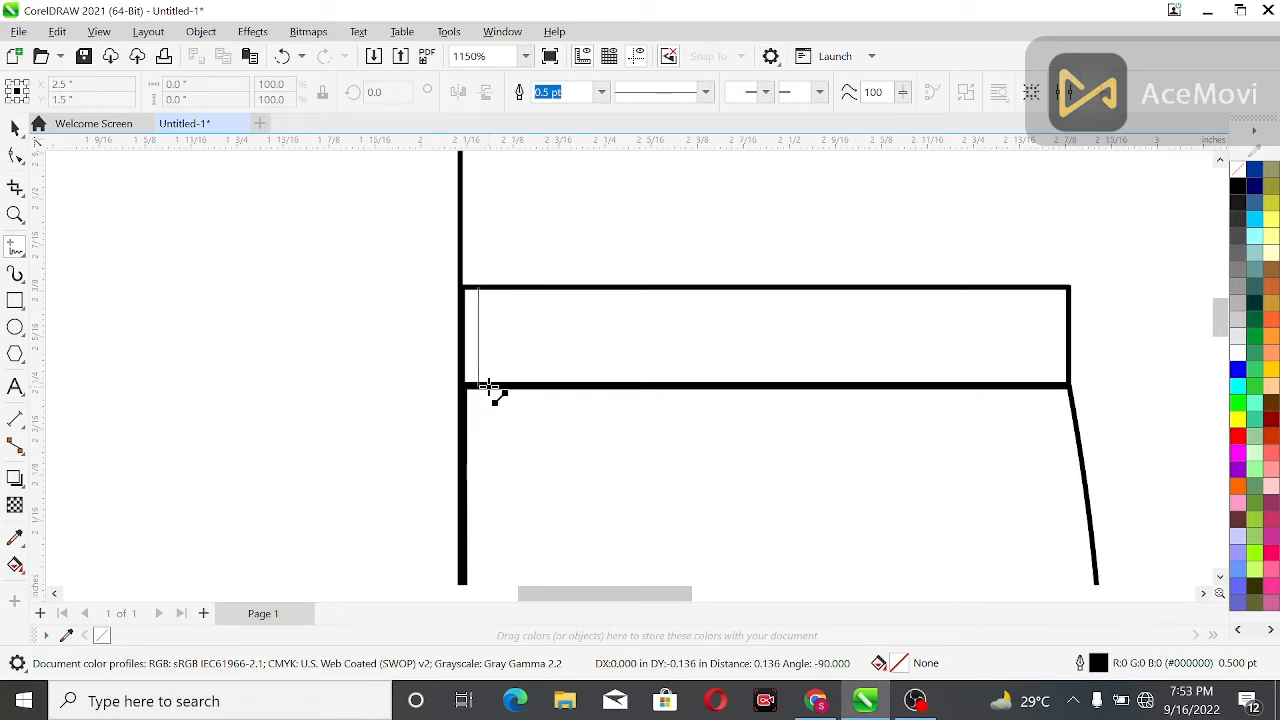
{"action": "left_click", "coordinate": [489, 386]}
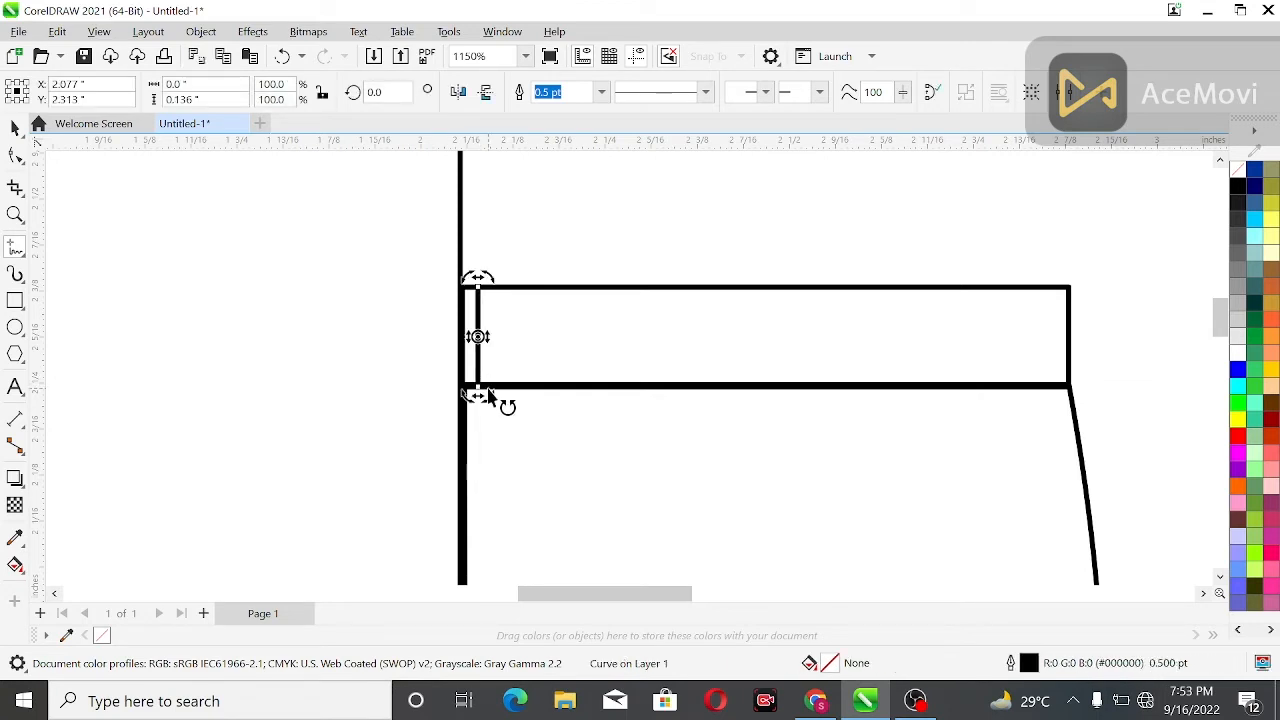
{"action": "key", "text": "space"}
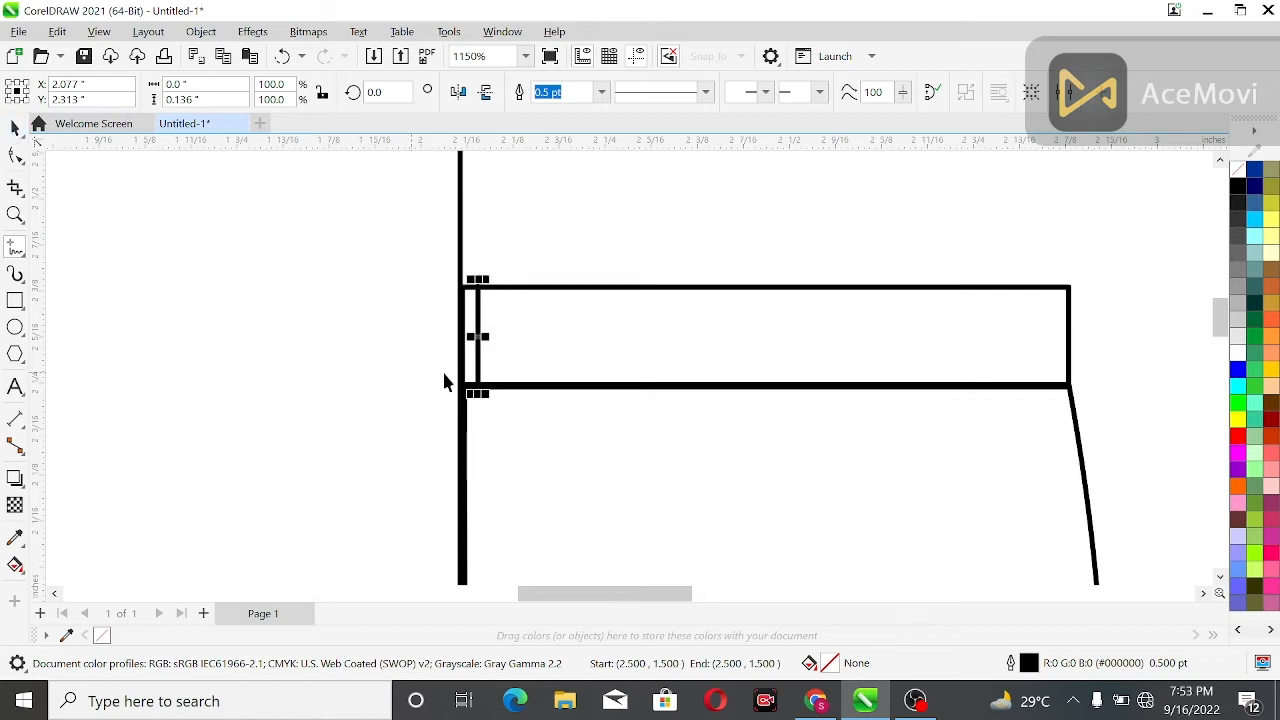
Duplicate the short vertical line repeatedly to the right at about 0.02 in spacing until the stripes fill the narrow rectangle
{"action": "left_click_drag", "start_coordinate": [478, 336], "coordinate": [504, 341]}
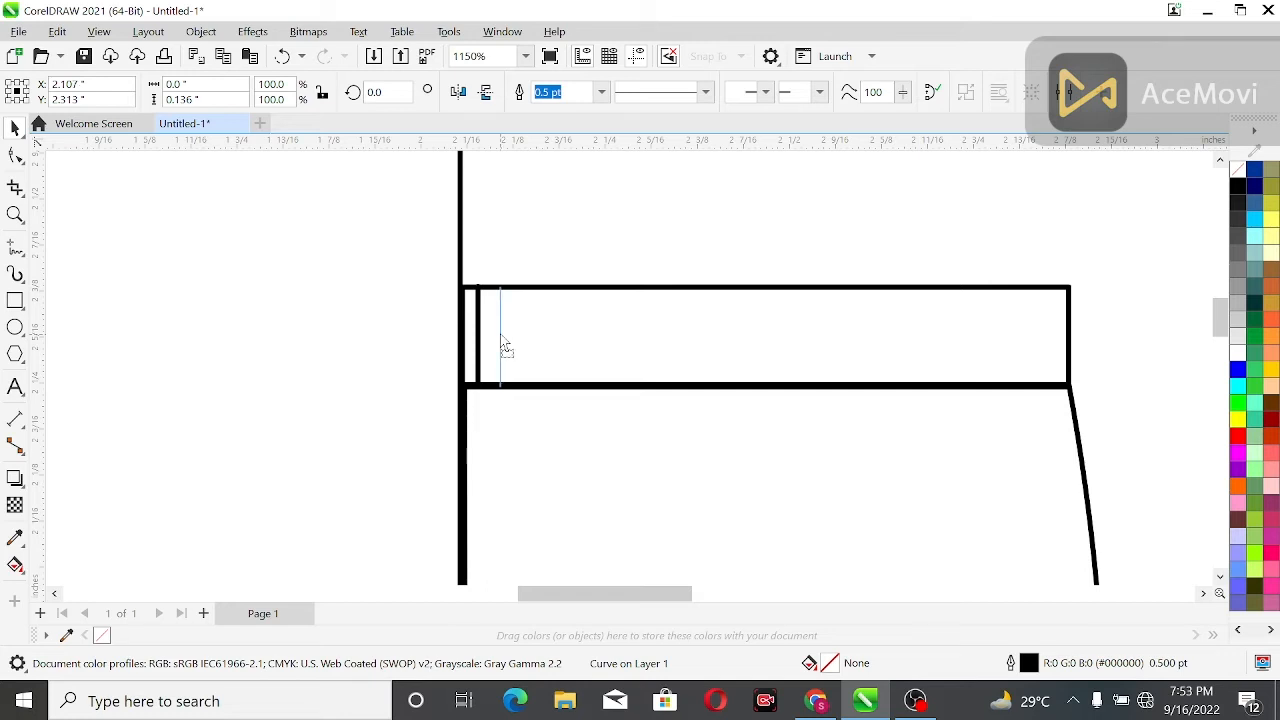
{"action": "left_click_drag", "start_coordinate": [501, 336], "coordinate": [493, 337]}
{"action": "key", "text": "ctrl+d"}
{"action": "key", "text": "ctrl+d"}
{"action": "key", "text": "ctrl+d"}
{"action": "key", "text": "ctrl+d"}
{"action": "key", "text": "ctrl+d"}
{"action": "key", "text": "ctrl+d"}
{"action": "key", "text": "ctrl+d"}
{"action": "key", "text": "ctrl+d"}
{"action": "key", "text": "ctrl+d"}
{"action": "key", "text": "ctrl+d"}
{"action": "key", "text": "ctrl+d"}
{"action": "key", "text": "ctrl+d"}
{"action": "key", "text": "ctrl+d"}
{"action": "key", "text": "ctrl+d"}
{"action": "key", "text": "ctrl+d"}
{"action": "key", "text": "ctrl+d"}
{"action": "key", "text": "ctrl+d"}
{"action": "key", "text": "ctrl+d"}
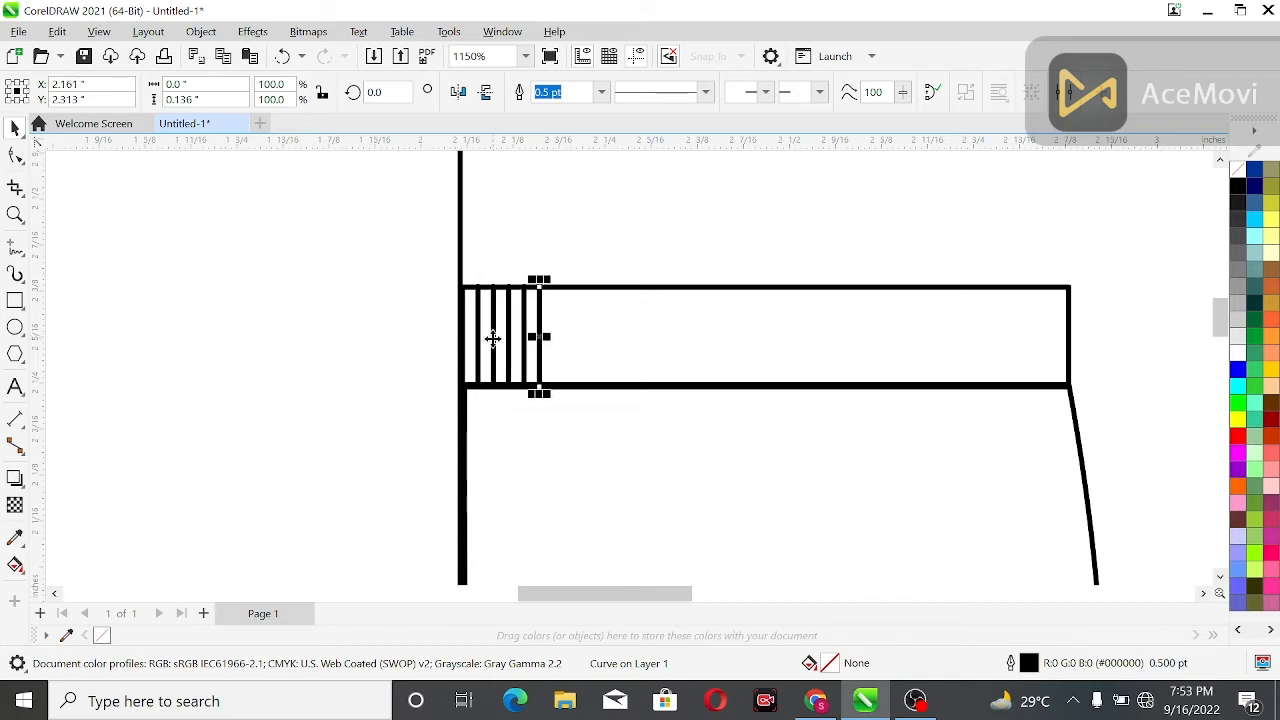
{"action": "key", "text": "ctrl+d"}
{"action": "key", "text": "ctrl+d"}
{"action": "key", "text": "ctrl+d"}
{"action": "key", "text": "ctrl+d"}
{"action": "key", "text": "ctrl+d"}
{"action": "key", "text": "ctrl+d"}
{"action": "key", "text": "ctrl+d"}
{"action": "key", "text": "ctrl+d"}
{"action": "key", "text": "ctrl+d"}
{"action": "key", "text": "ctrl+d"}
{"action": "key", "text": "ctrl+d"}
{"action": "key", "text": "ctrl+d"}
{"action": "key", "text": "ctrl+d"}
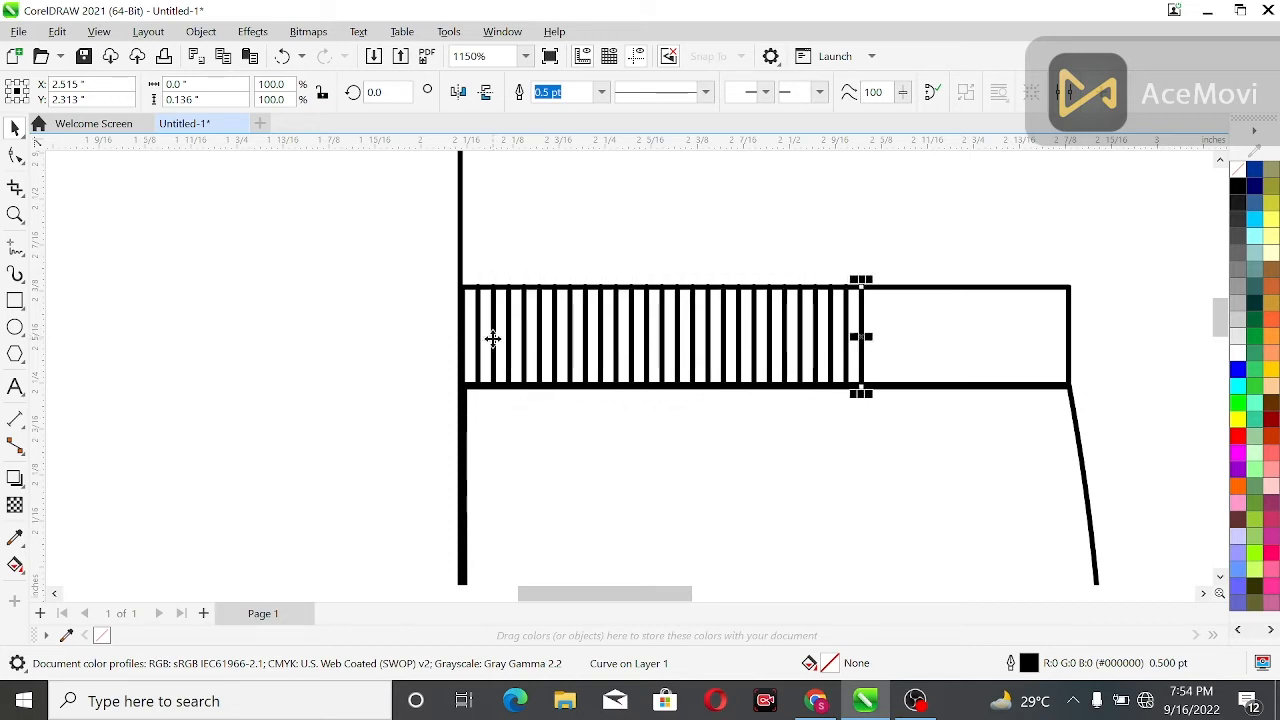
{"action": "key", "text": "ctrl+d"}
{"action": "key", "text": "ctrl+d"}
{"action": "key", "text": "ctrl+d"}
{"action": "key", "text": "ctrl+d"}
{"action": "key", "text": "ctrl+d"}
{"action": "key", "text": "ctrl+d"}
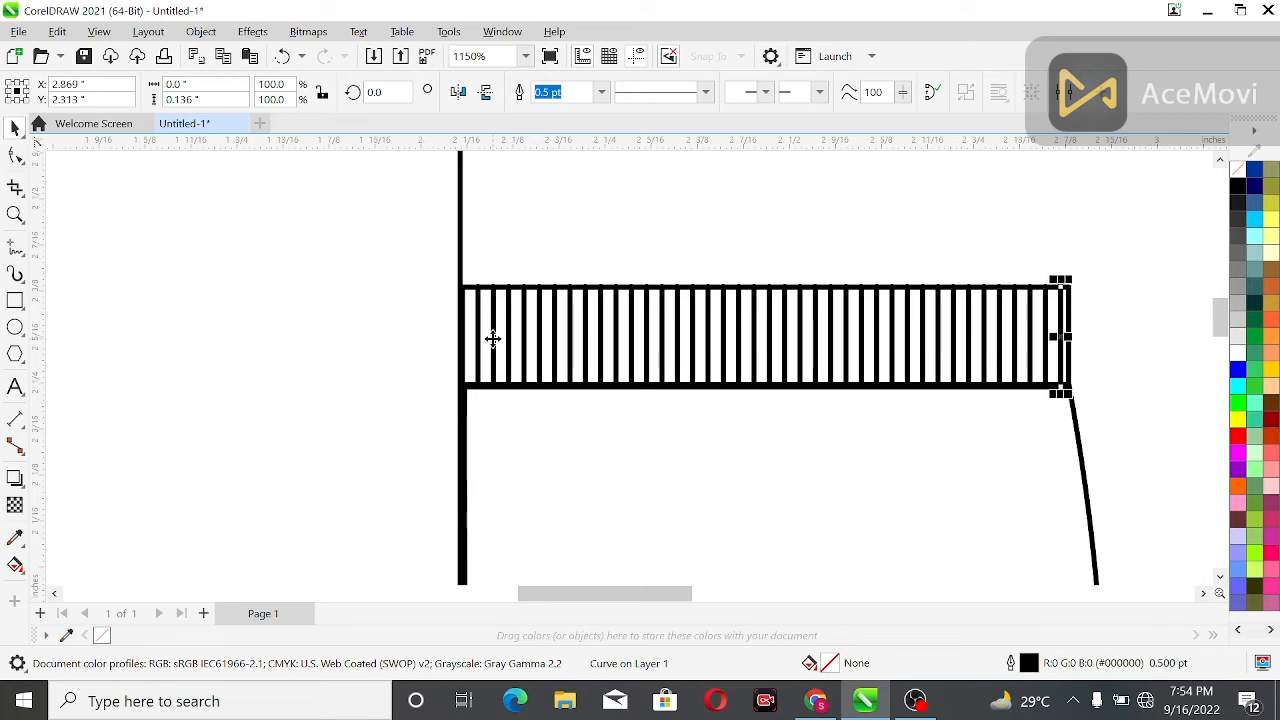
Draw a horizontal line about 0.53 in long just above the larger shape's bottom edge, from the slanted edge to the curved edge
{"action": "left_click", "coordinate": [89, 272]}
{"action": "scroll", "coordinate": [287, 352], "scroll_direction": "down", "scroll_amount": 2}
{"action": "mouse_move", "coordinate": [1222, 340]}
{"action": "left_mouse_down"}
{"action": "mouse_move", "coordinate": [1222, 385]}
{"action": "mouse_move", "coordinate": [1214, 362]}
{"action": "left_mouse_up"}
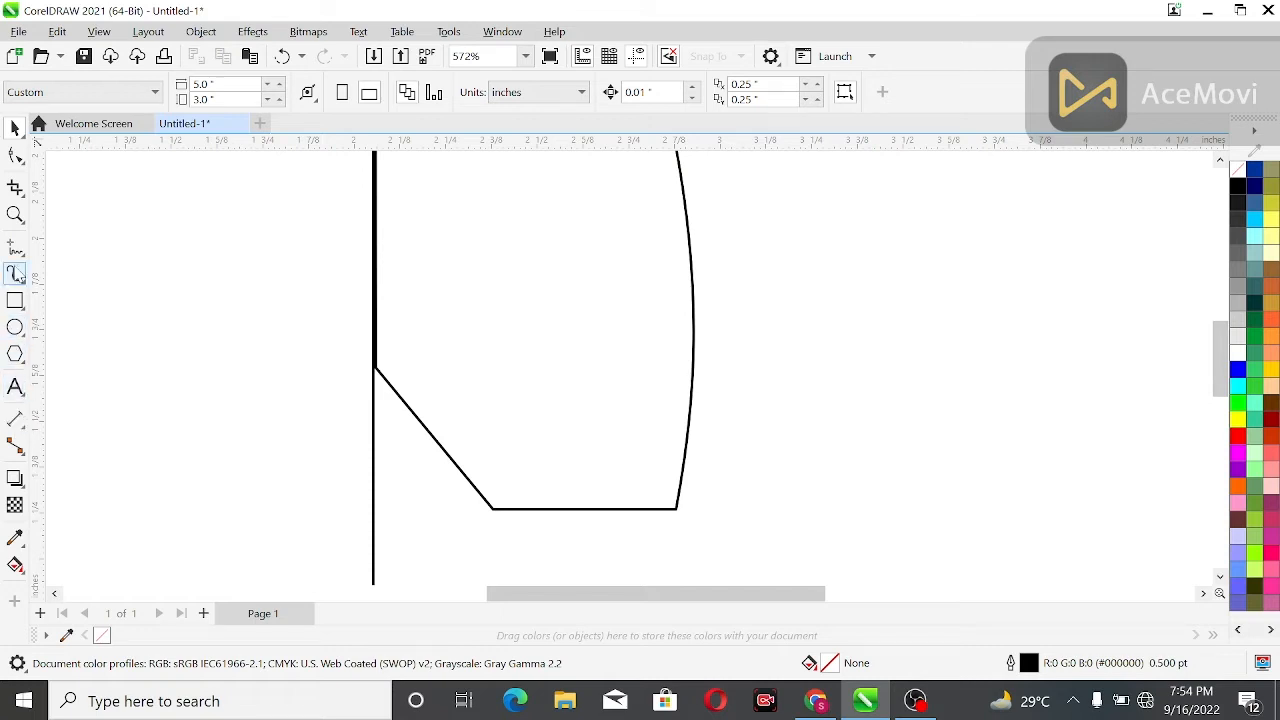
{"action": "left_click", "coordinate": [15, 249]}
{"action": "scroll", "coordinate": [496, 505], "scroll_direction": "up", "scroll_amount": 2}
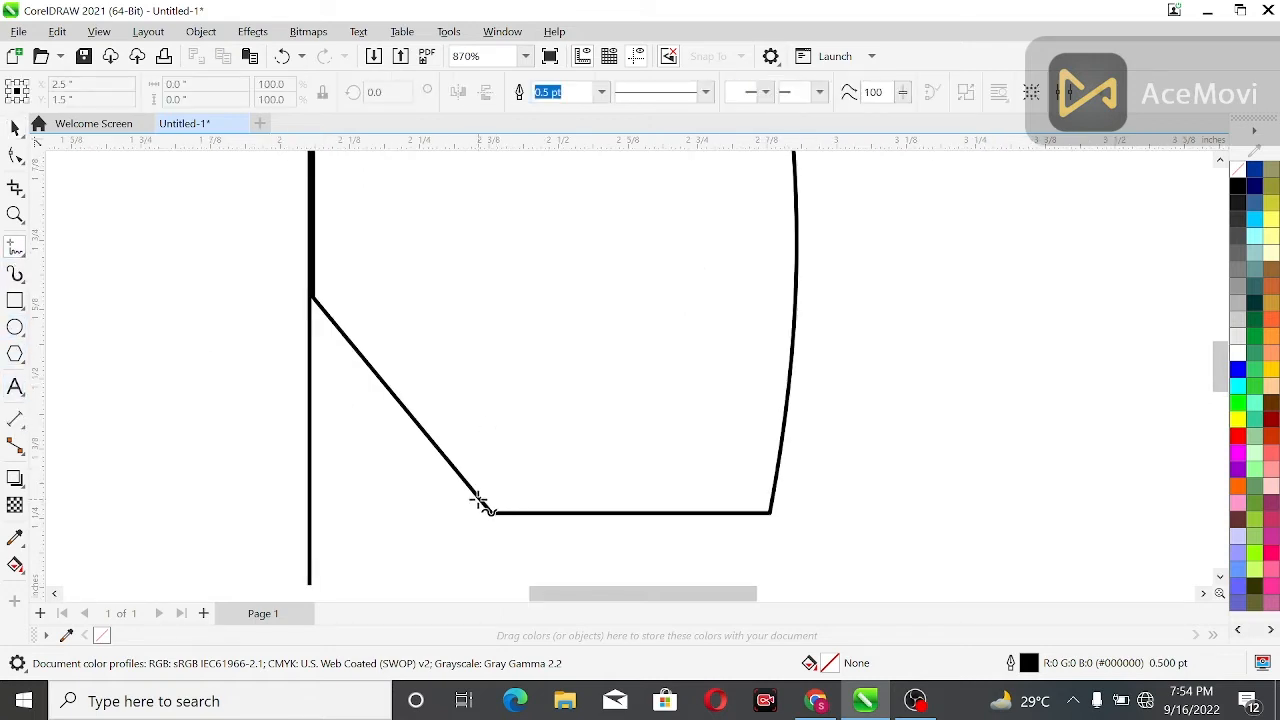
{"action": "left_click", "coordinate": [478, 498]}
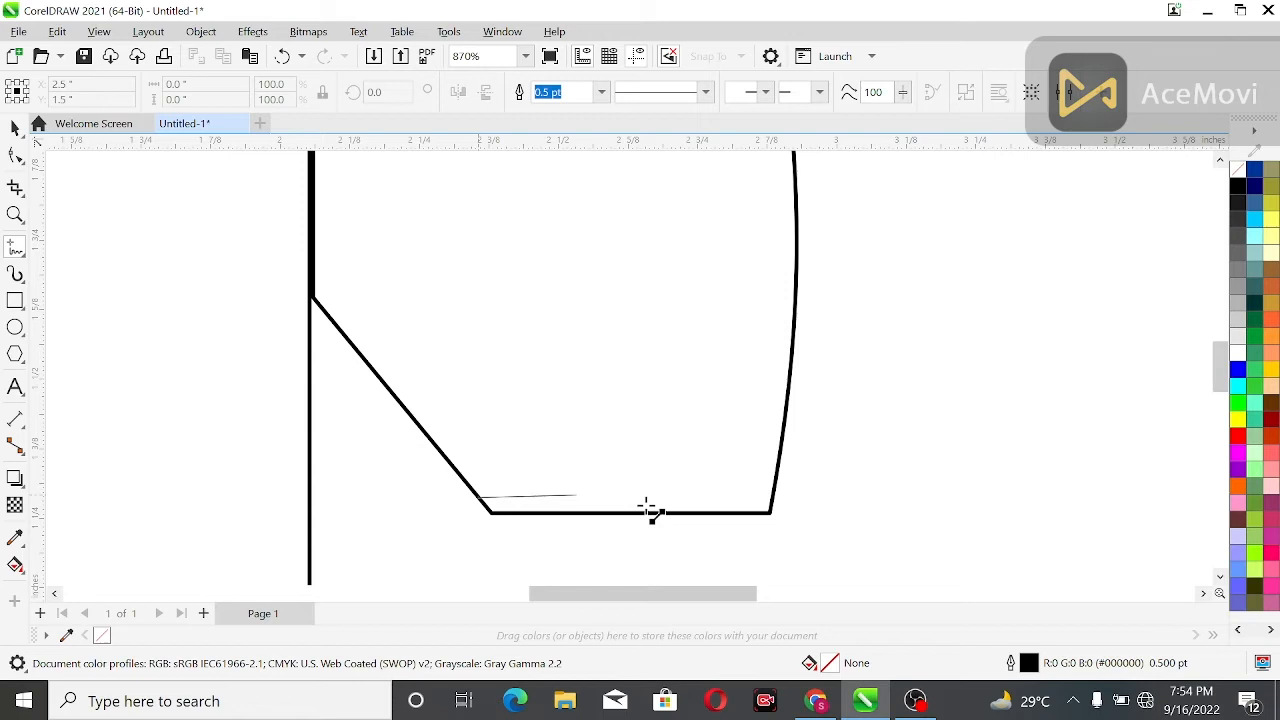
{"action": "left_click", "coordinate": [773, 497]}
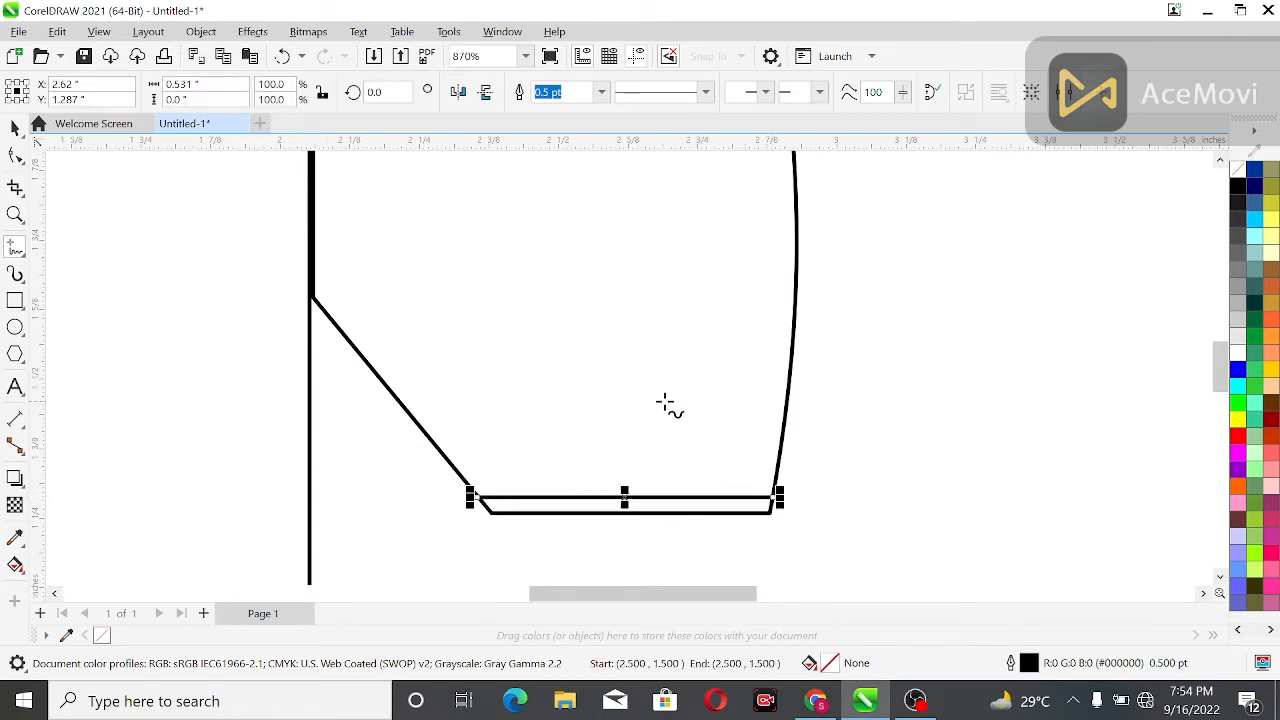
Draw two horizontal lines about 0.83 in long across the striped band, one just below its top edge and one just above its bottom edge
{"action": "left_click", "coordinate": [15, 125]}
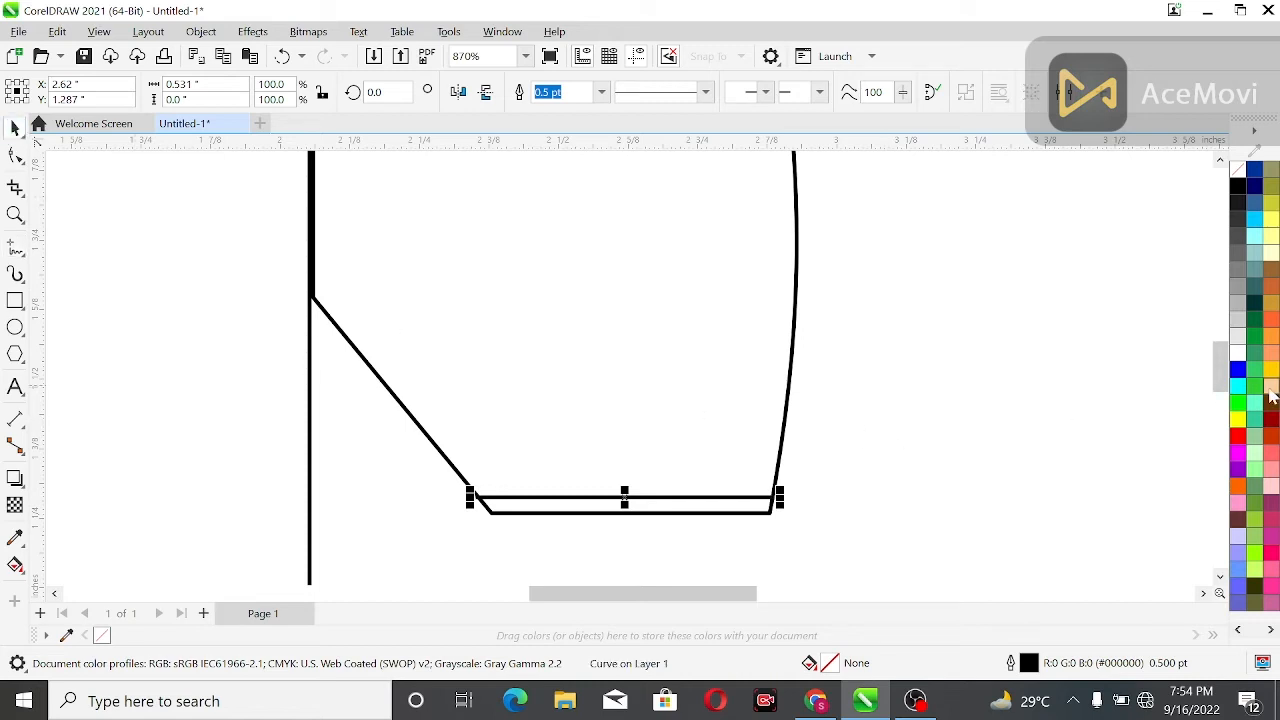
{"action": "left_click_drag", "start_coordinate": [1221, 382], "coordinate": [1221, 333]}
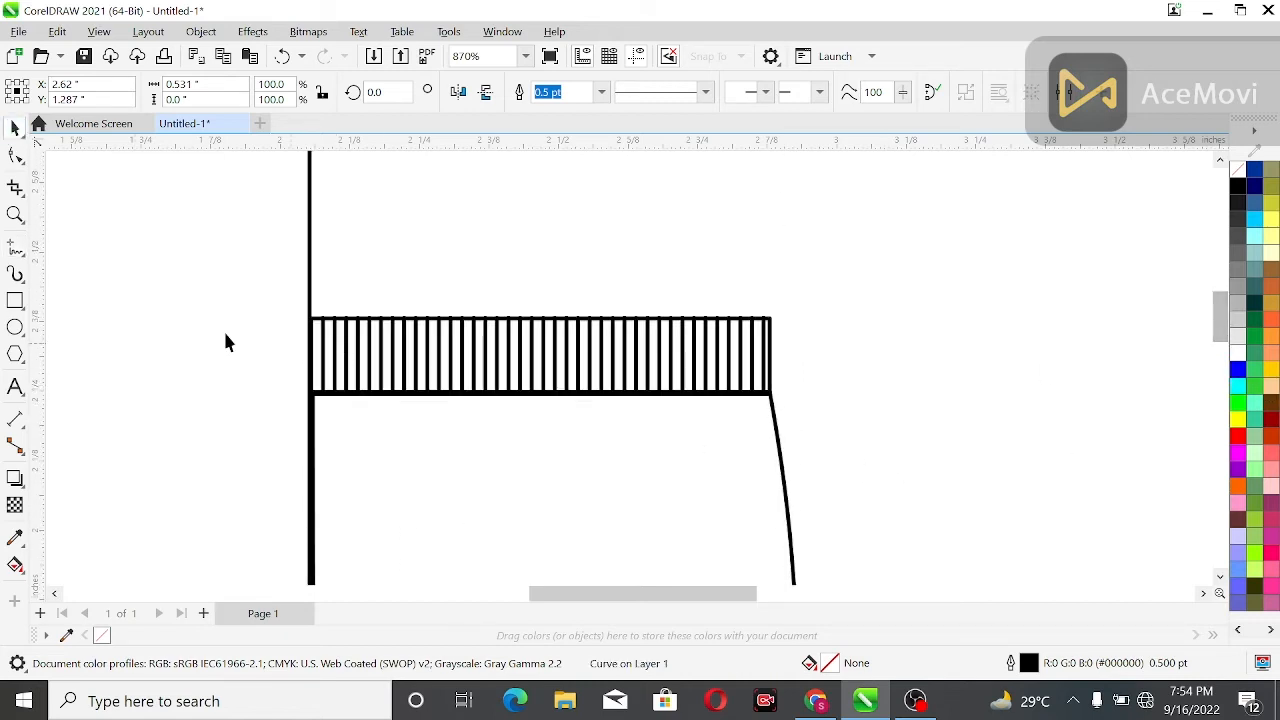
{"action": "left_click", "coordinate": [14, 248]}
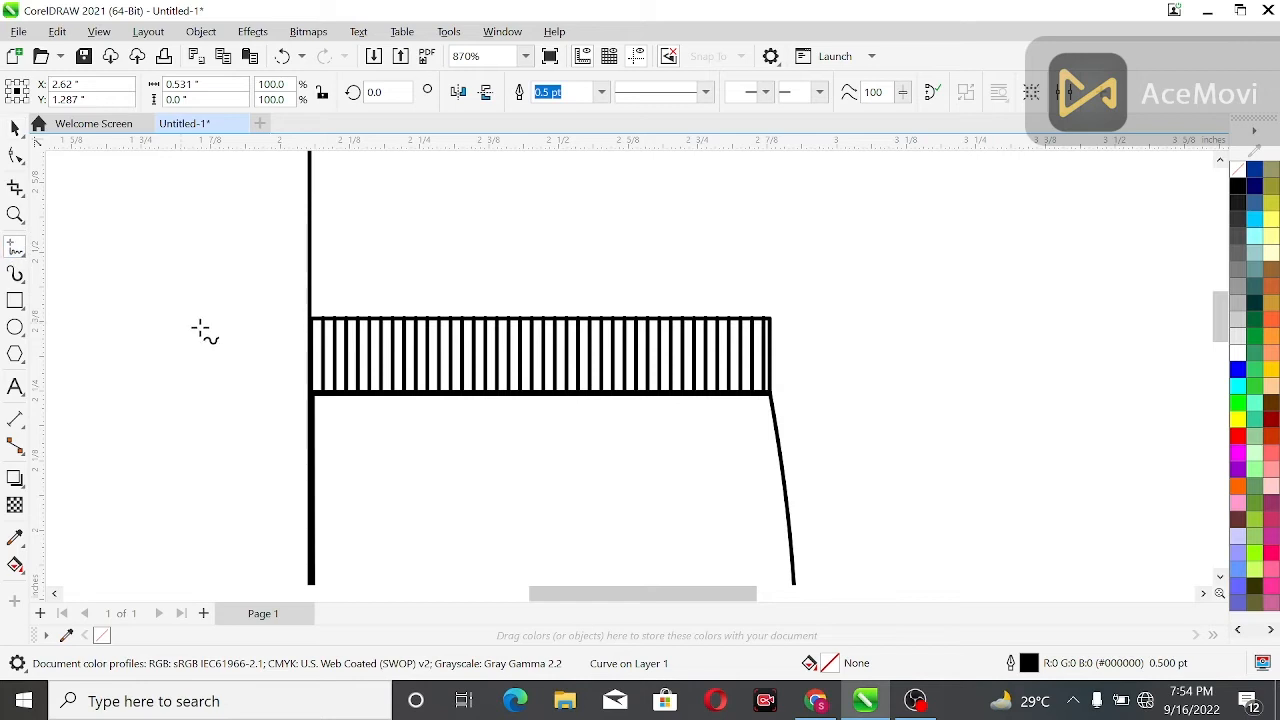
{"action": "left_click", "coordinate": [309, 327]}
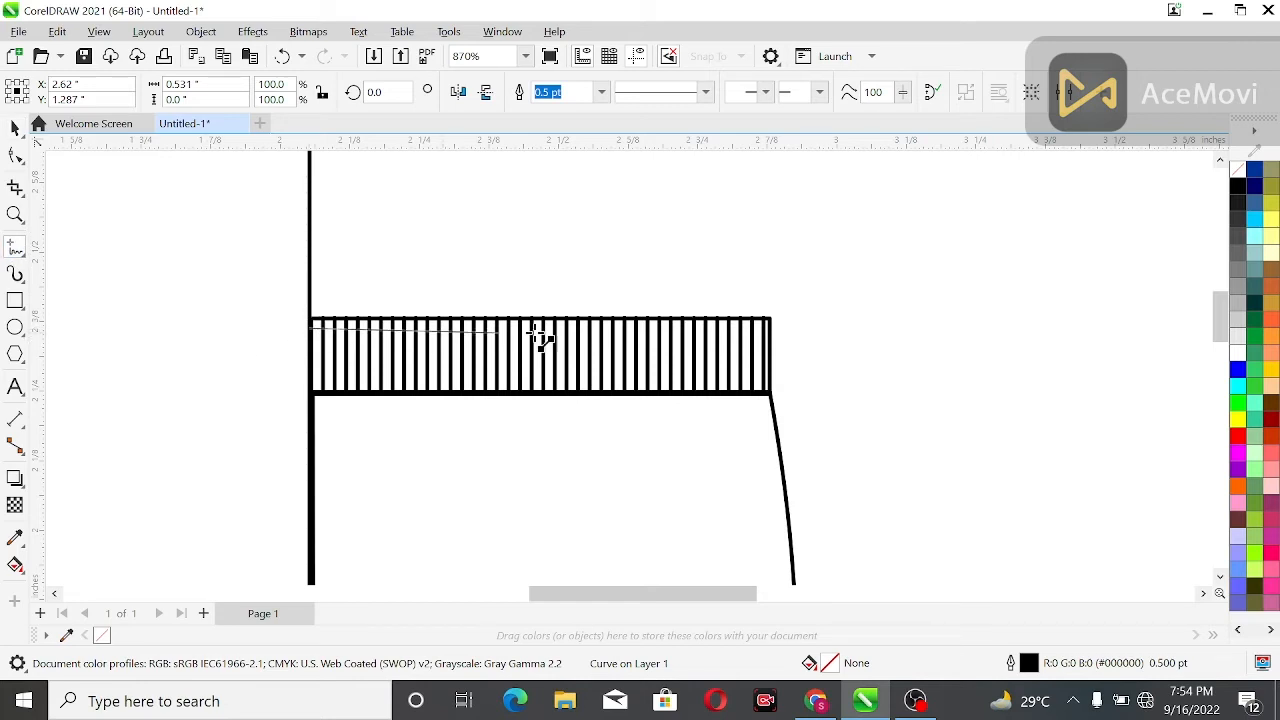
{"action": "left_click", "coordinate": [771, 324]}
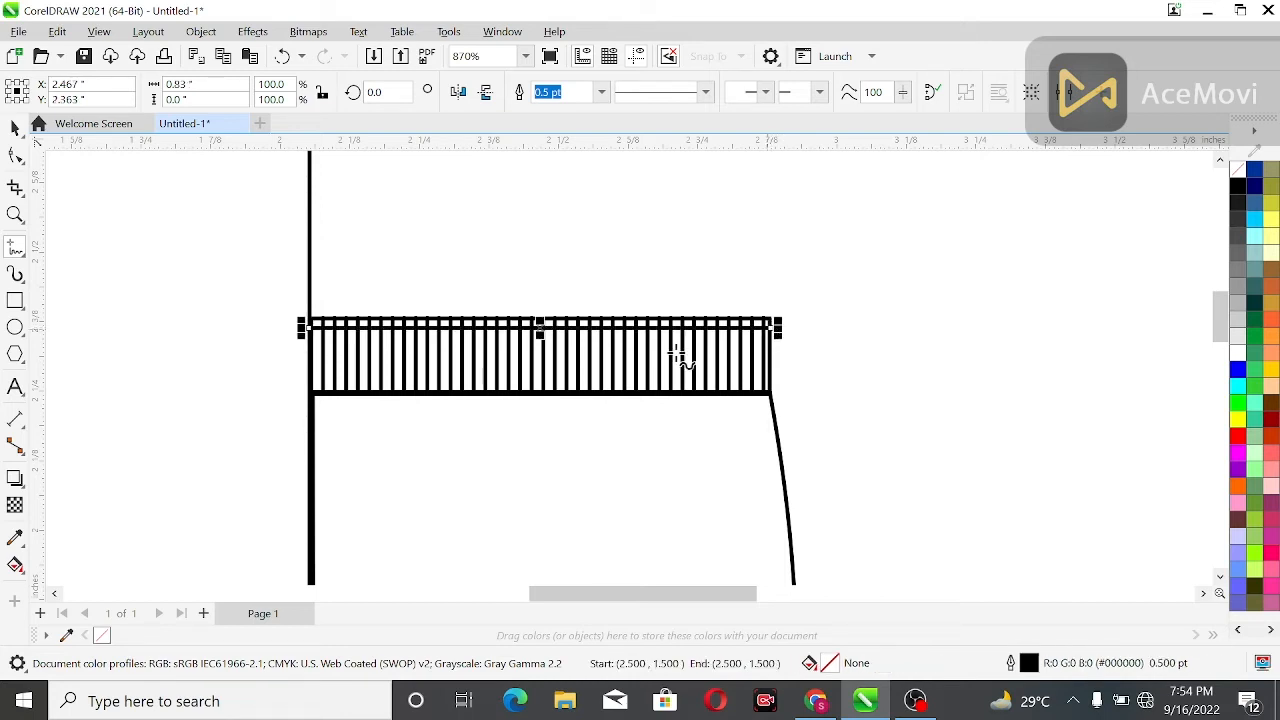
{"action": "left_click", "coordinate": [311, 380]}
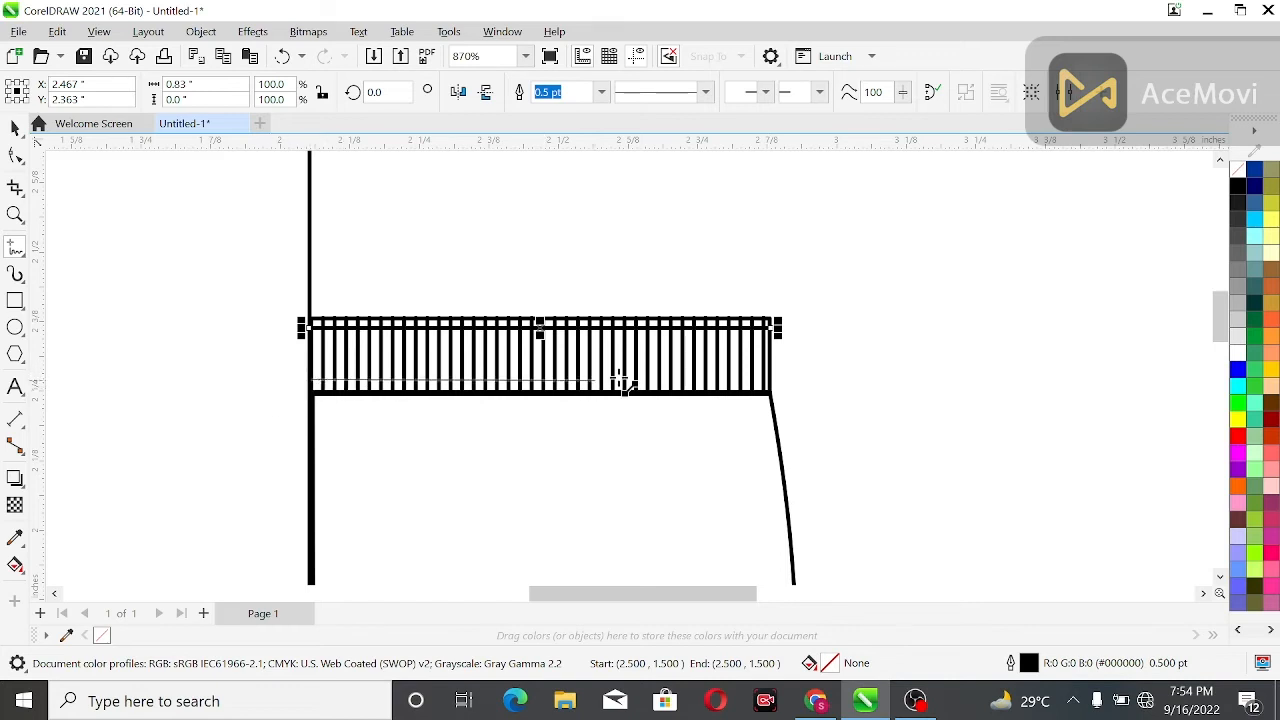
{"action": "left_click", "coordinate": [771, 380]}
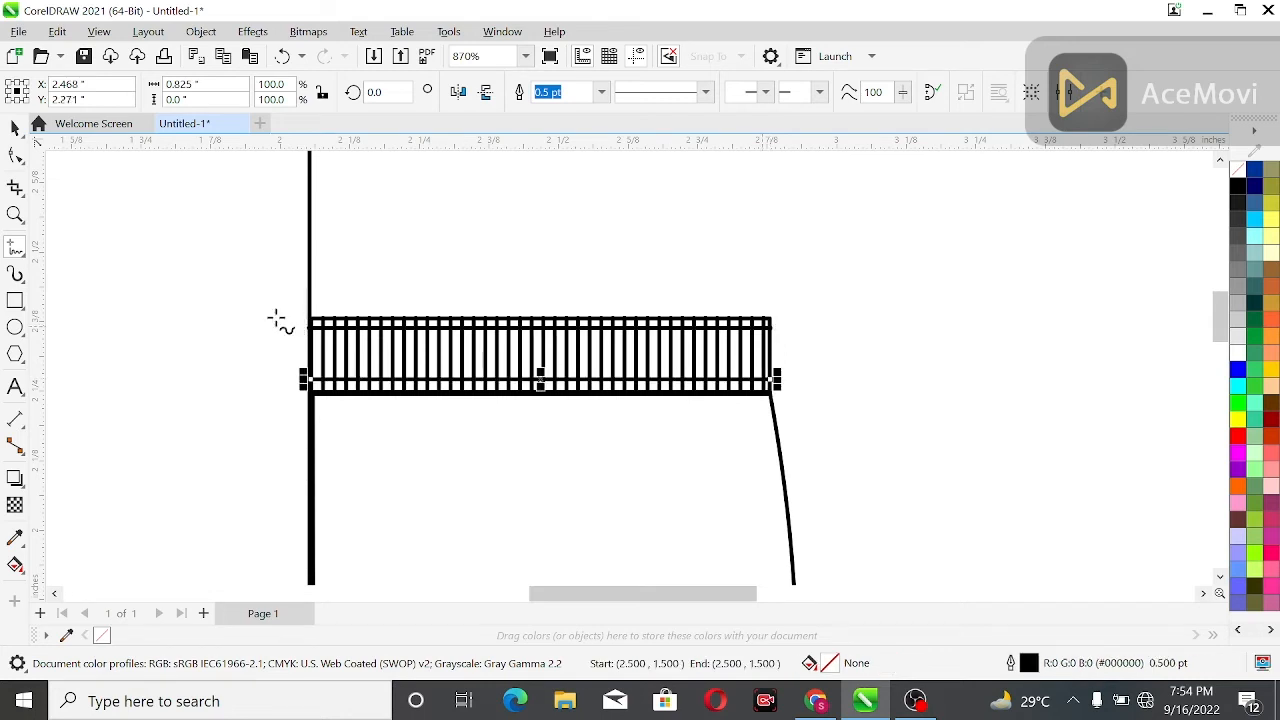
{"action": "left_click", "coordinate": [16, 128]}
{"action": "left_click", "coordinate": [198, 362]}
Select every part of the half shape, including the striped band and seam line but not the long vertical line, and group them
{"action": "scroll", "coordinate": [198, 362], "scroll_direction": "down", "scroll_amount": 2}
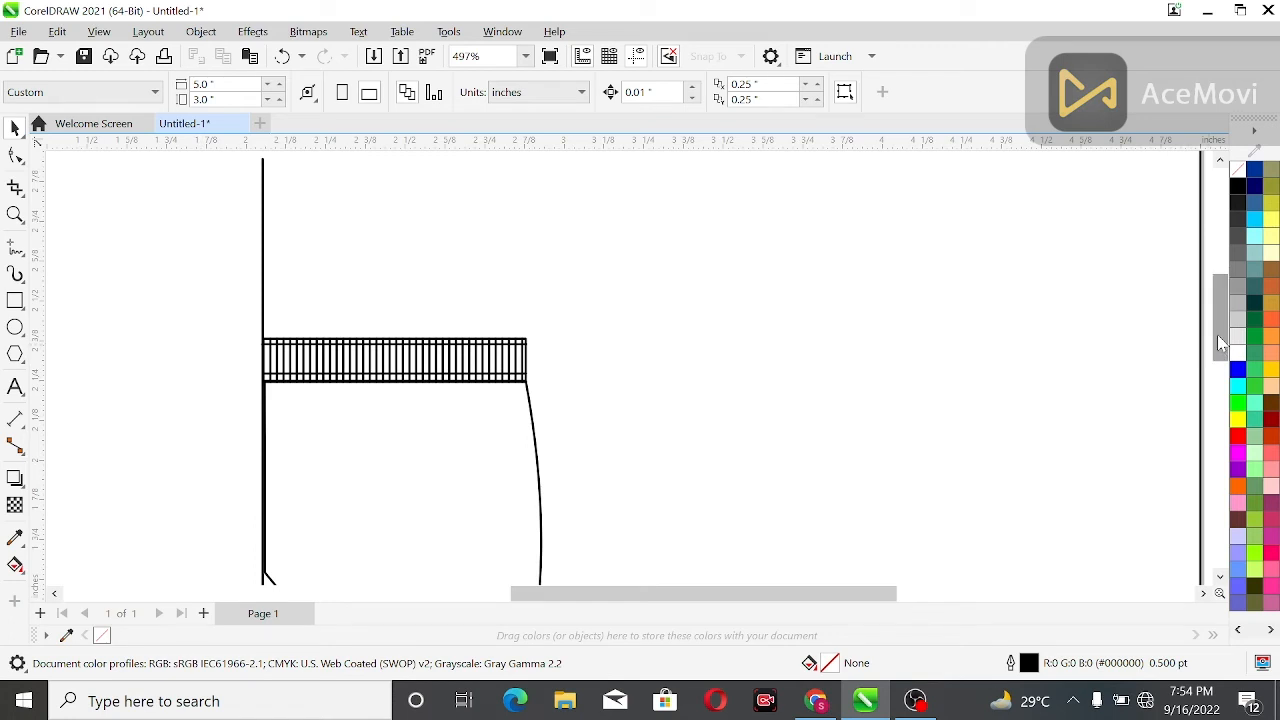
{"action": "left_click_drag", "start_coordinate": [1217, 334], "coordinate": [1220, 366]}
{"action": "scroll", "coordinate": [612, 393], "scroll_direction": "down", "scroll_amount": 1}
{"action": "scroll", "coordinate": [612, 393], "scroll_direction": "down", "scroll_amount": 2}
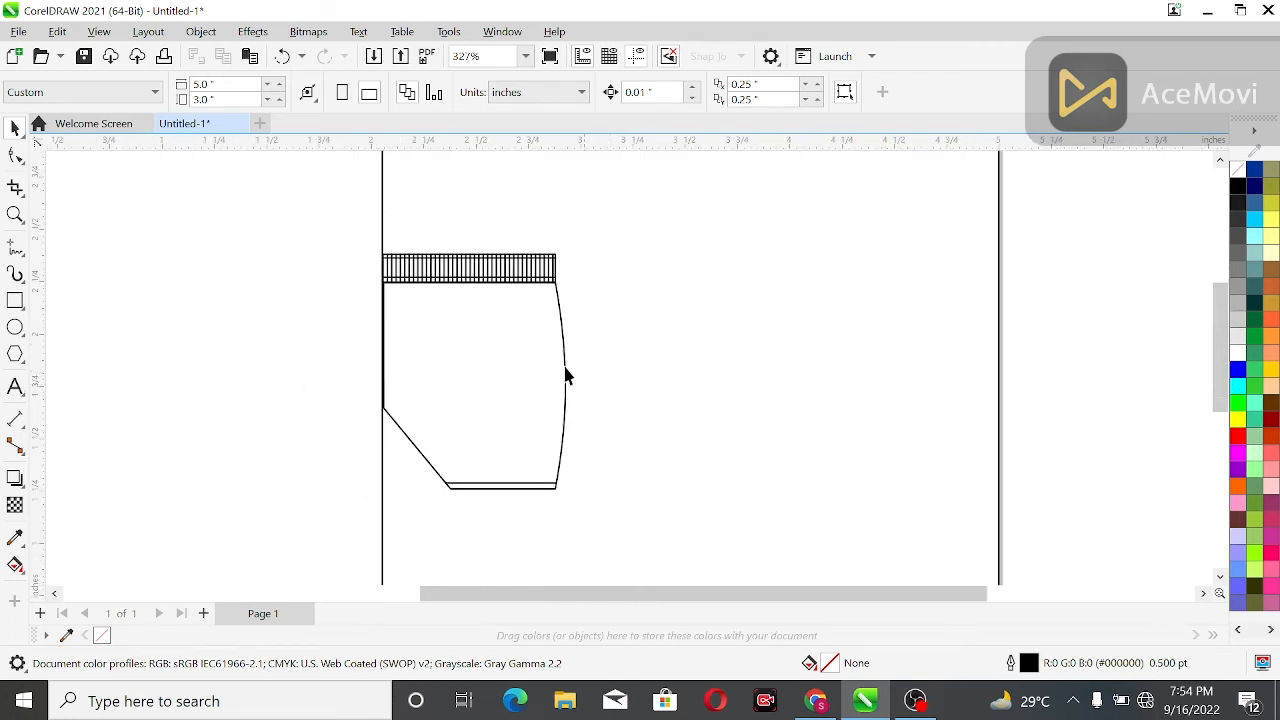
{"action": "left_click_drag", "start_coordinate": [346, 220], "coordinate": [668, 526]}
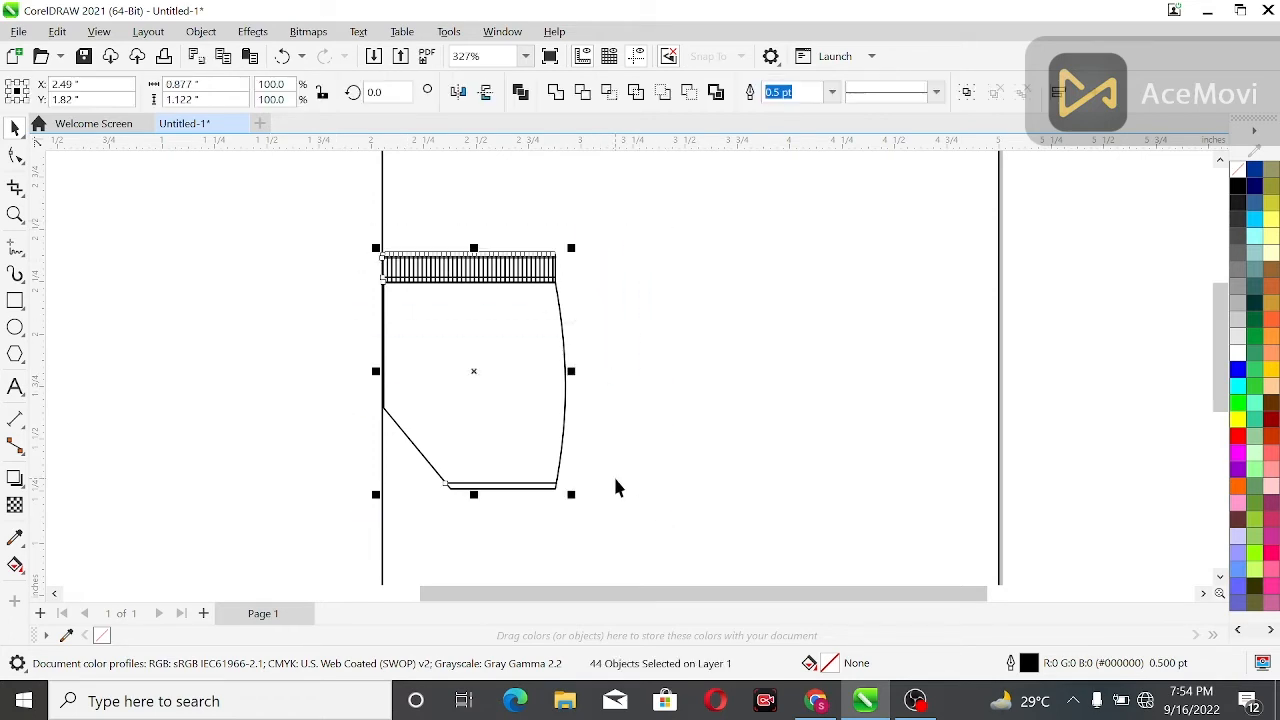
{"action": "left_click", "coordinate": [966, 92]}
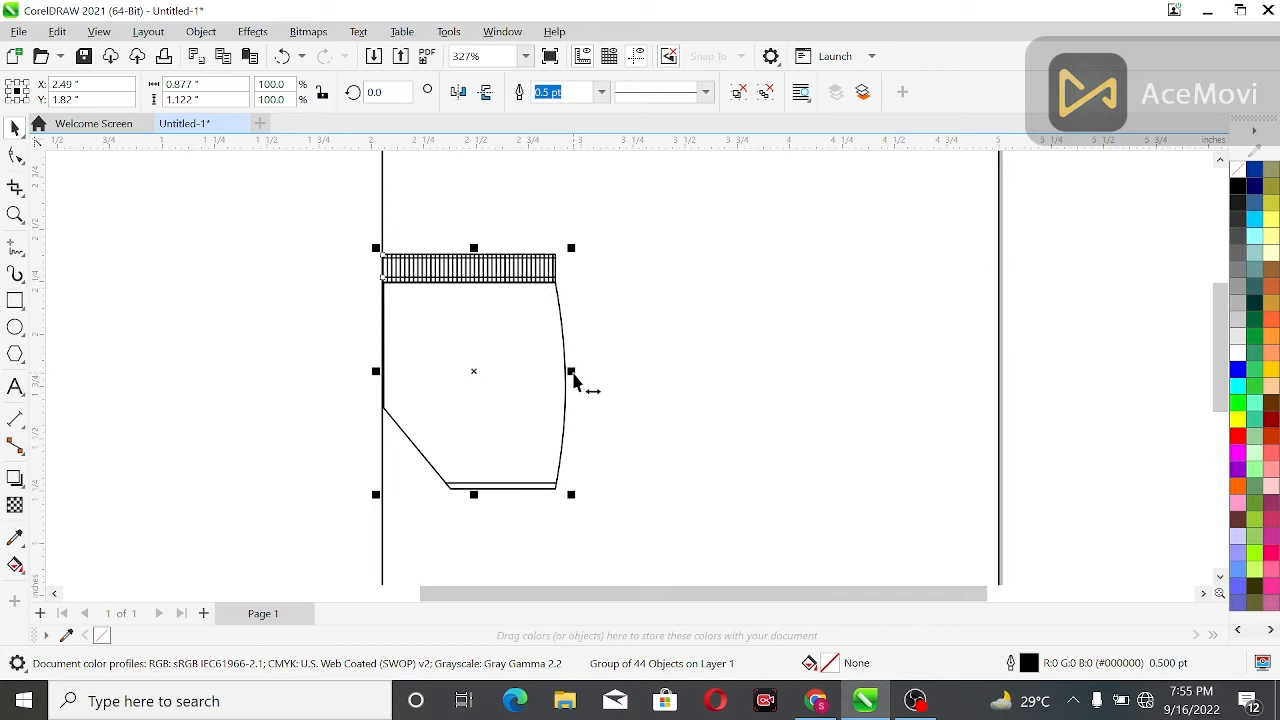
Try to mirror the grouped half across the long vertical line by flipping it from its outer side, and undo the attempts
{"action": "left_click_drag", "start_coordinate": [573, 378], "coordinate": [324, 357]}
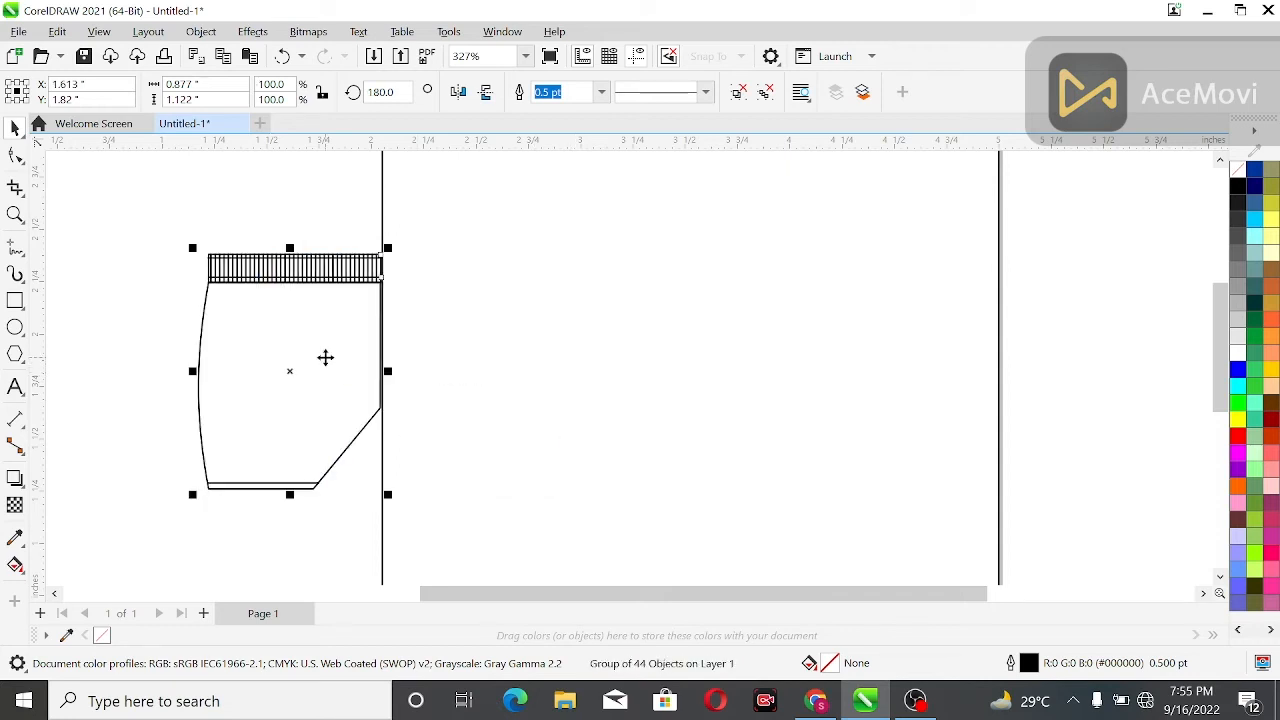
{"action": "key", "text": "ctrl+z"}
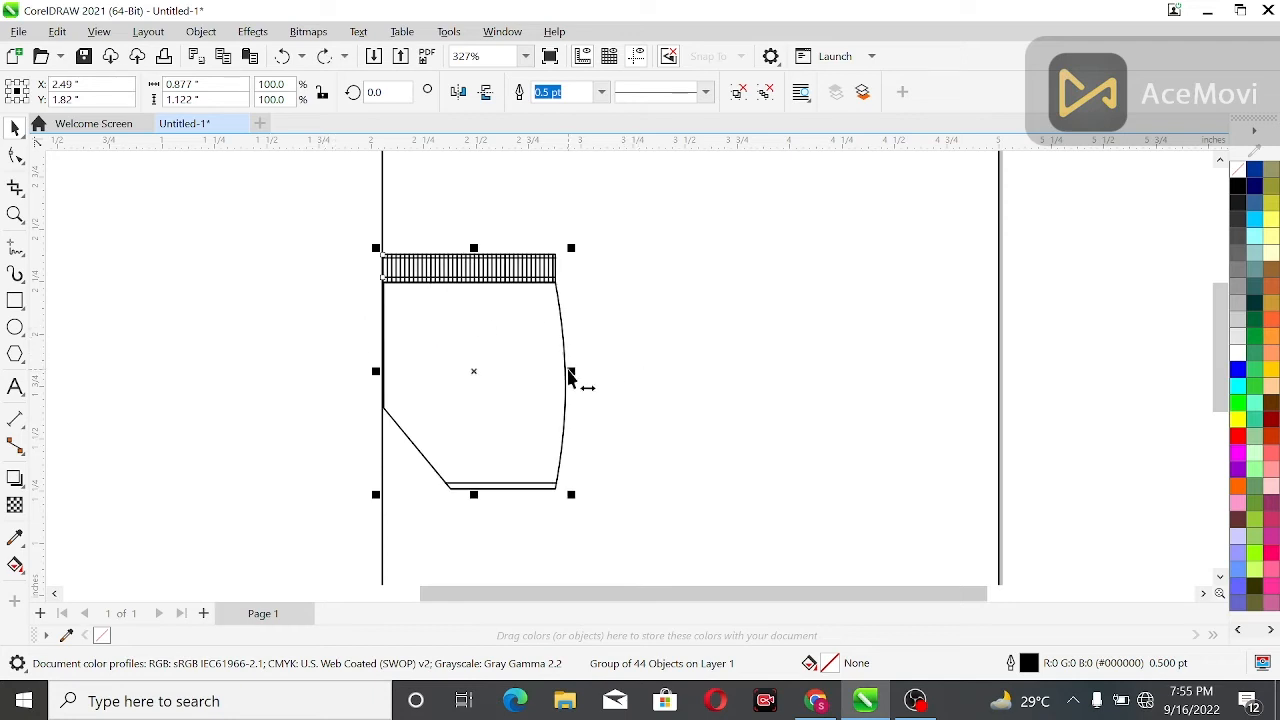
{"action": "left_click_drag", "start_coordinate": [573, 378], "coordinate": [306, 366]}
{"action": "key", "text": "ctrl+z"}
Duplicate the grouped half in place and mirror the copy horizontally
{"action": "key", "text": "ctrl+c"}
{"action": "key", "text": "ctrl+v"}
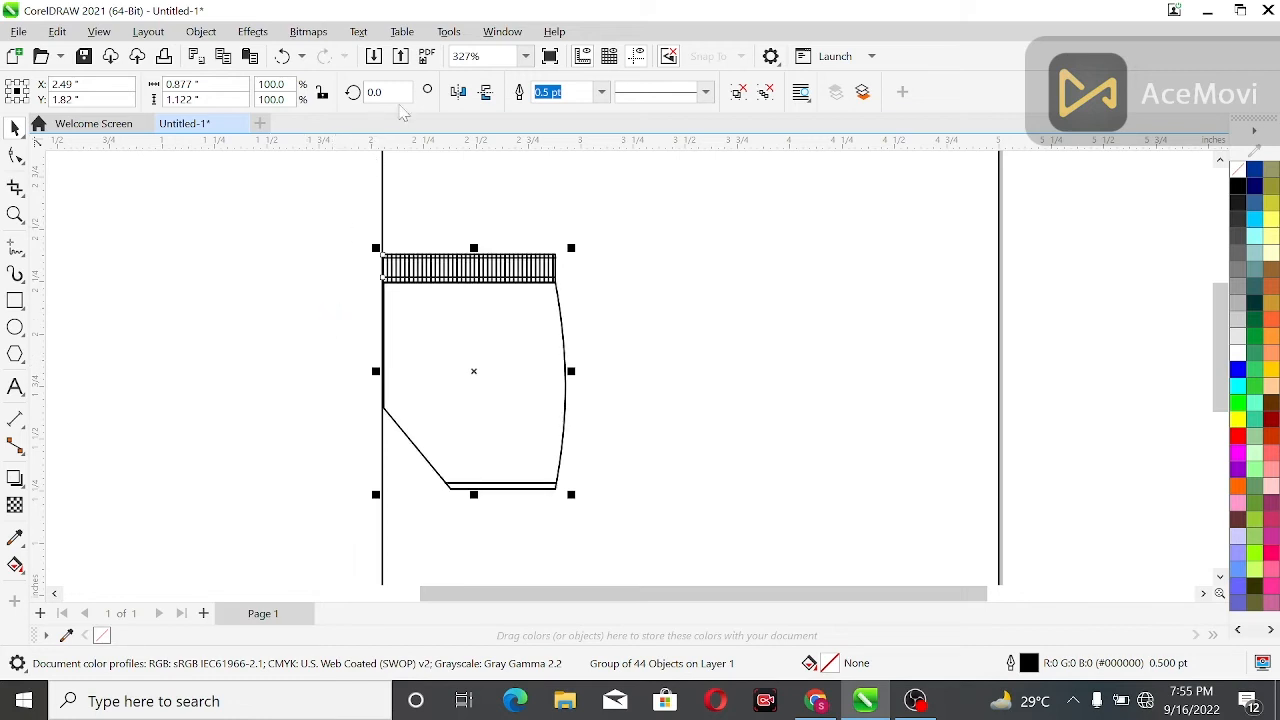
{"action": "left_click", "coordinate": [456, 95]}
Nudge the mirrored copy left until its straight inner edge meets the original half at the vertical line
{"action": "key", "text": "Left"}
{"action": "key", "text": "Left"}
{"action": "key", "text": "Left"}
{"action": "key", "text": "Left"}
{"action": "key", "text": "Left"}
{"action": "key", "text": "Left"}
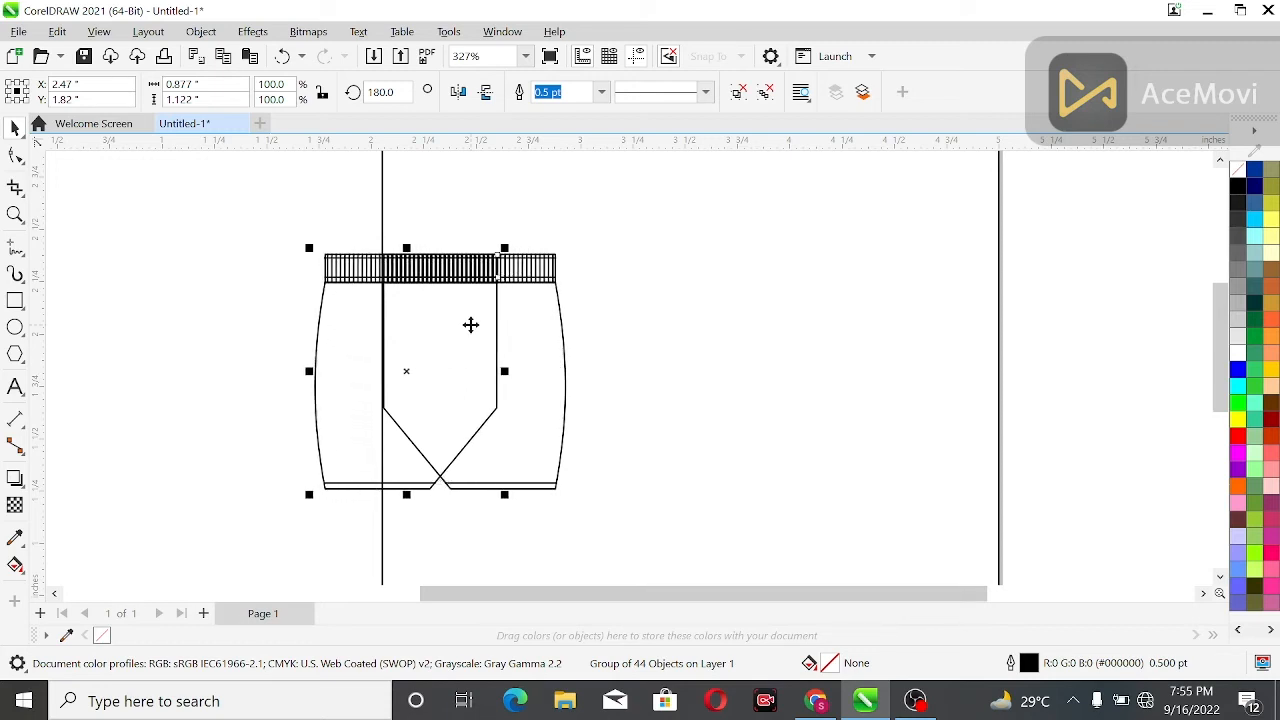
{"action": "key", "text": "Left"}
{"action": "key", "text": "Left"}
{"action": "key", "text": "Left"}
{"action": "key", "text": "Left"}
{"action": "key", "text": "Left"}
{"action": "key", "text": "Left"}
{"action": "key", "text": "Left"}
{"action": "key", "text": "Left"}
{"action": "key", "text": "ctrl+Left"}
{"action": "key", "text": "ctrl+Left"}
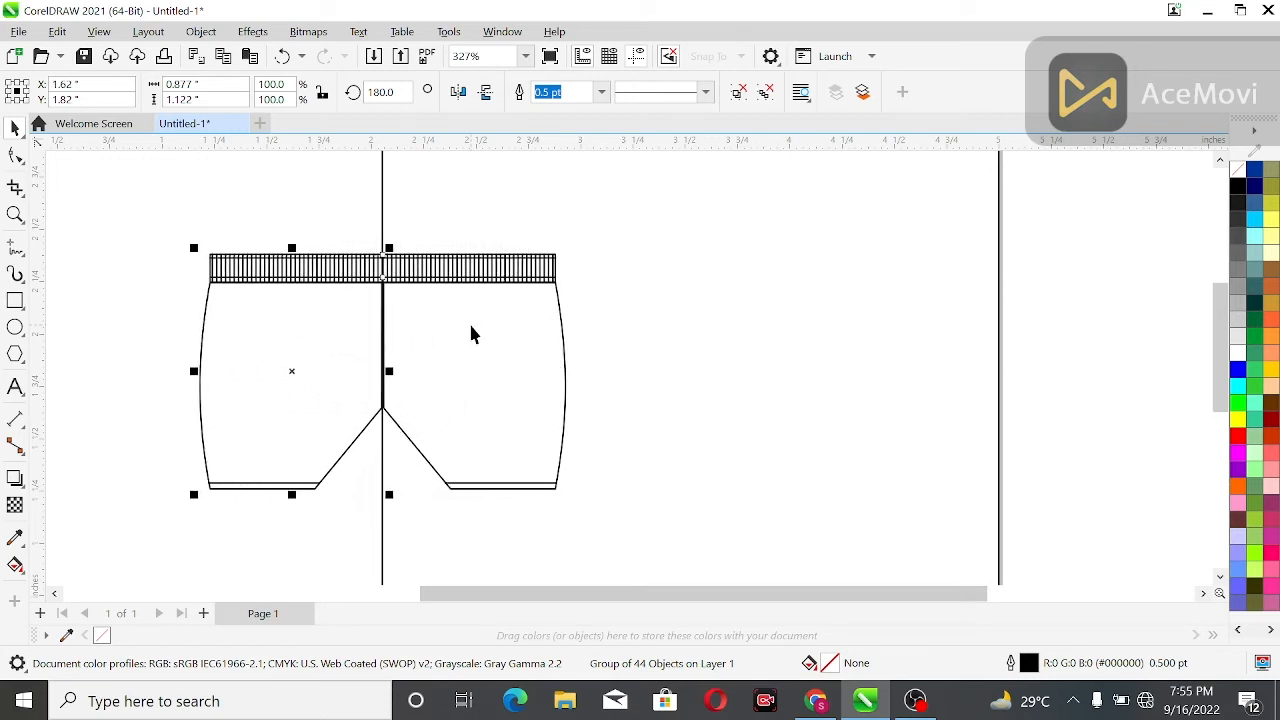
Select both halves together and move them right, clear of the vertical line, centred at about X 3.84 in and Y 1.89 in
{"action": "left_click_drag", "start_coordinate": [164, 215], "coordinate": [688, 538]}
{"action": "left_click_drag", "start_coordinate": [384, 368], "coordinate": [757, 354]}
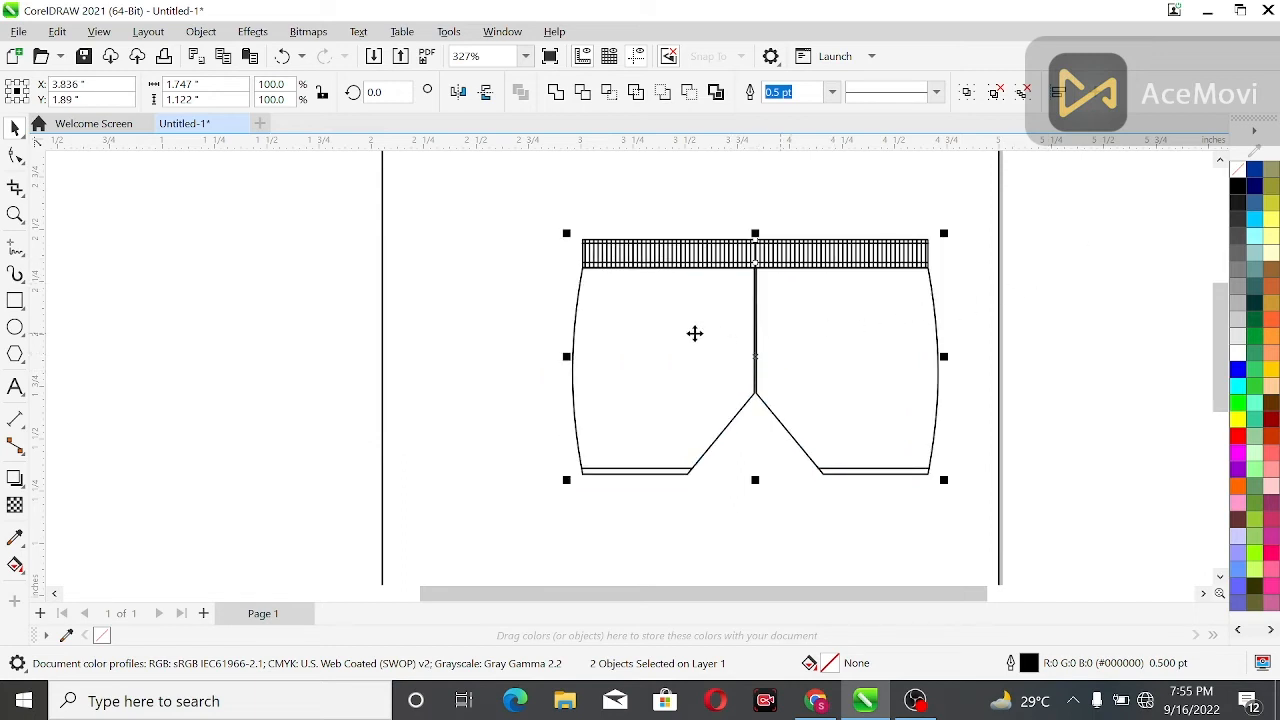
{"action": "left_click", "coordinate": [1155, 225]}
Nudge the left half of the shorts 0.01 in to the right to close the gap along the centre seam
{"action": "scroll", "coordinate": [708, 345], "scroll_direction": "up", "scroll_amount": 3}
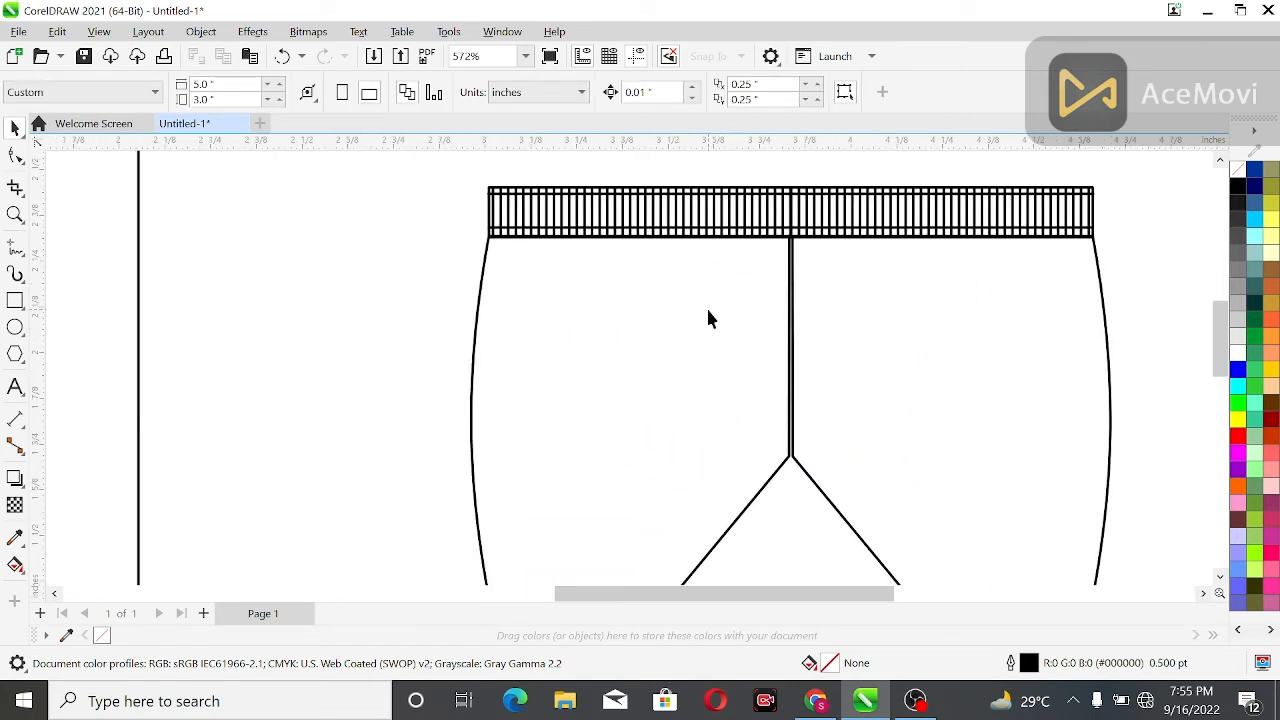
{"action": "left_click", "coordinate": [690, 322]}
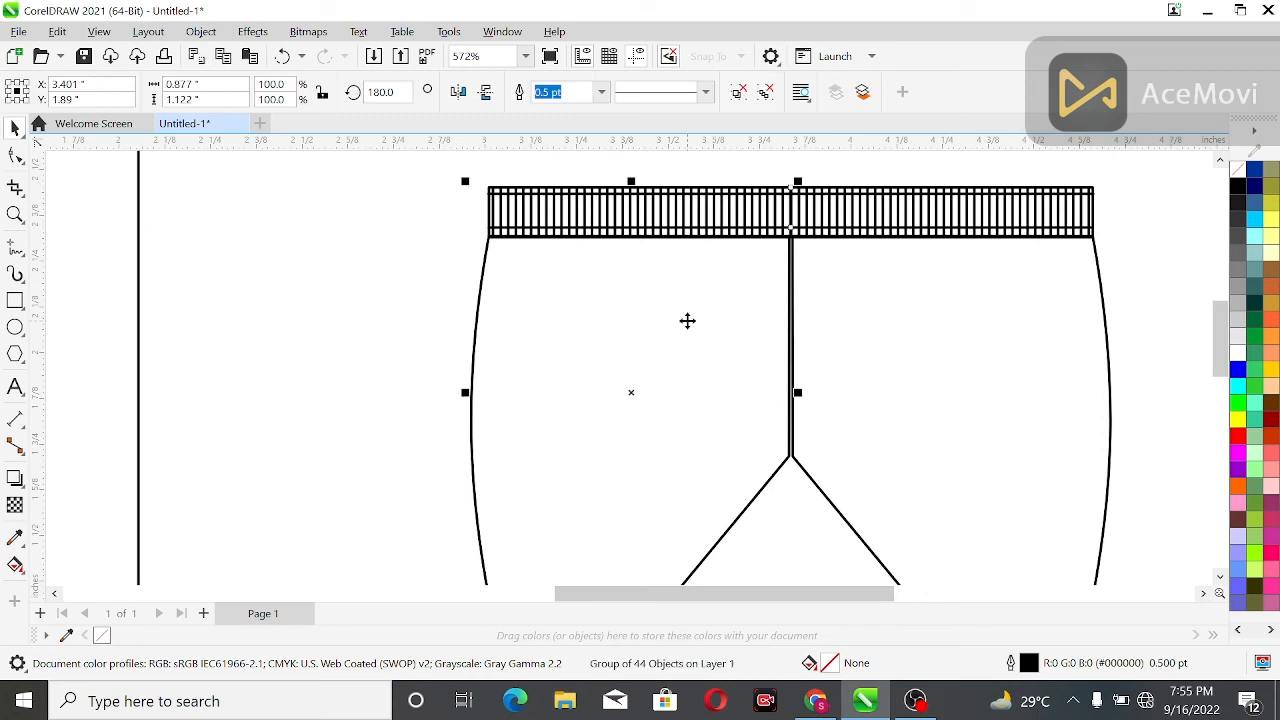
{"action": "key", "text": "Right"}
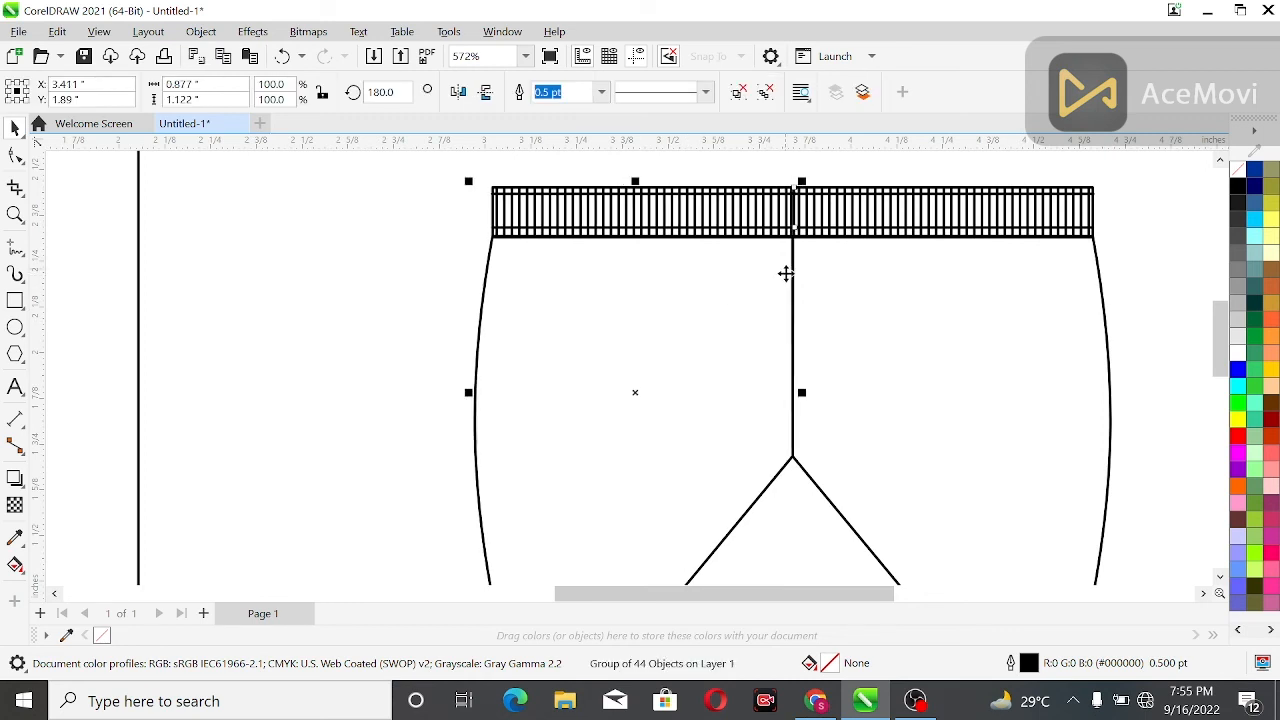
{"action": "scroll", "coordinate": [786, 271], "scroll_direction": "down", "scroll_amount": 3}
{"action": "left_click", "coordinate": [514, 365]}
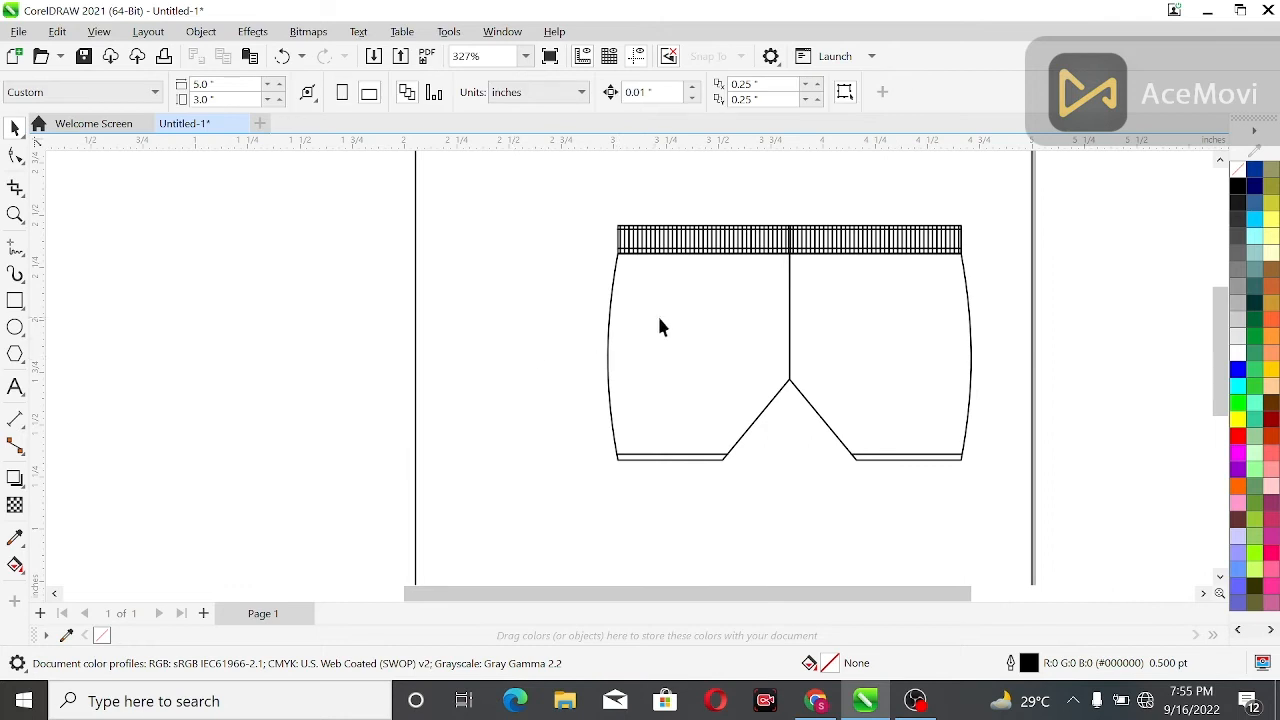
Narrow both halves of the shorts symmetrically to about 1.35 in wide and delete the long vertical line
{"action": "scroll", "coordinate": [675, 338], "scroll_direction": "down", "scroll_amount": 1}
{"action": "left_click_drag", "start_coordinate": [728, 509], "coordinate": [937, 483]}
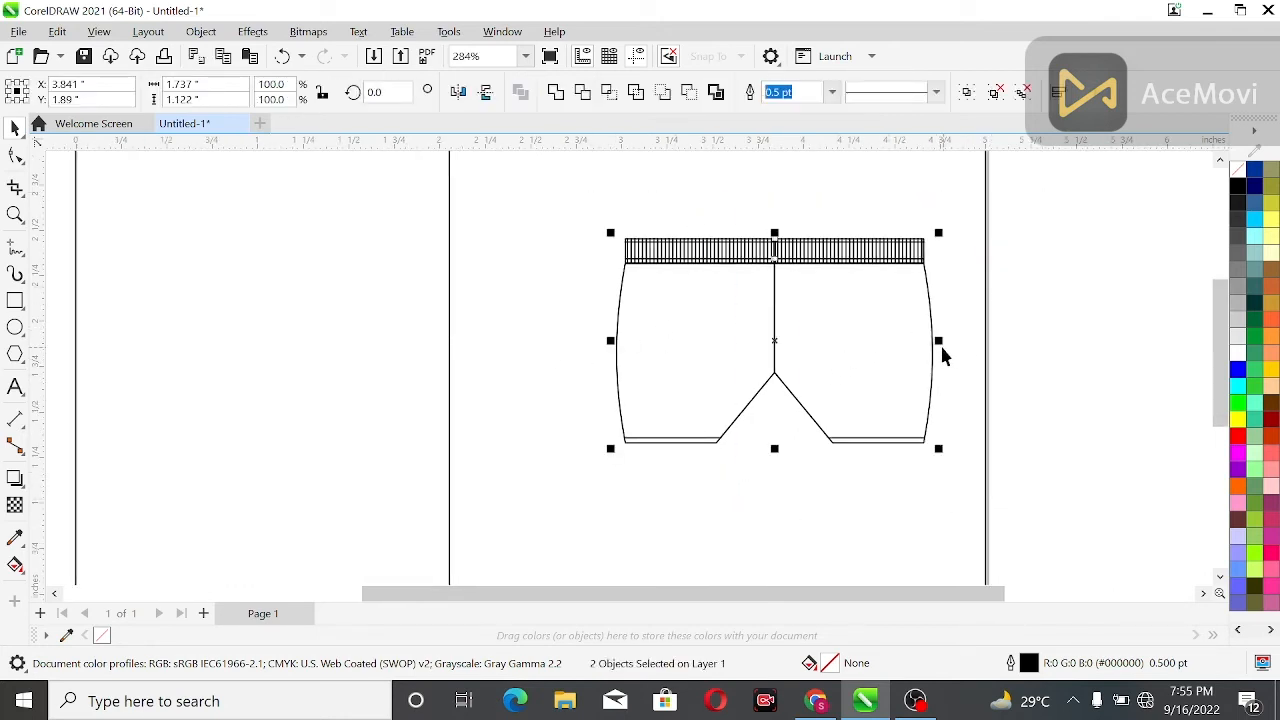
{"action": "left_click_drag", "start_coordinate": [942, 348], "coordinate": [904, 345]}
{"action": "left_click", "coordinate": [1098, 288]}
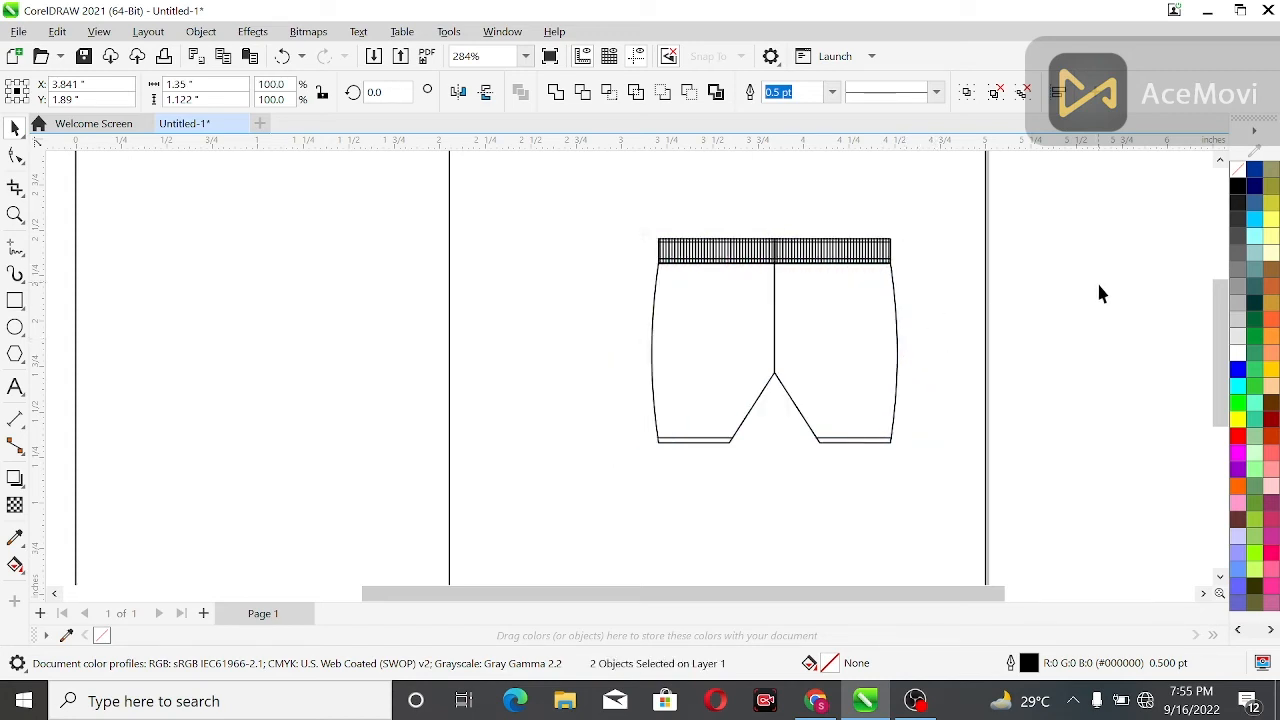
{"action": "left_click", "coordinate": [448, 382]}
{"action": "key", "text": "Delete"}
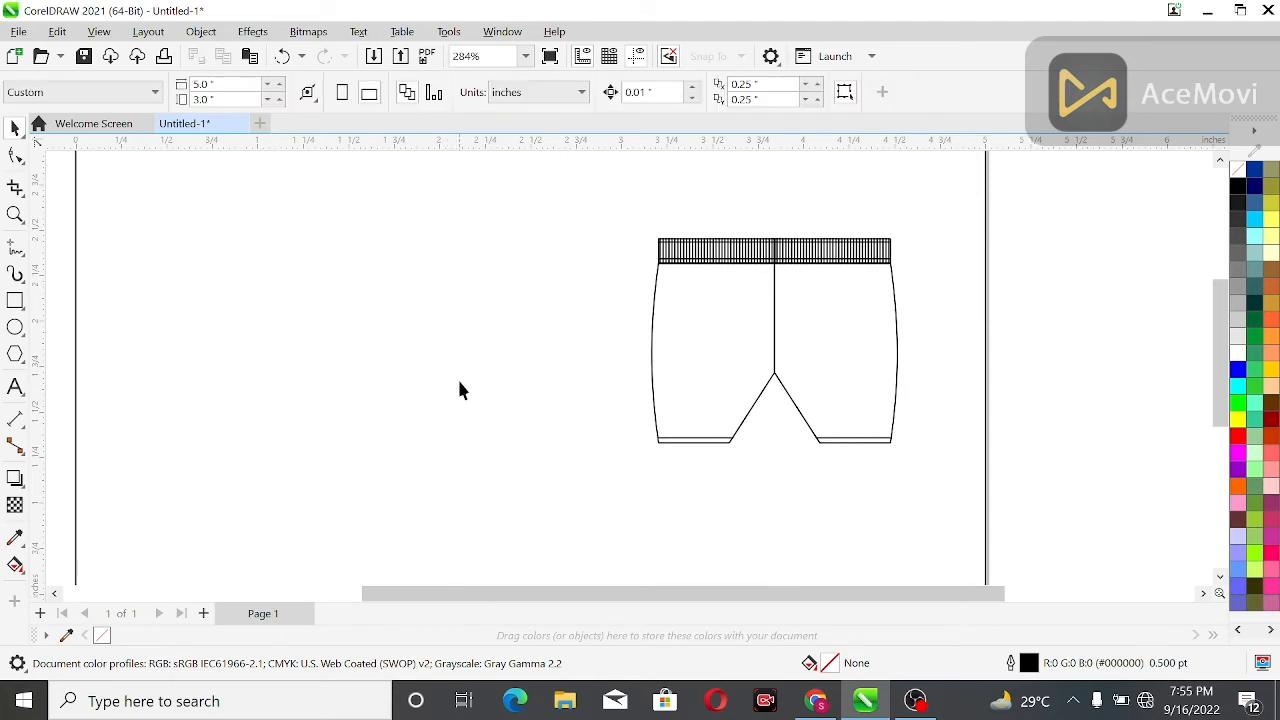
Group the two halves of the shorts and centre the group on the page
{"action": "scroll", "coordinate": [457, 377], "scroll_direction": "down", "scroll_amount": 1}
{"action": "scroll", "coordinate": [465, 382], "scroll_direction": "down", "scroll_amount": 1}
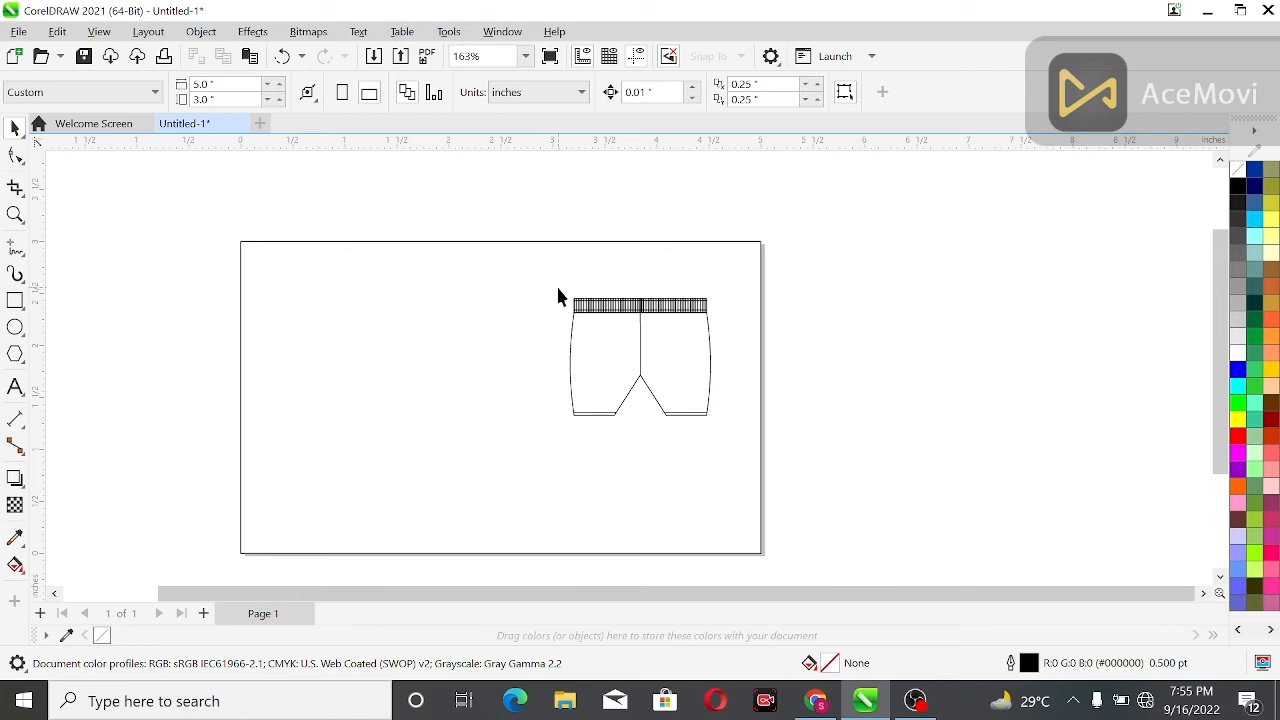
{"action": "scroll", "coordinate": [559, 290], "scroll_direction": "up", "scroll_amount": 1}
{"action": "left_click_drag", "start_coordinate": [522, 269], "coordinate": [777, 512]}
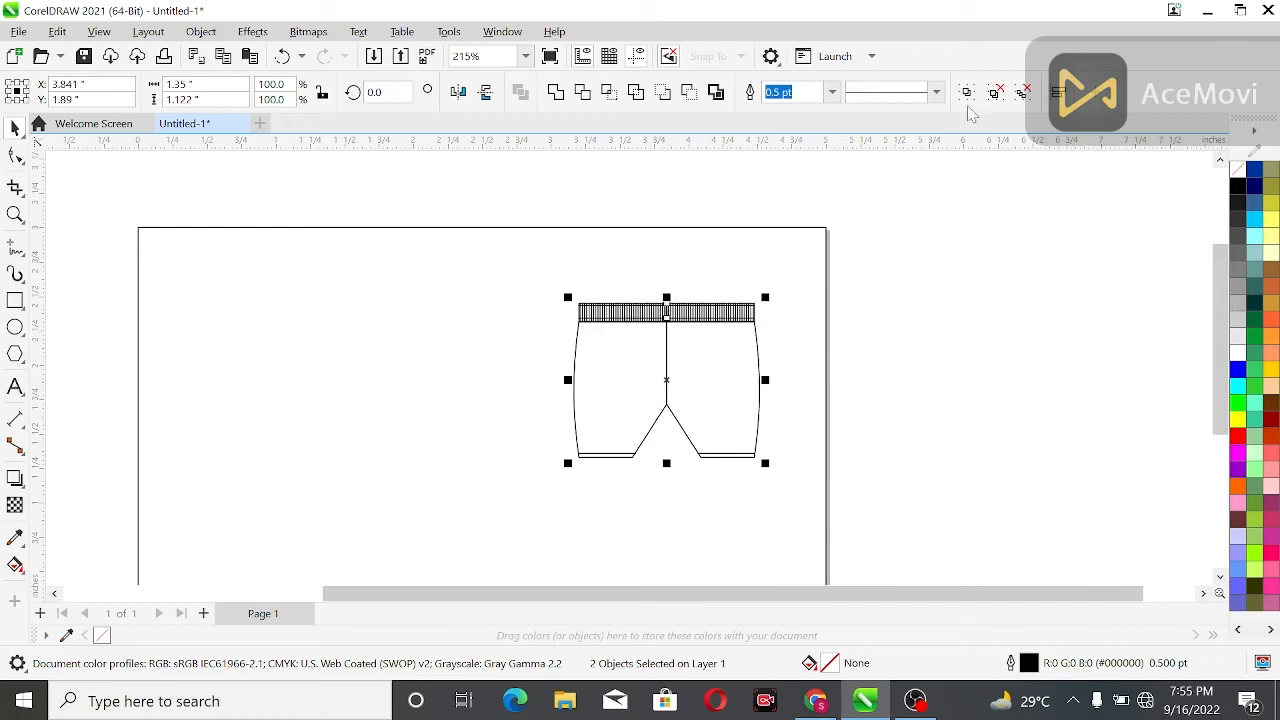
{"action": "key", "text": "ctrl+g"}
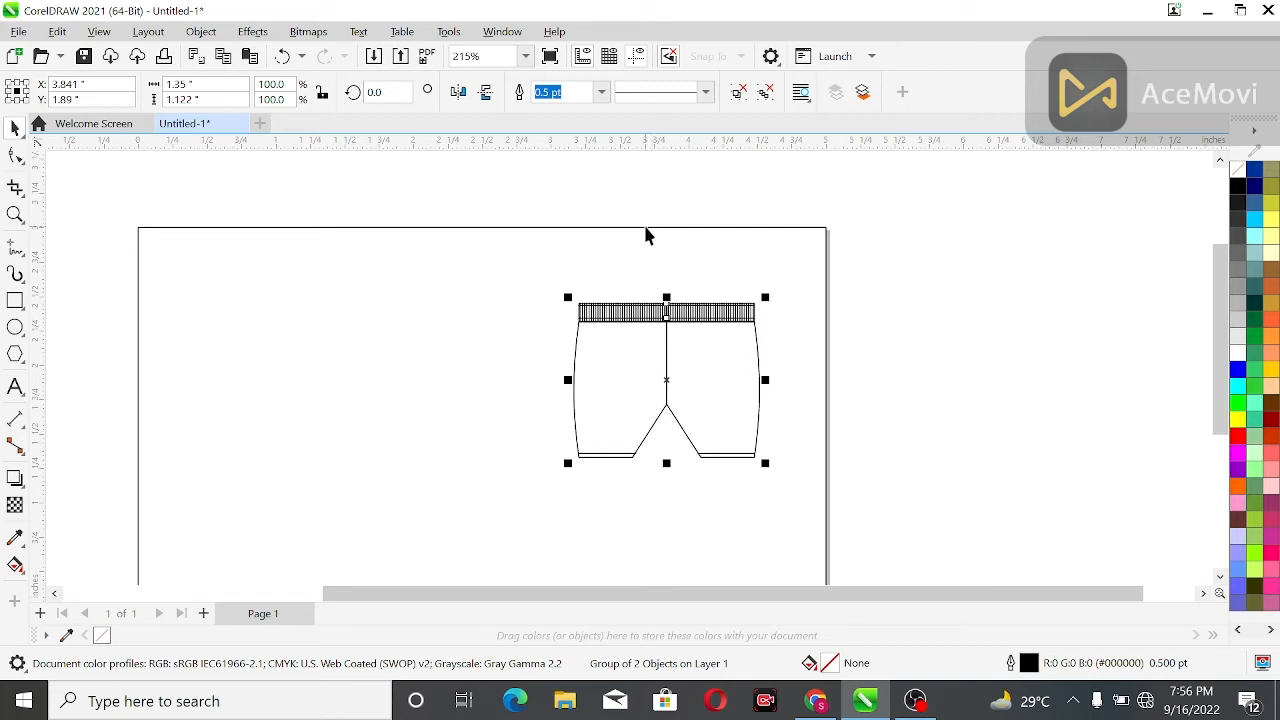
{"action": "key", "text": "p"}
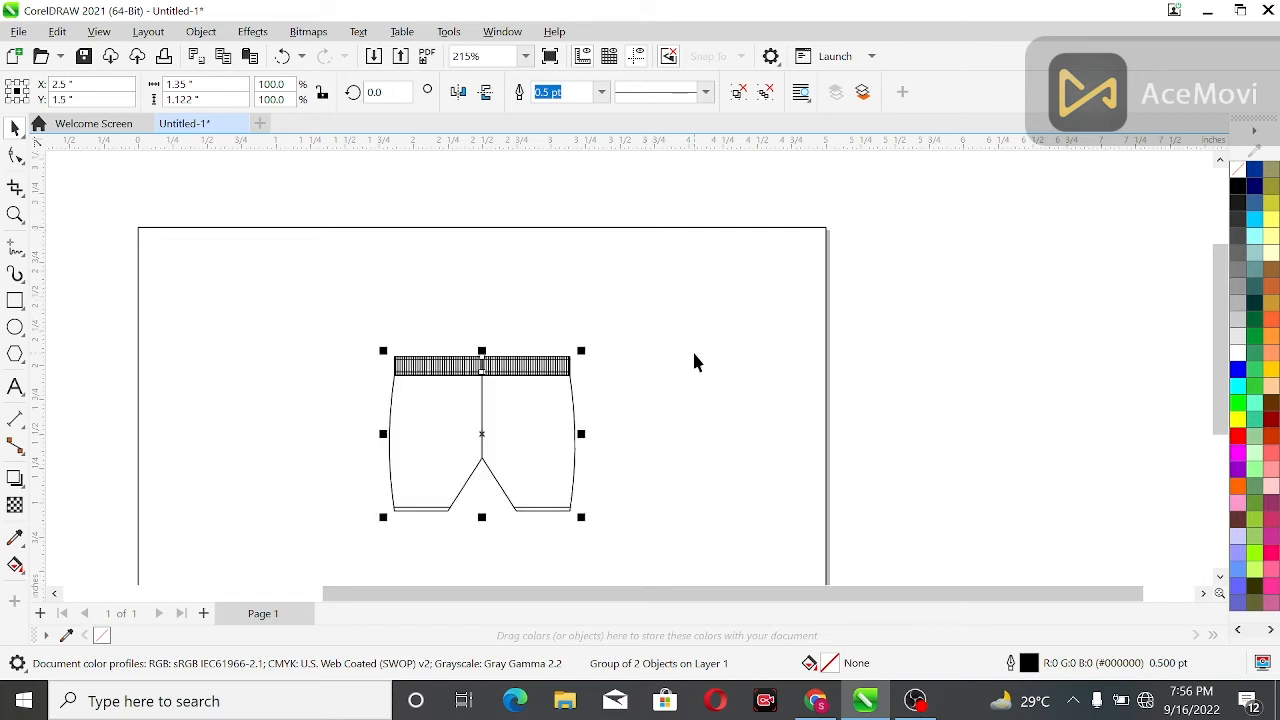
Draw an upright rectangle about 0.051 in wide and 0.339 in tall below the waistband, near the left leg's outer edge
{"action": "key", "text": "shift+F4"}
{"action": "left_click", "coordinate": [485, 347]}
{"action": "left_click", "coordinate": [15, 214]}
{"action": "left_click_drag", "start_coordinate": [500, 266], "coordinate": [768, 468]}
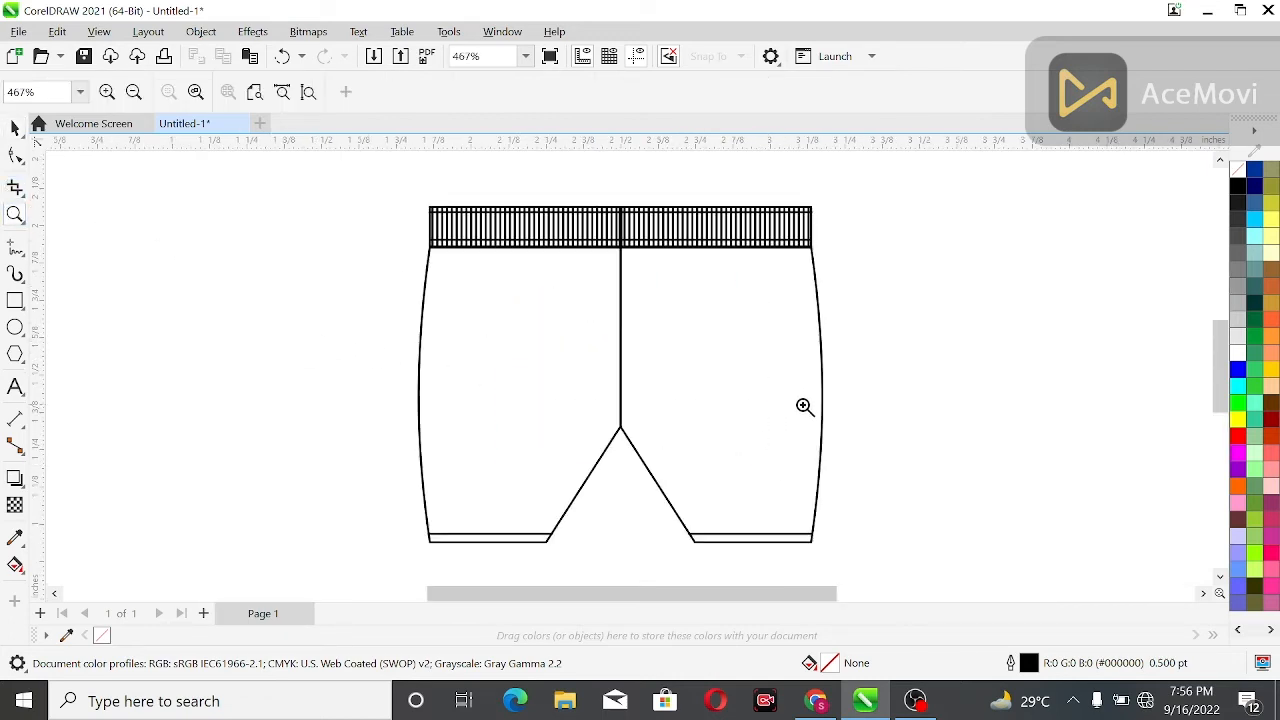
{"action": "left_click", "coordinate": [15, 300]}
{"action": "left_click_drag", "start_coordinate": [436, 258], "coordinate": [450, 356]}
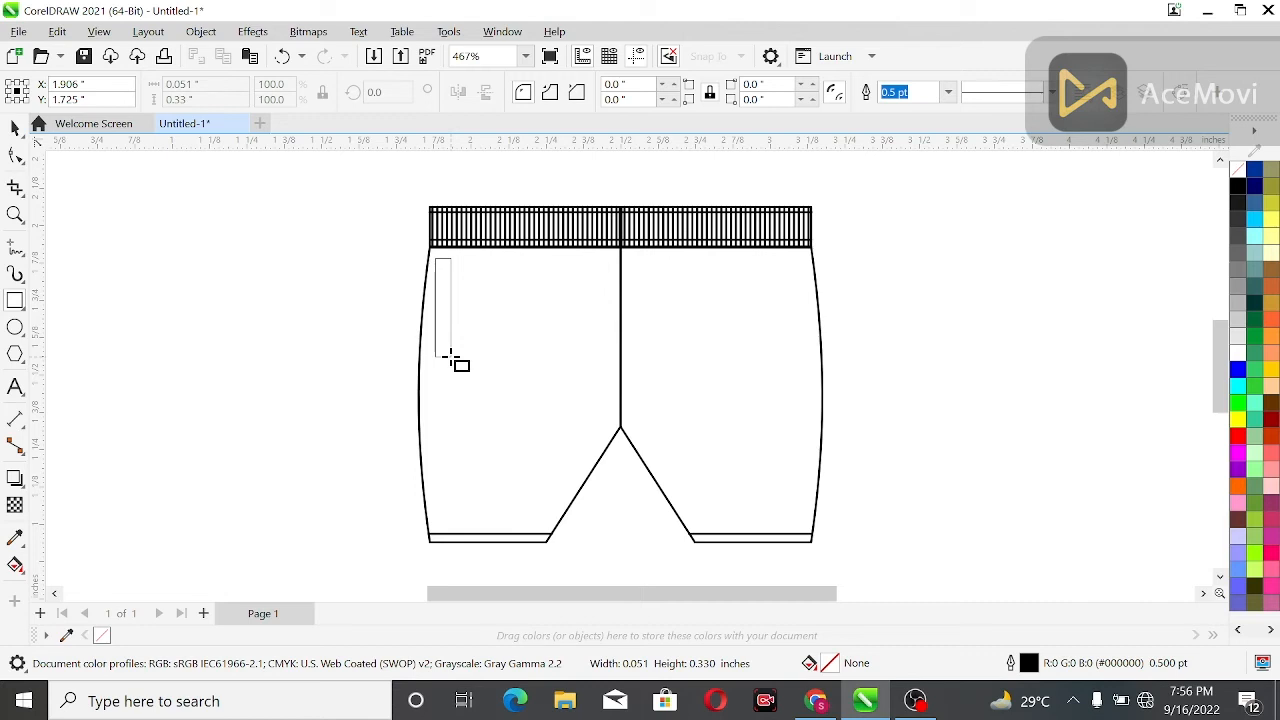
{"action": "left_click_drag", "start_coordinate": [451, 357], "coordinate": [450, 358]}
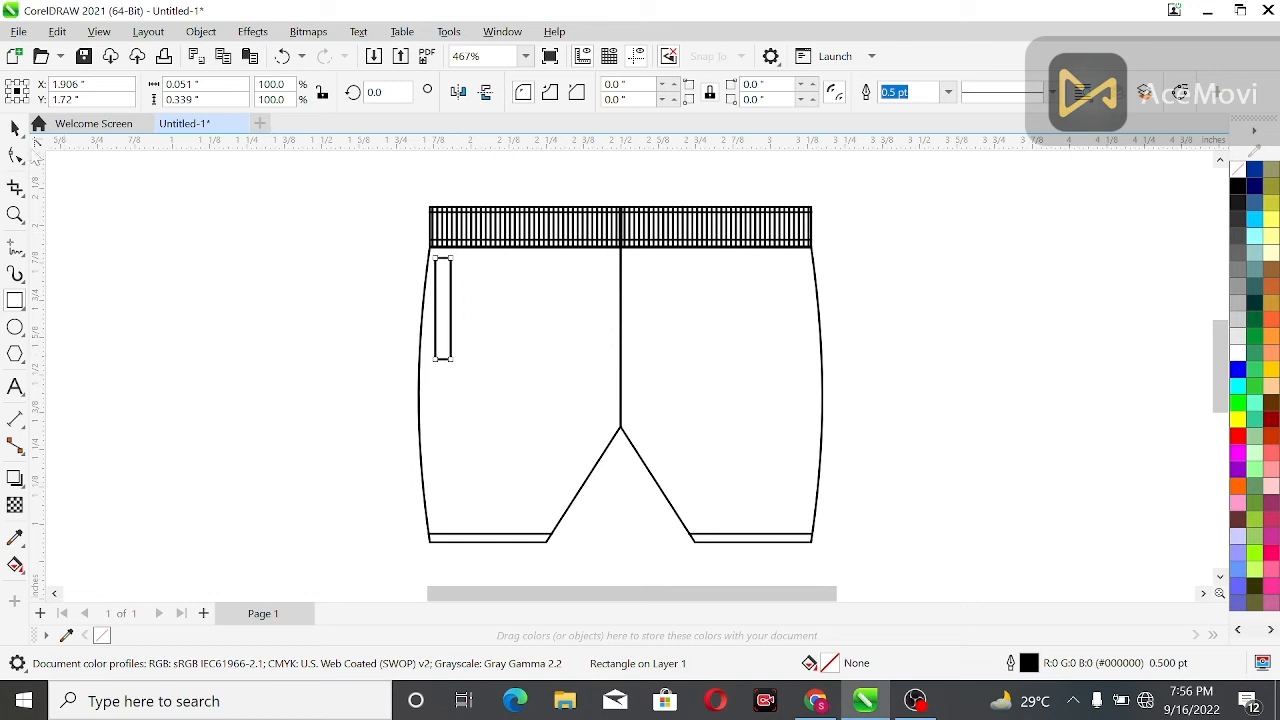
Narrow the small upright rectangle symmetrically to about 0.035 in wide
{"action": "left_click", "coordinate": [16, 136]}
{"action": "left_click", "coordinate": [430, 285]}
{"action": "left_click", "coordinate": [15, 128]}
{"action": "left_click", "coordinate": [446, 305]}
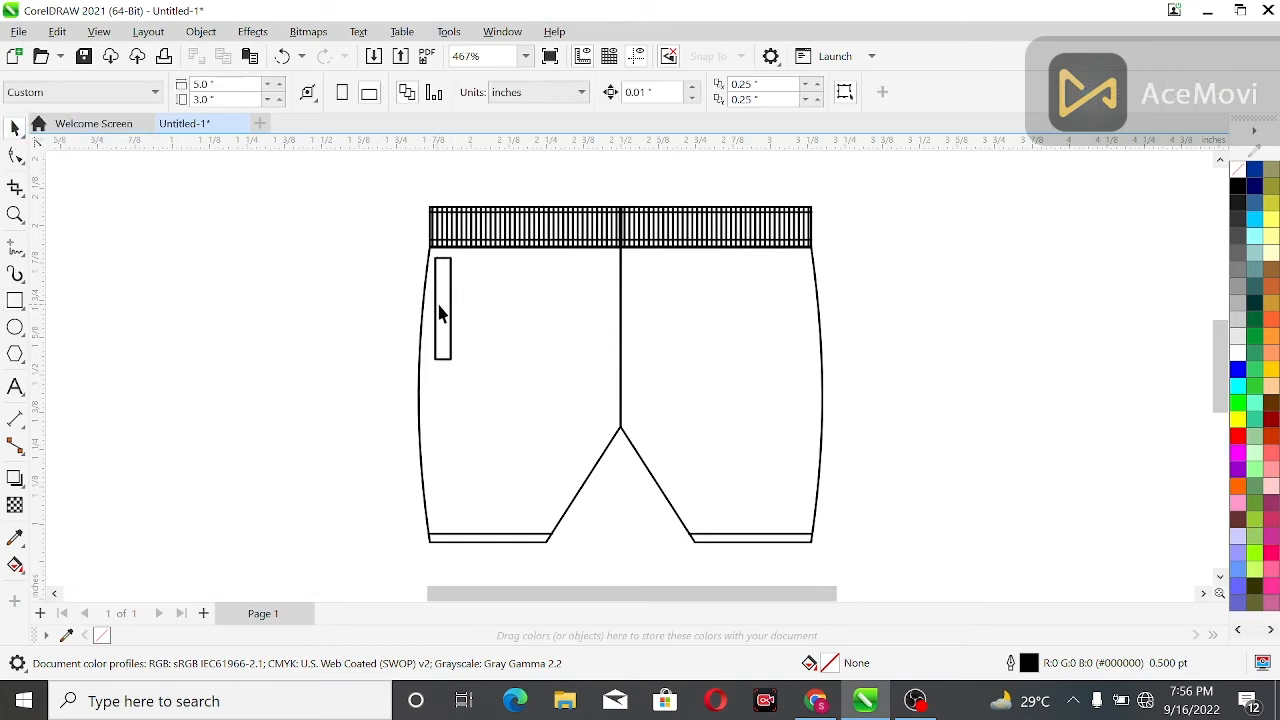
{"action": "scroll", "coordinate": [443, 291], "scroll_direction": "up", "scroll_amount": 2}
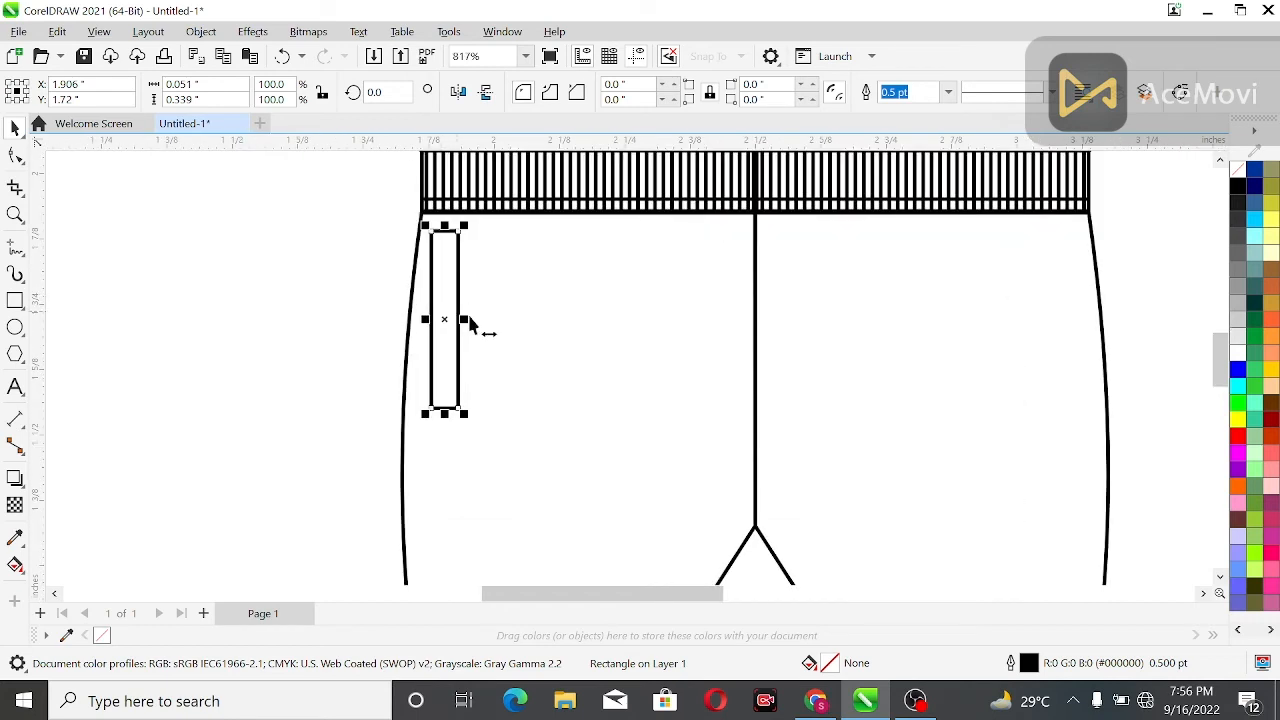
{"action": "left_click_drag", "start_coordinate": [464, 319], "coordinate": [460, 318]}
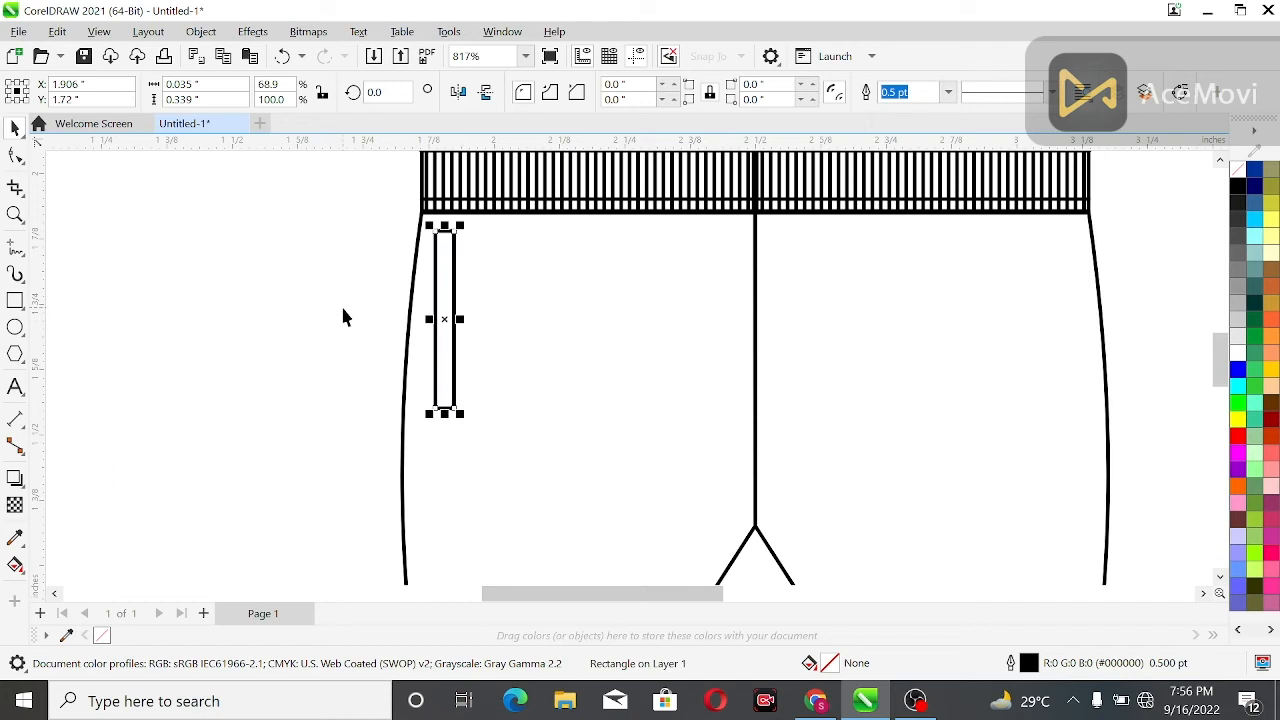
Skew the narrow rectangle horizontally so its lower end shifts right, making it about 0.078 in wide overall
{"action": "left_click", "coordinate": [343, 317]}
{"action": "left_click", "coordinate": [446, 310]}
{"action": "left_click", "coordinate": [444, 314]}
{"action": "left_click_drag", "start_coordinate": [447, 425], "coordinate": [453, 425]}
{"action": "left_click_drag", "start_coordinate": [449, 425], "coordinate": [470, 425]}
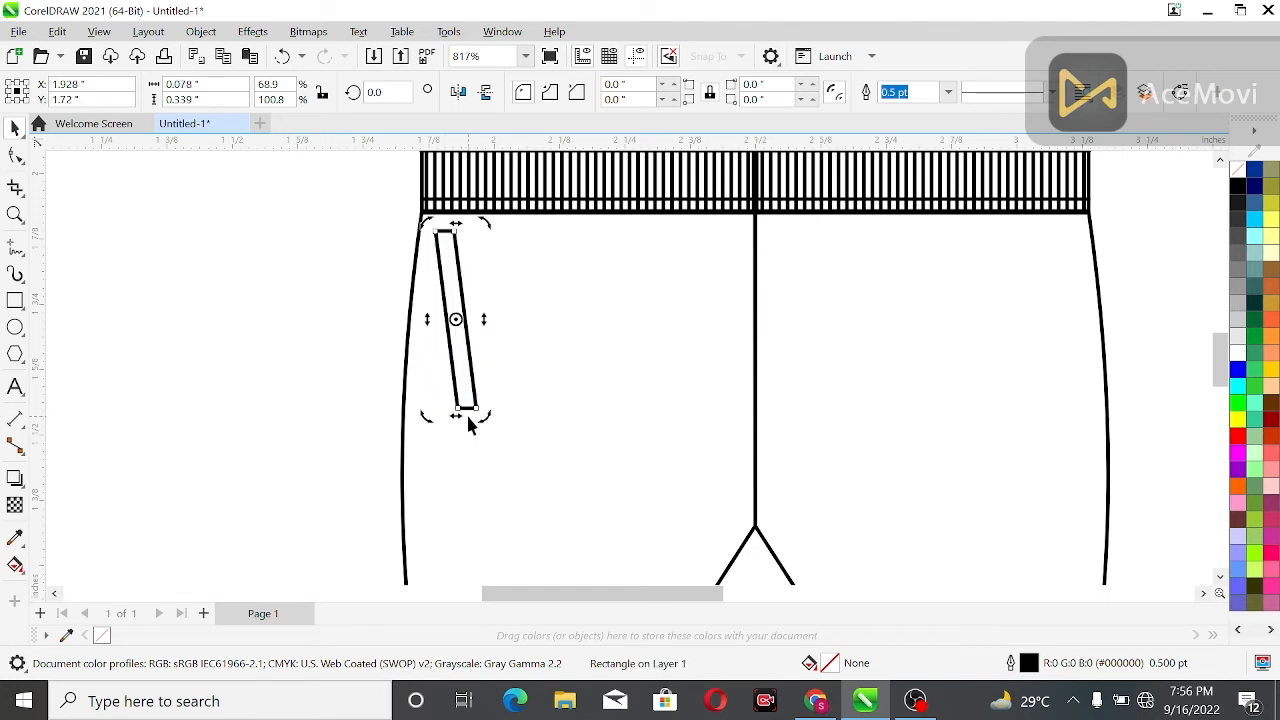
Duplicate the slanted pocket on the left leg in place and mirror the copy horizontally
{"action": "left_click", "coordinate": [194, 255]}
{"action": "left_click", "coordinate": [465, 343]}
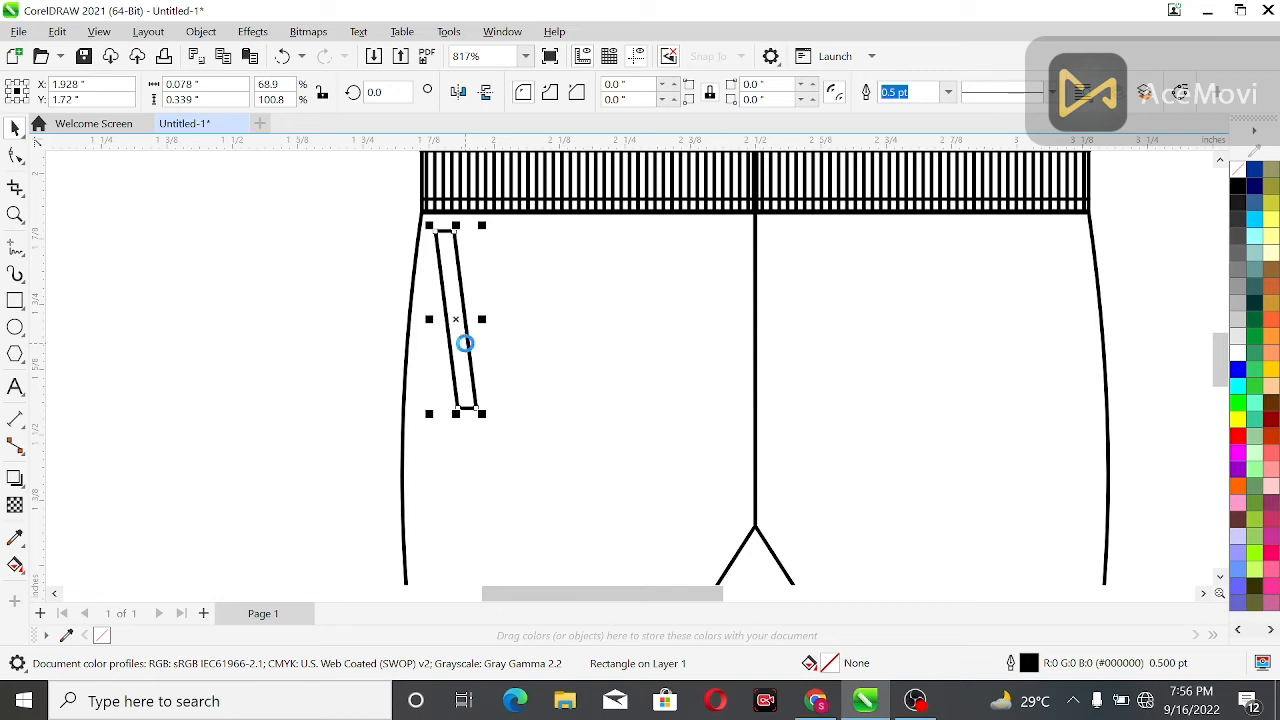
{"action": "left_click", "coordinate": [457, 92]}
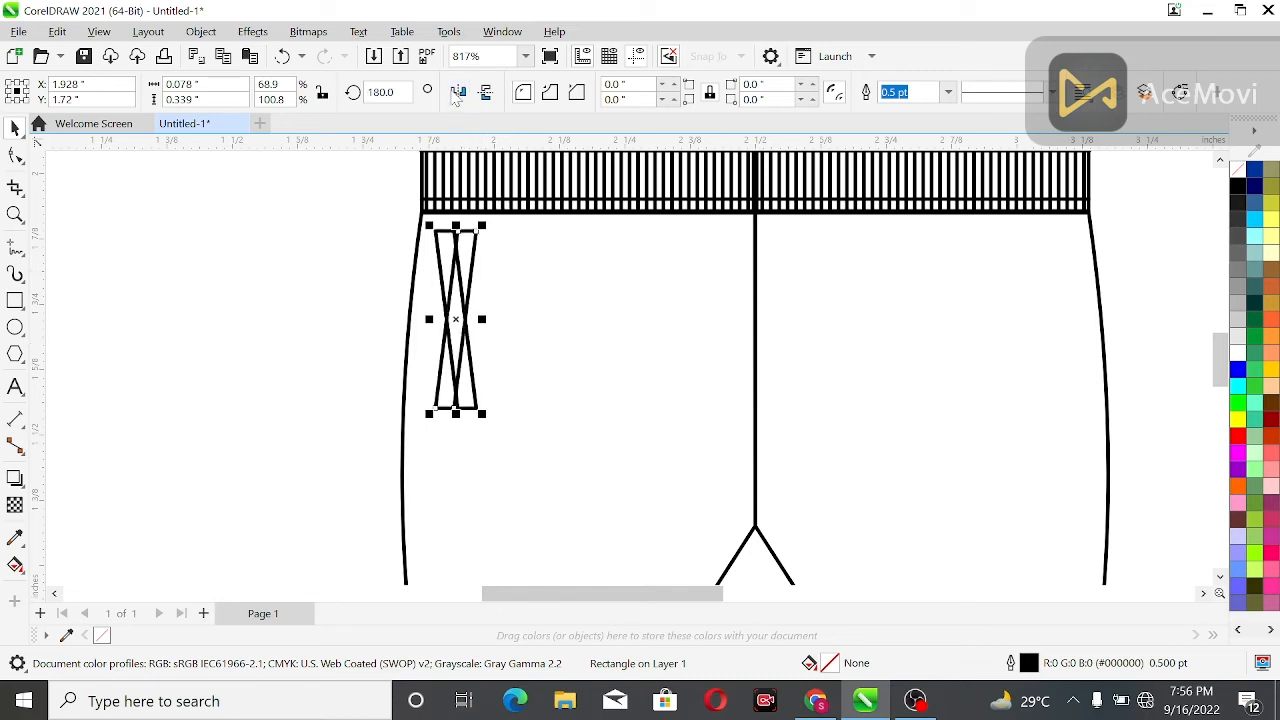
Move the mirrored pocket copy straight across to the right leg's outer edge, with its centre at X 3.068 in
{"action": "key", "text": "Right"}
{"action": "key", "text": "Right"}
{"action": "key", "text": "Right"}
{"action": "key", "text": "Right"}
{"action": "key", "text": "Right"}
{"action": "key", "text": "Right"}
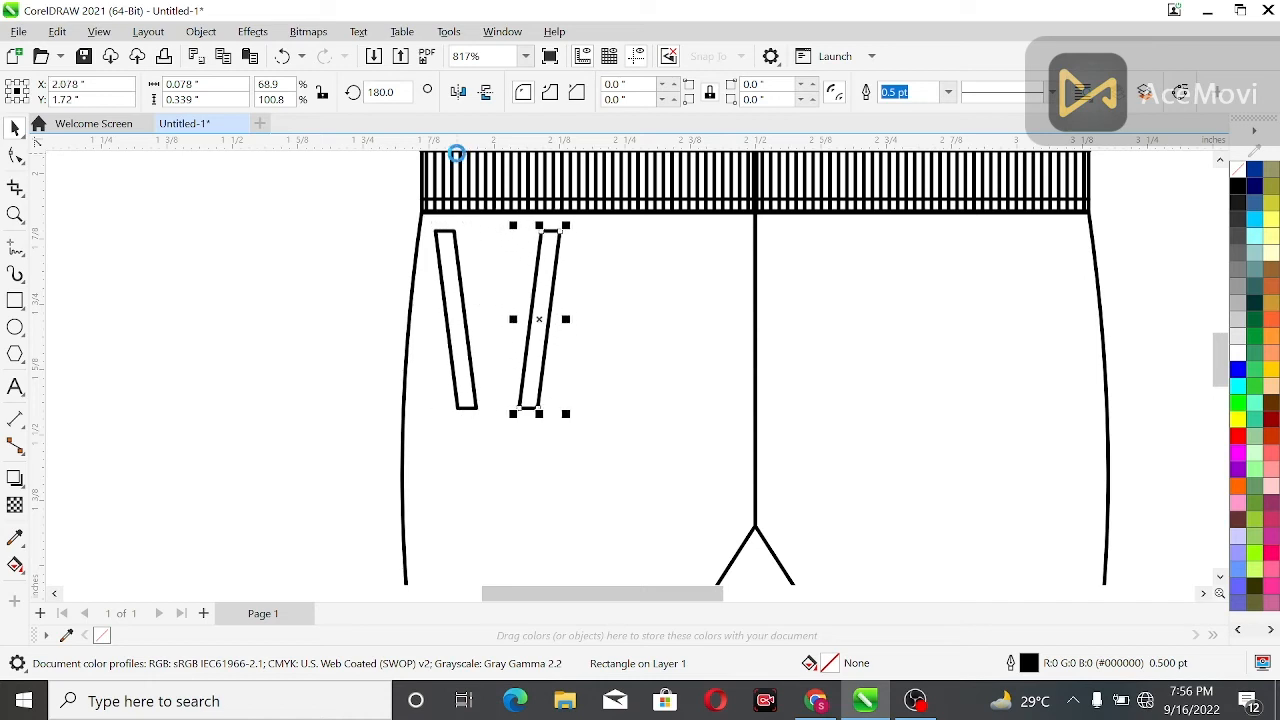
{"action": "key", "text": "Right"}
{"action": "key", "text": "Right"}
{"action": "key", "text": "Right"}
{"action": "key", "text": "Right"}
{"action": "key", "text": "Right"}
{"action": "key", "text": "Right"}
{"action": "key", "text": "Right"}
{"action": "key", "text": "Right"}
{"action": "key", "text": "Right"}
{"action": "key", "text": "Right"}
{"action": "key", "text": "Right"}
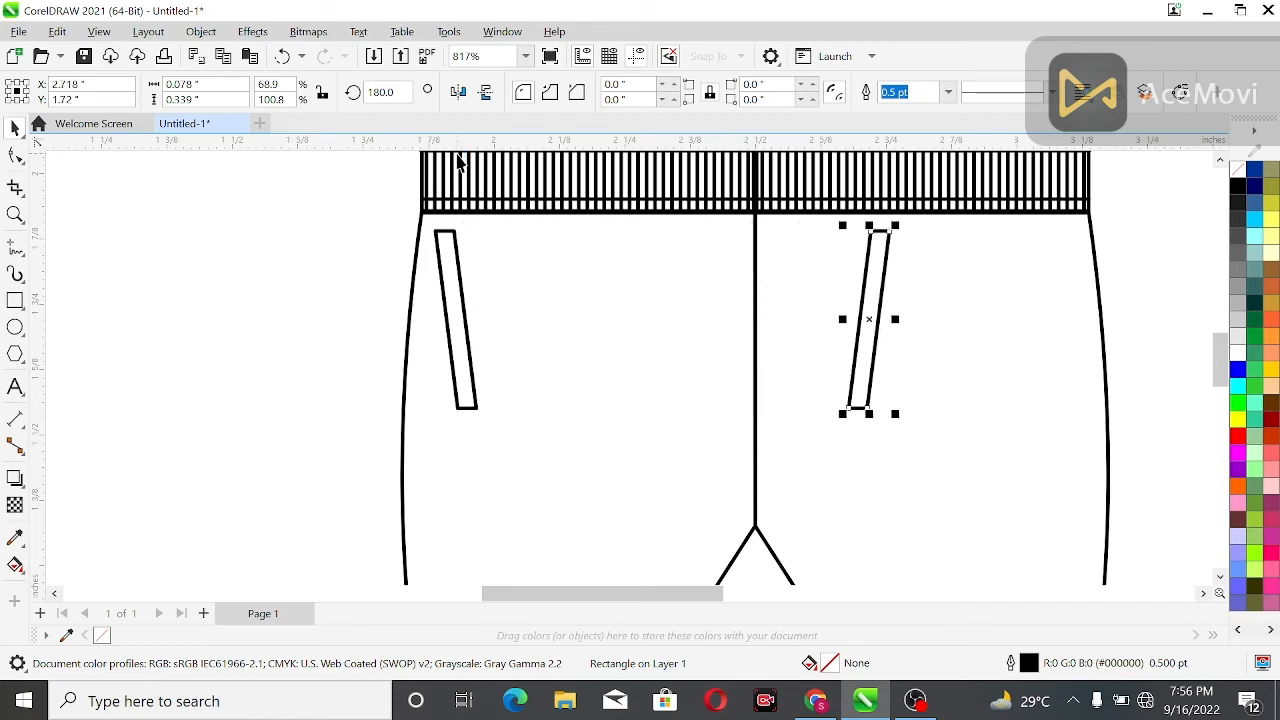
{"action": "key", "text": "Right"}
{"action": "key", "text": "Right"}
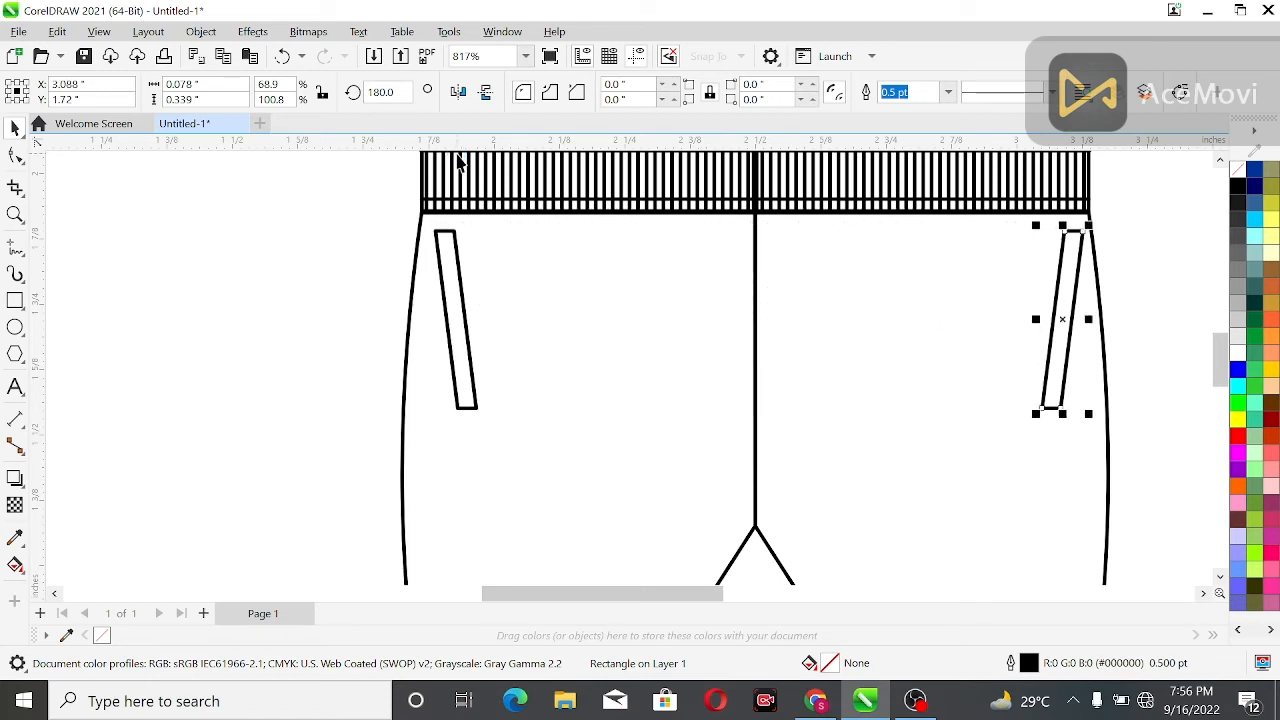
{"action": "key", "text": "Left"}
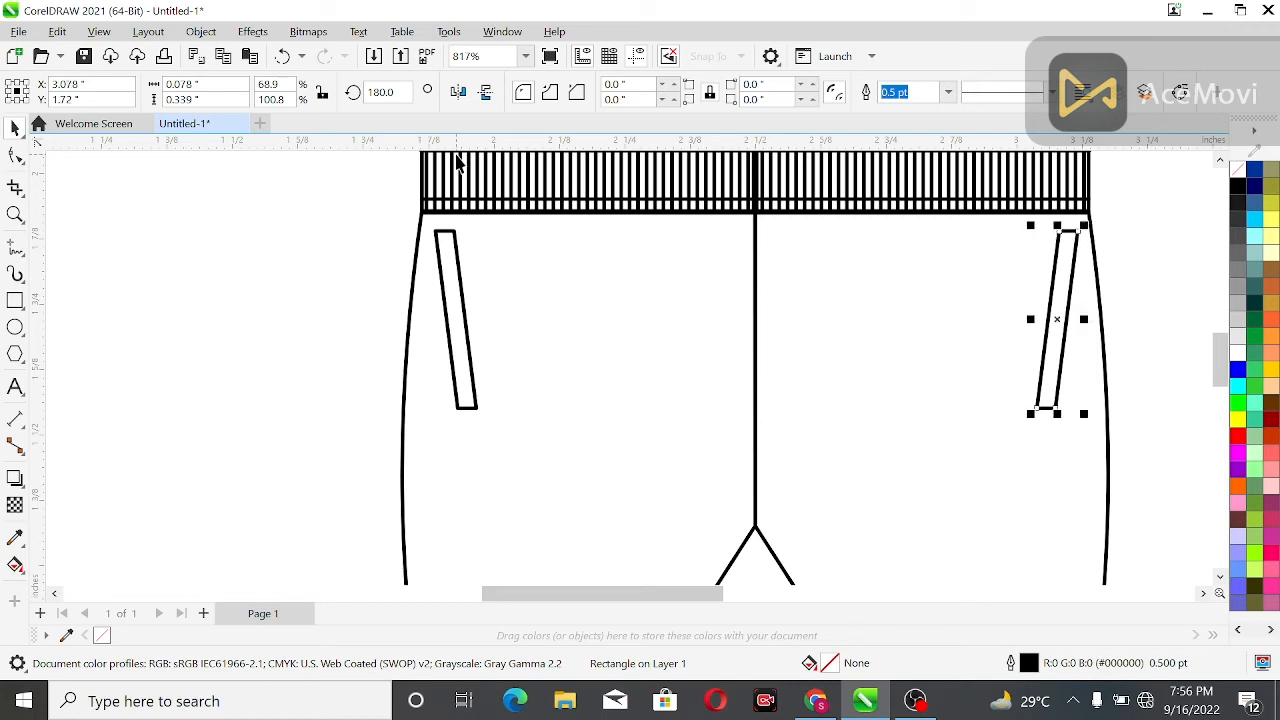
{"action": "left_click", "coordinate": [317, 295]}
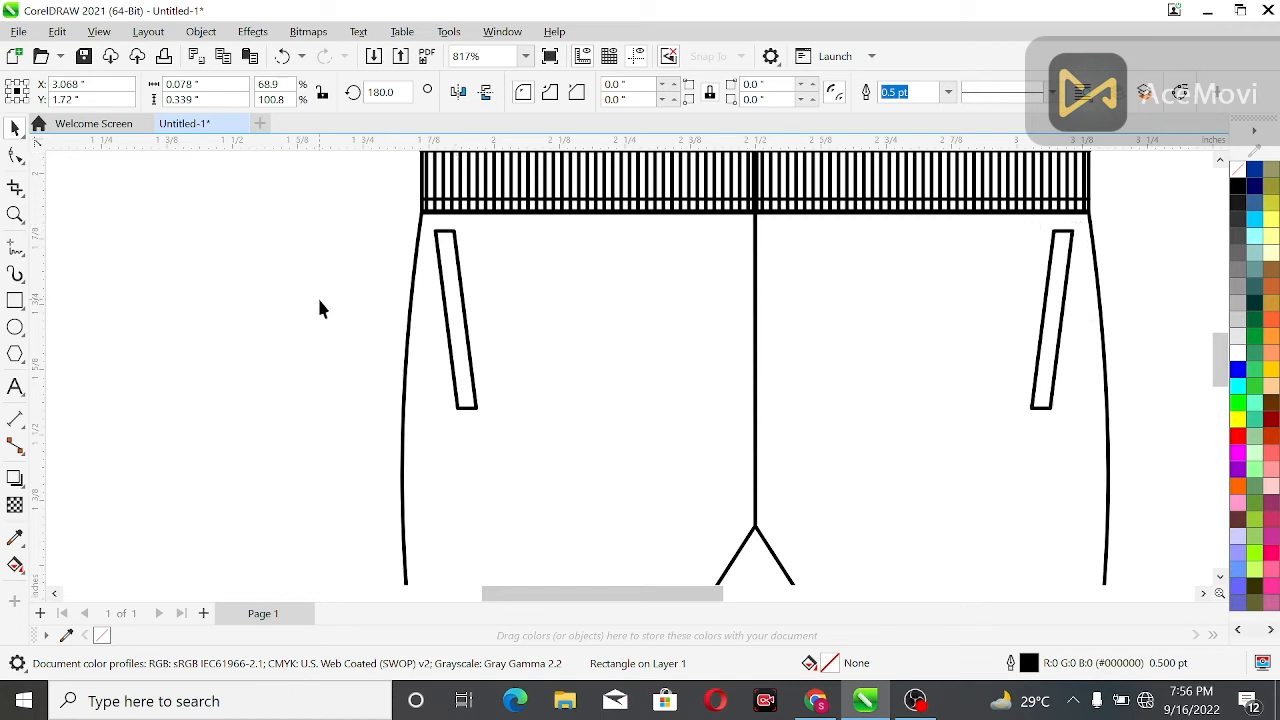
Flip the left pocket horizontally in place, and undo the flip
{"action": "scroll", "coordinate": [319, 305], "scroll_direction": "down", "scroll_amount": 3}
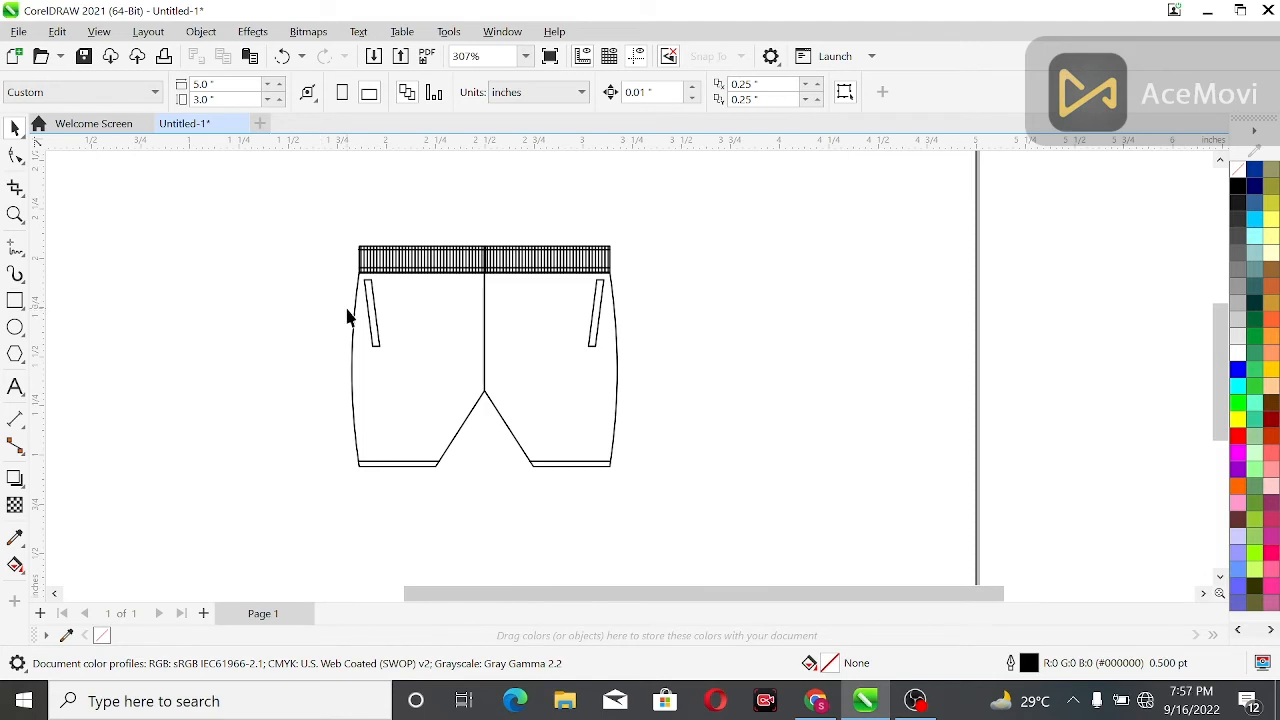
{"action": "left_click", "coordinate": [376, 347]}
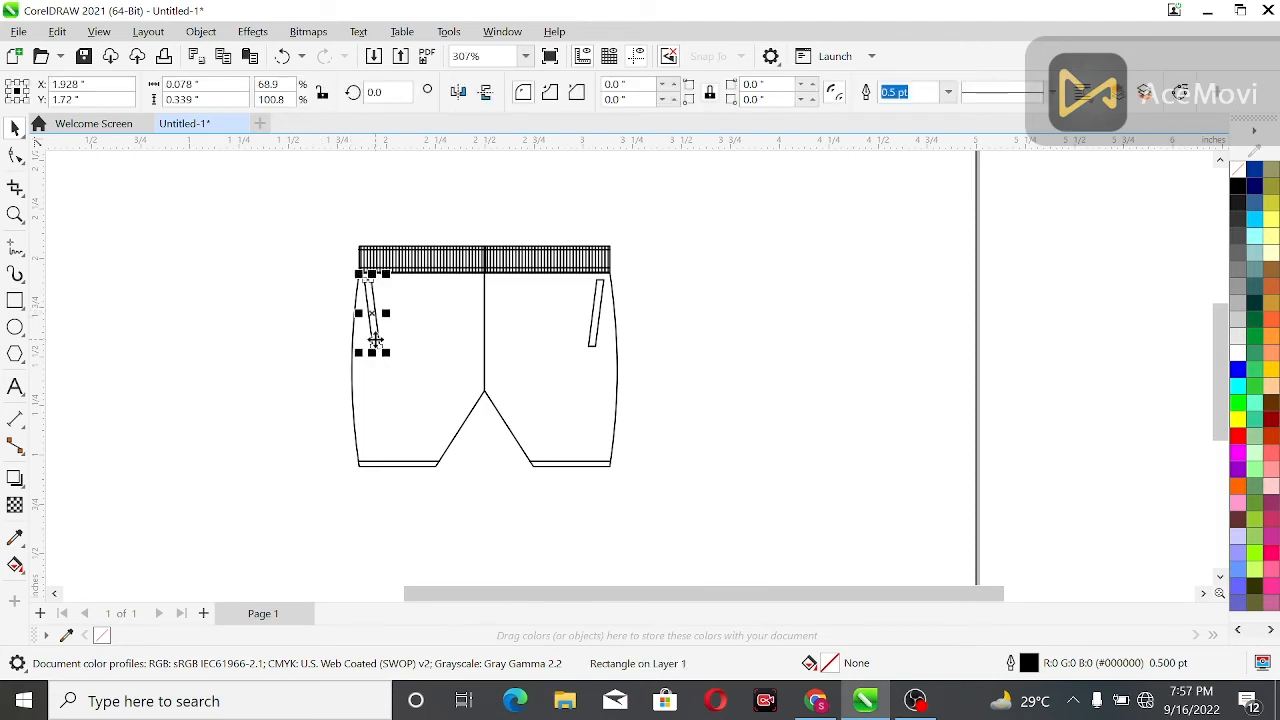
{"action": "left_click", "coordinate": [457, 94]}
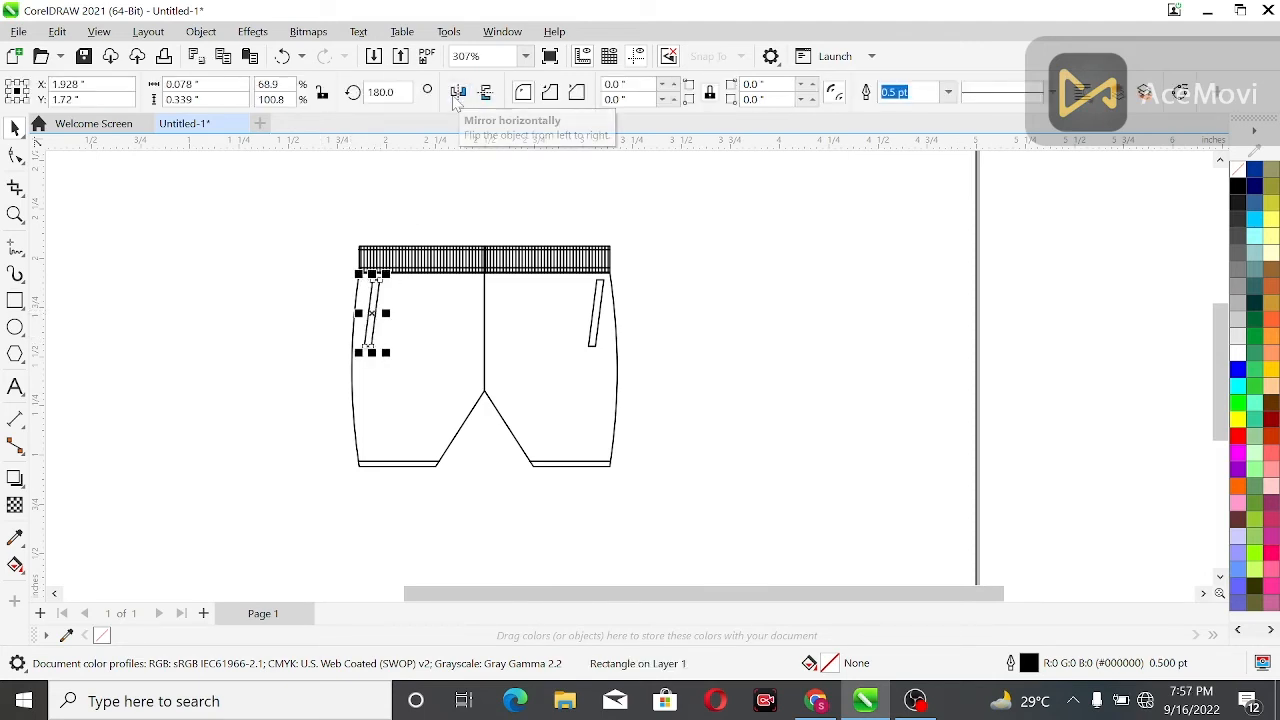
{"action": "key", "text": "ctrl+z"}
{"action": "left_click", "coordinate": [213, 267]}
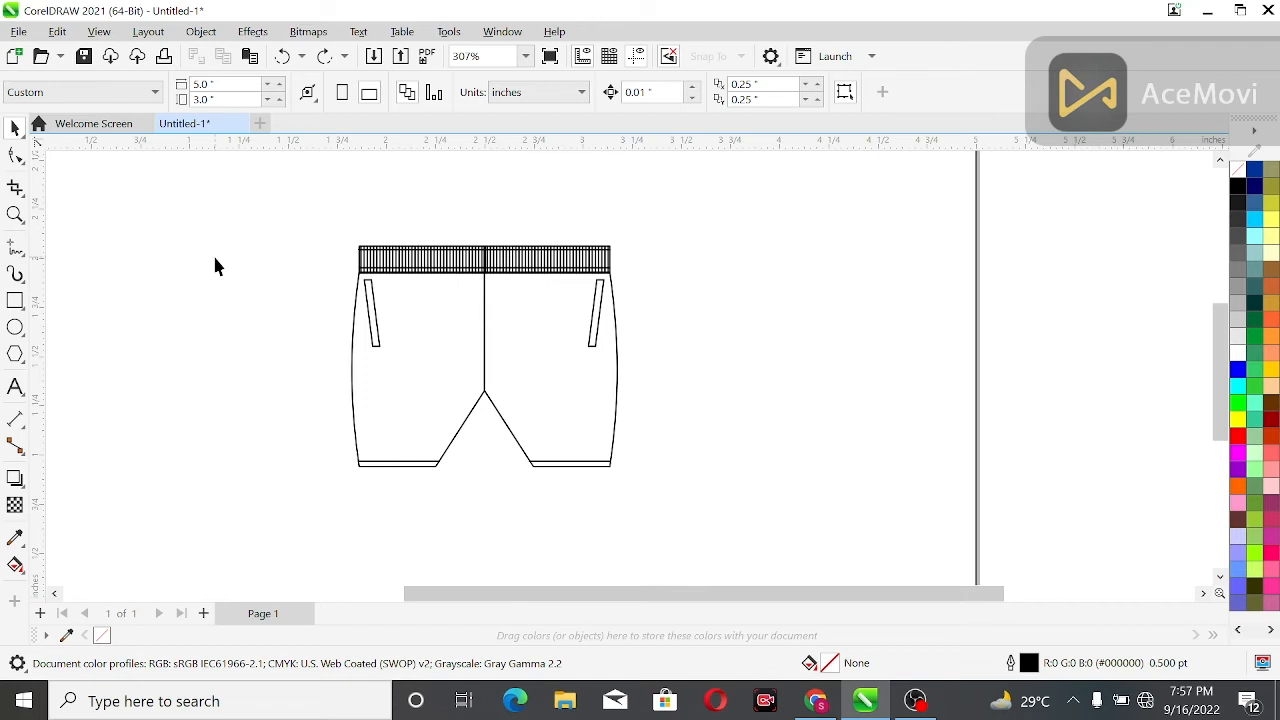
Draw a small ellipse about 0.05 in wide and 0.033 in tall on the waistband, just left of the centre seam
{"action": "scroll", "coordinate": [423, 257], "scroll_direction": "up", "scroll_amount": 3}
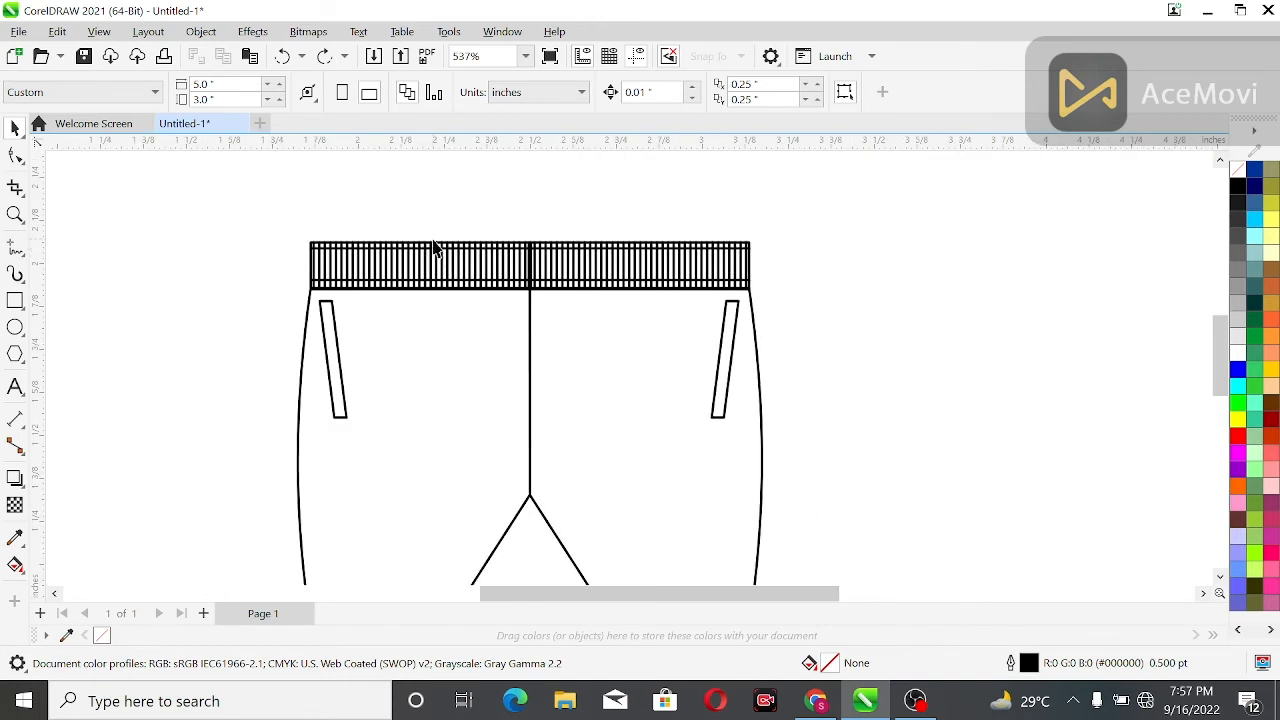
{"action": "left_click", "coordinate": [15, 328]}
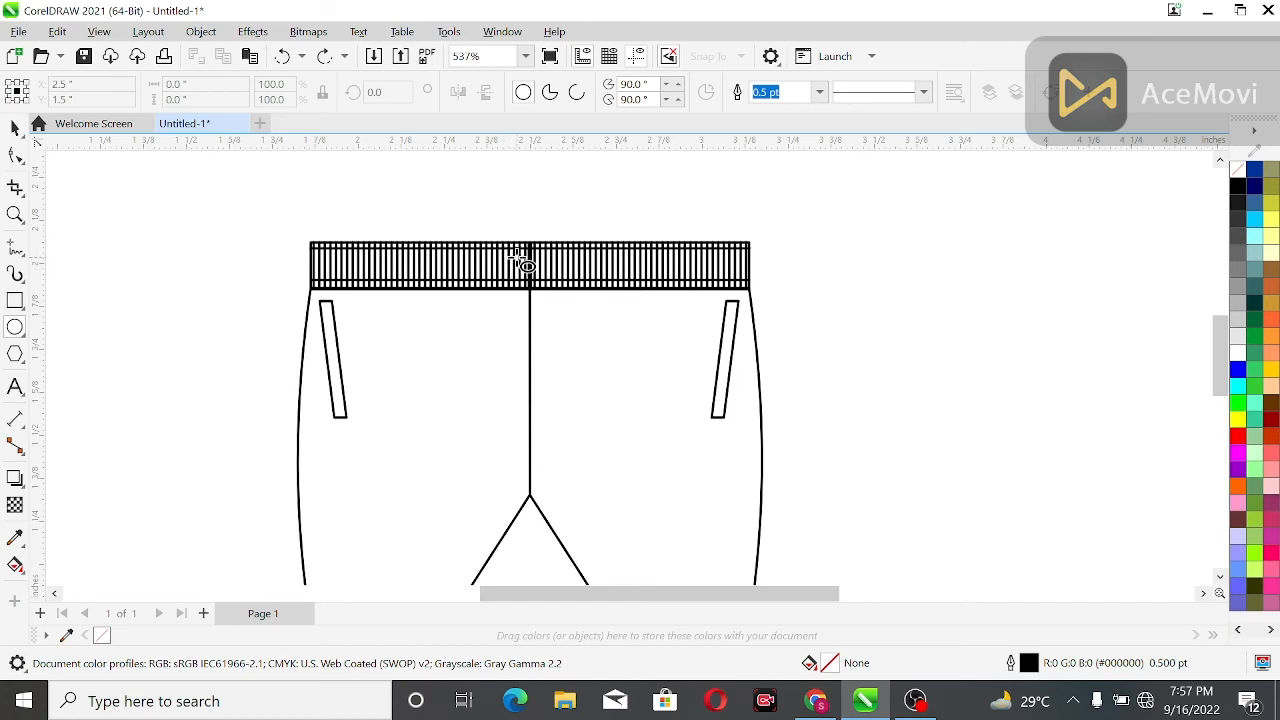
{"action": "left_click_drag", "start_coordinate": [505, 255], "coordinate": [528, 271]}
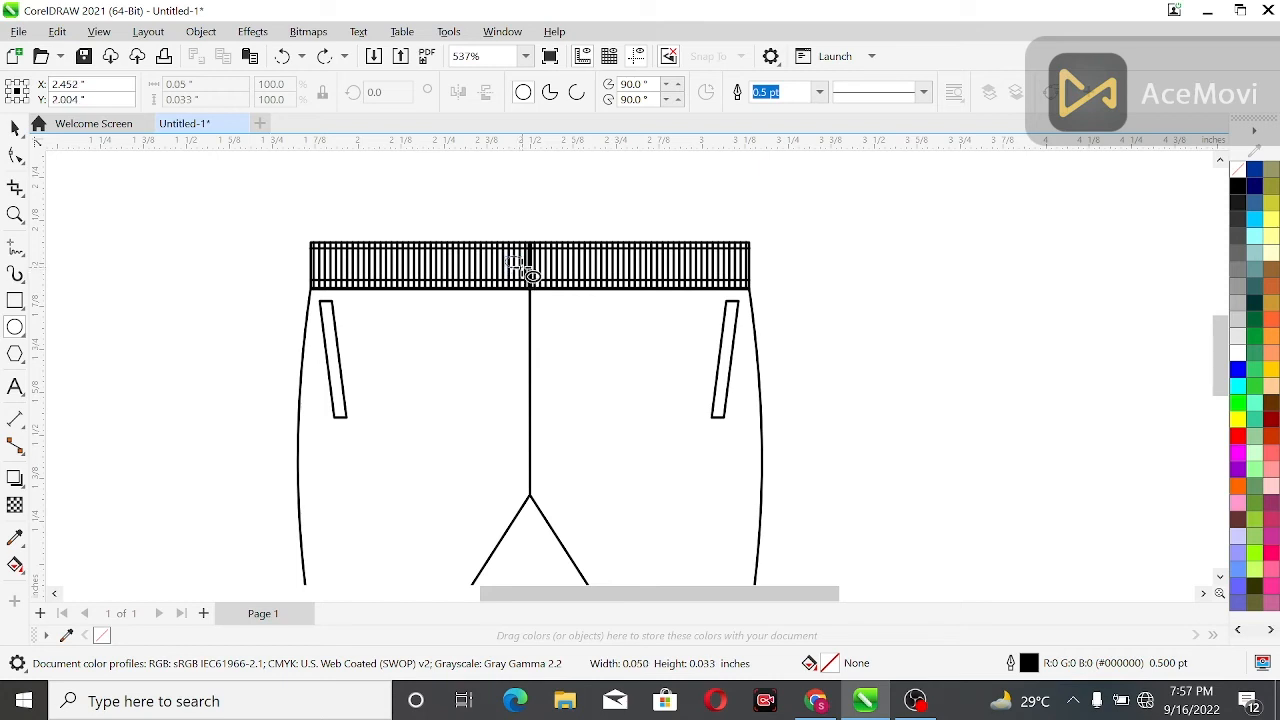
{"action": "left_click_drag", "start_coordinate": [530, 275], "coordinate": [530, 274]}
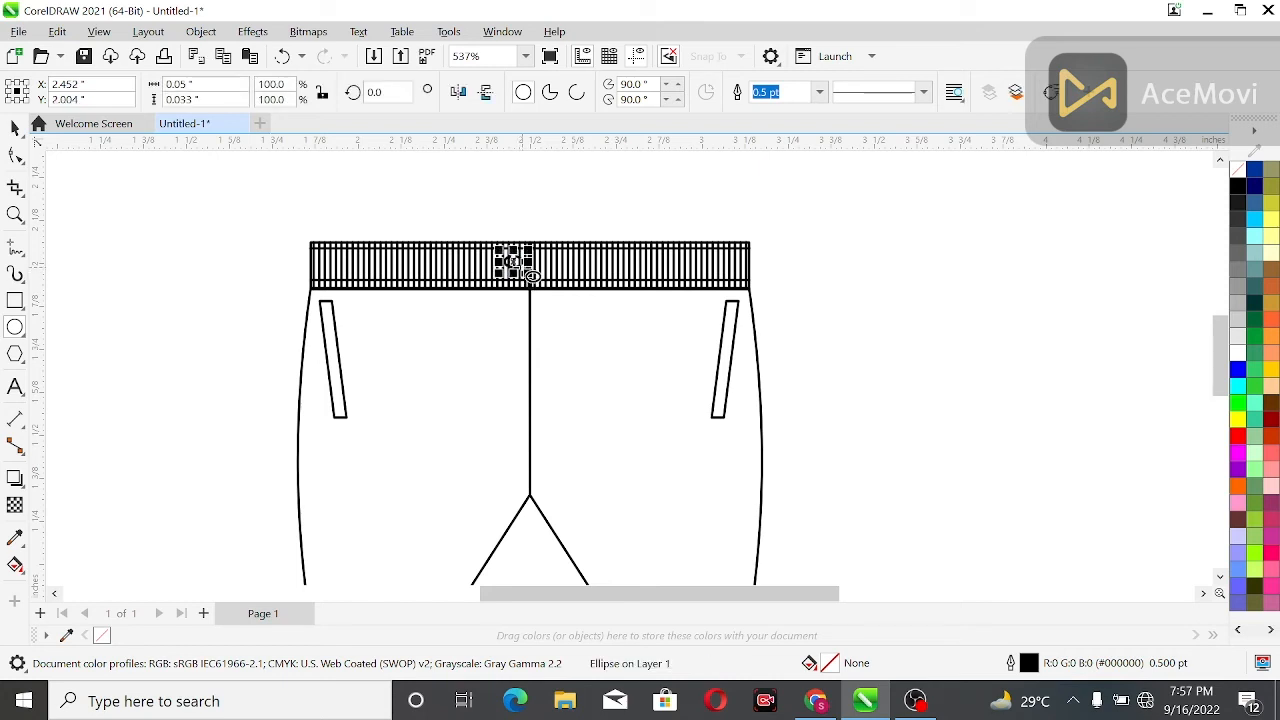
Draw a straight vertical line about 0.351 in long from the waistband ellipse down beside the centre seam
{"action": "left_click", "coordinate": [15, 250]}
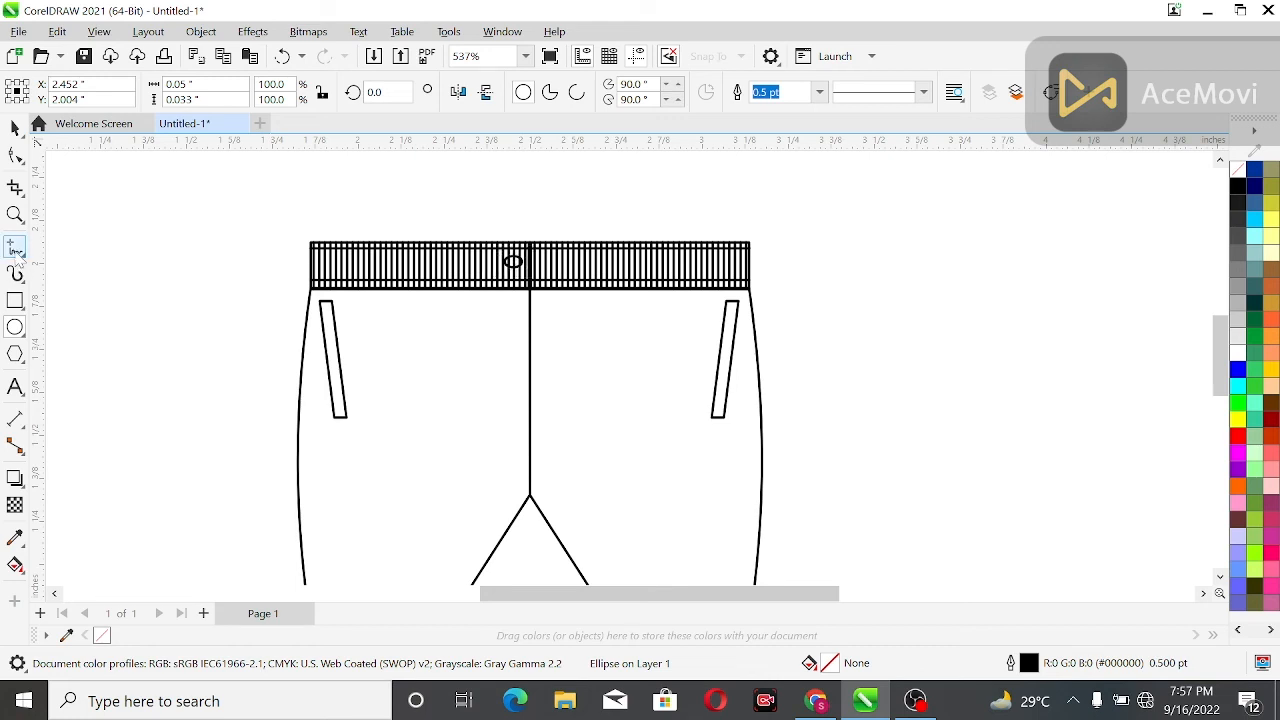
{"action": "left_click", "coordinate": [511, 264]}
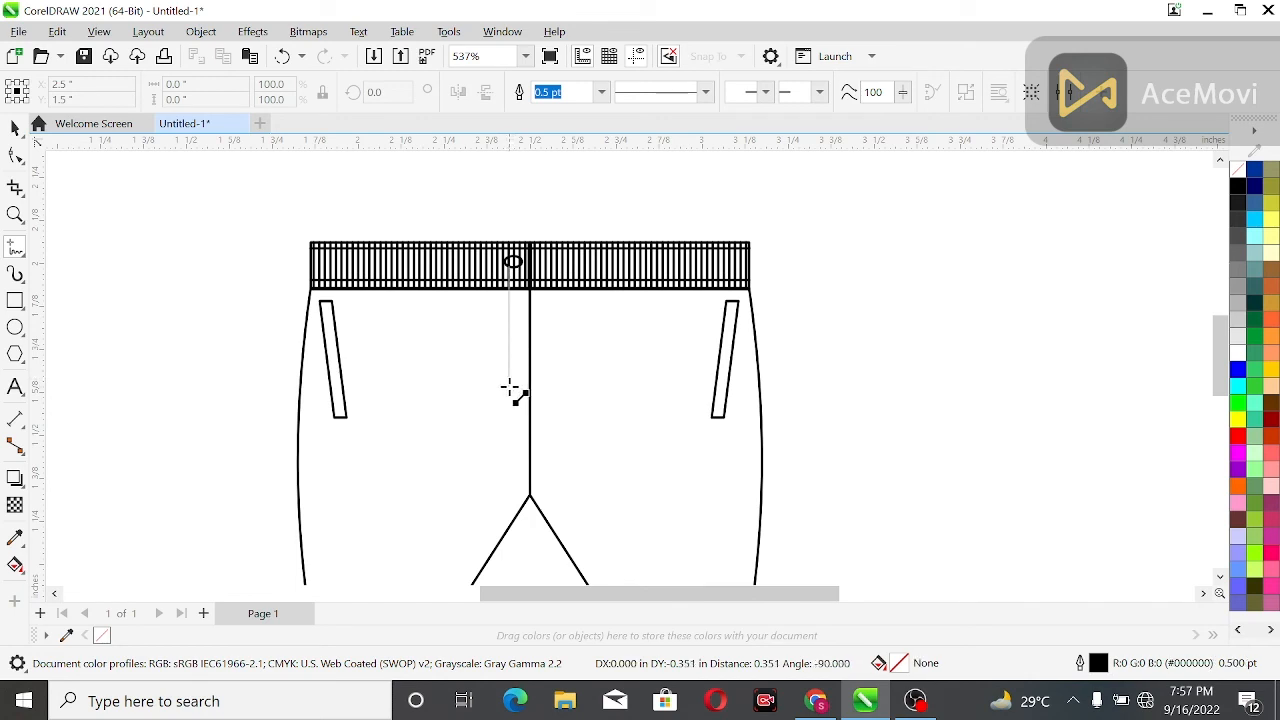
{"action": "left_click", "coordinate": [509, 391]}
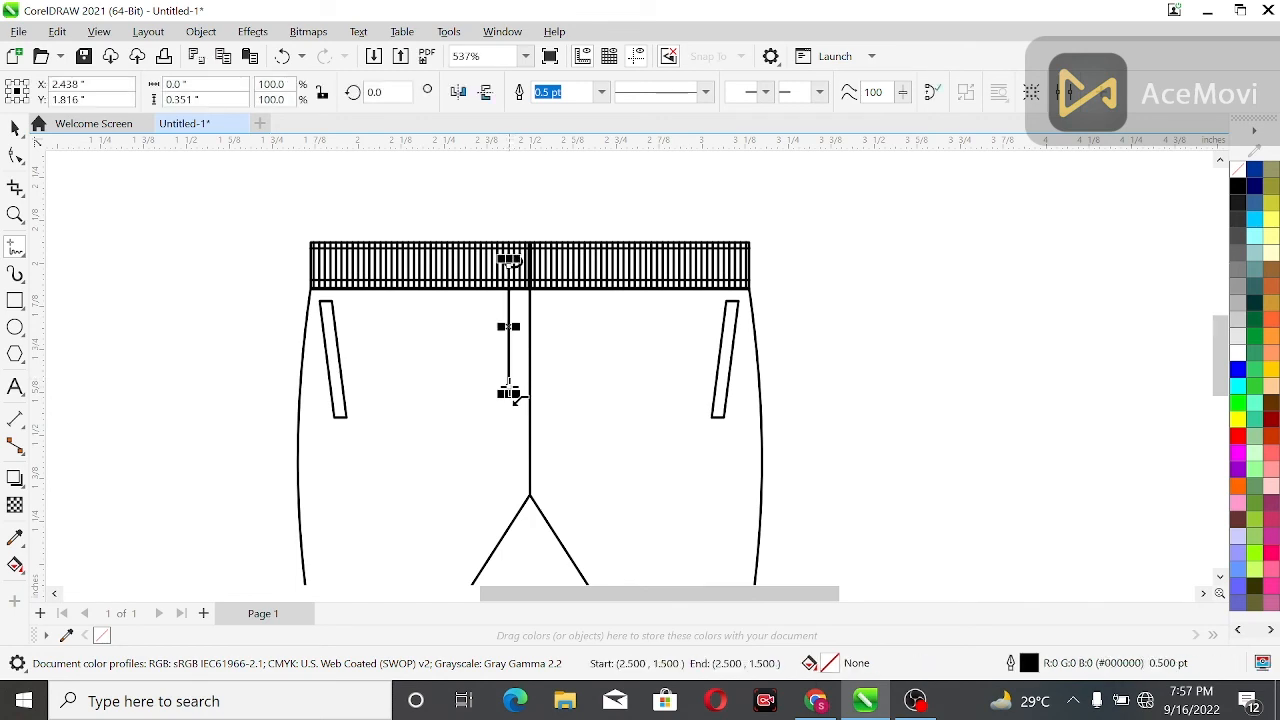
{"action": "left_click", "coordinate": [86, 192]}
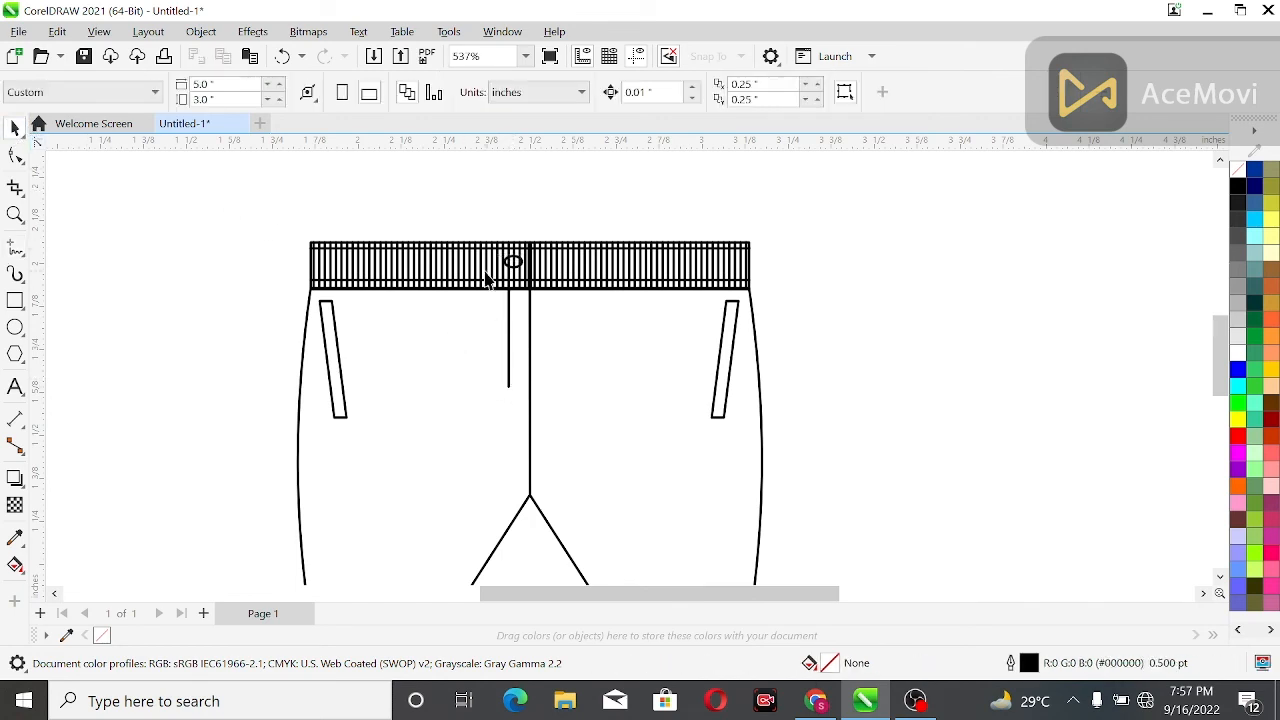
Set the outline width of the vertical drawstring line to 1.0 pt
{"action": "left_click", "coordinate": [15, 215]}
{"action": "left_click_drag", "start_coordinate": [428, 216], "coordinate": [621, 425]}
{"action": "left_click", "coordinate": [15, 127]}
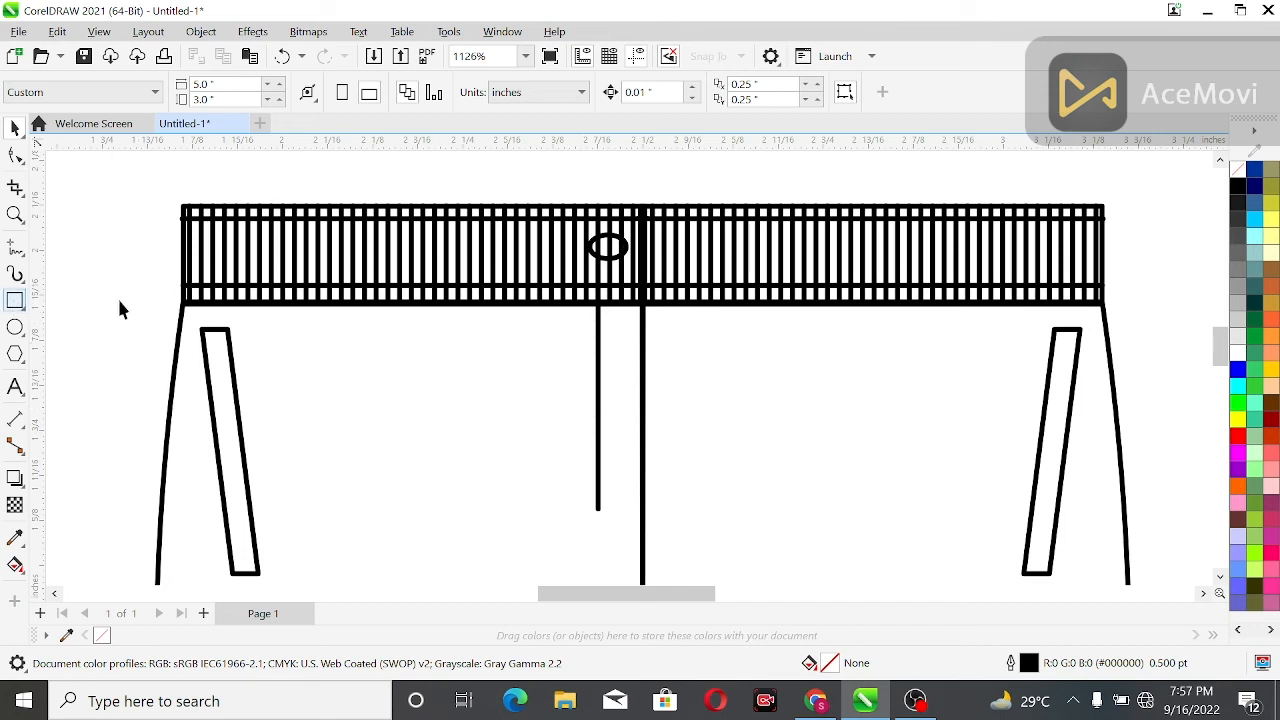
{"action": "left_click", "coordinate": [598, 503]}
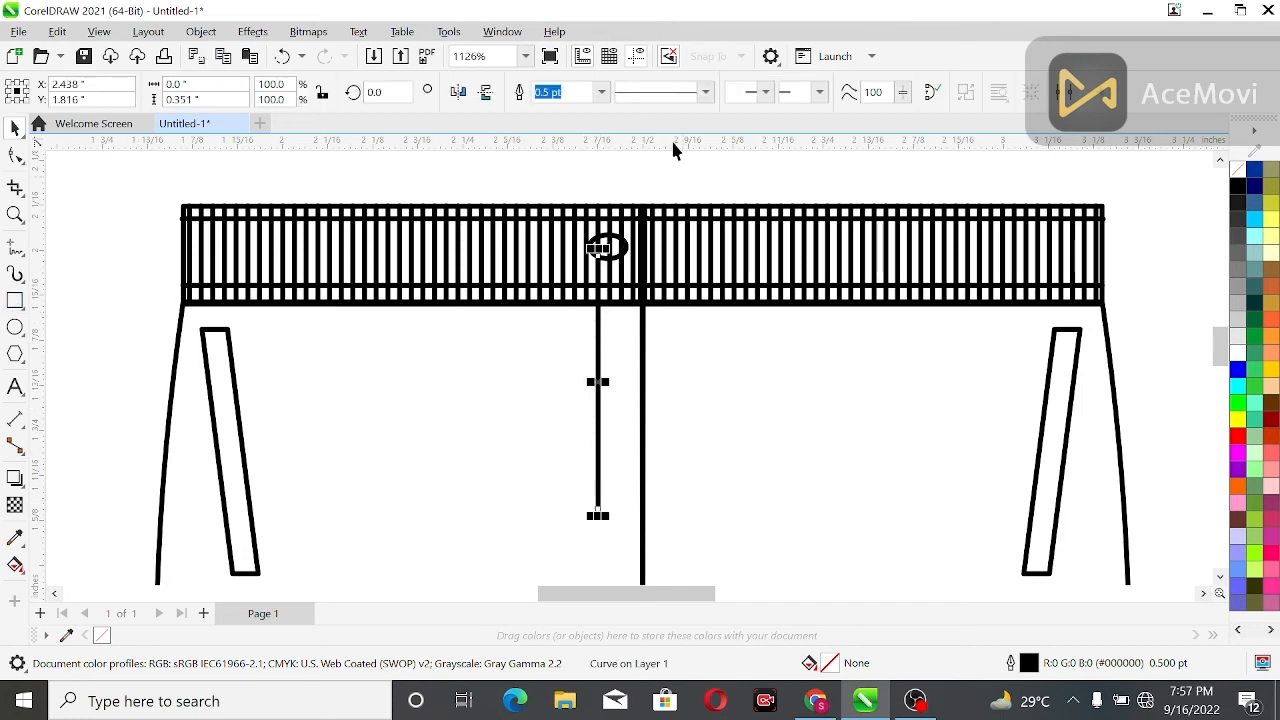
{"action": "left_click", "coordinate": [601, 92]}
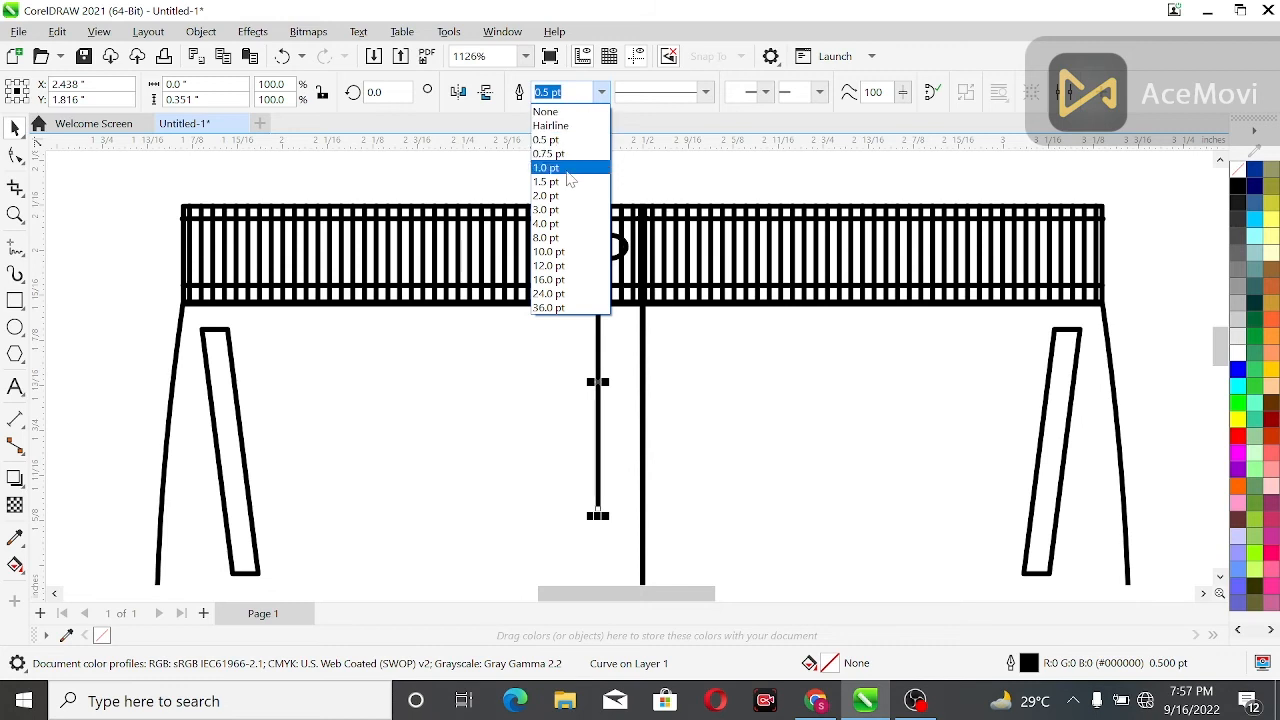
{"action": "left_click", "coordinate": [548, 167]}
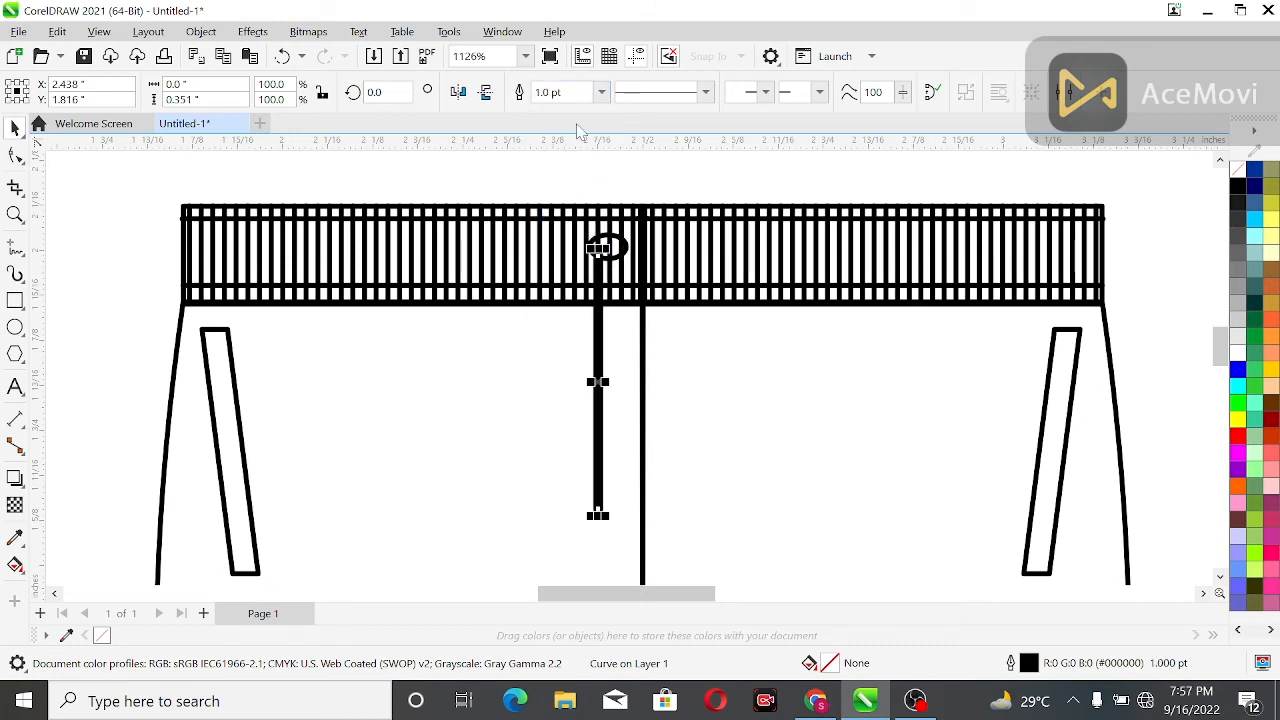
Convert the drawstring line to a curve and bend it into a gentle S, upper part left and lower part right
{"action": "left_click", "coordinate": [15, 155]}
{"action": "left_click", "coordinate": [597, 452]}
{"action": "left_click", "coordinate": [280, 93]}
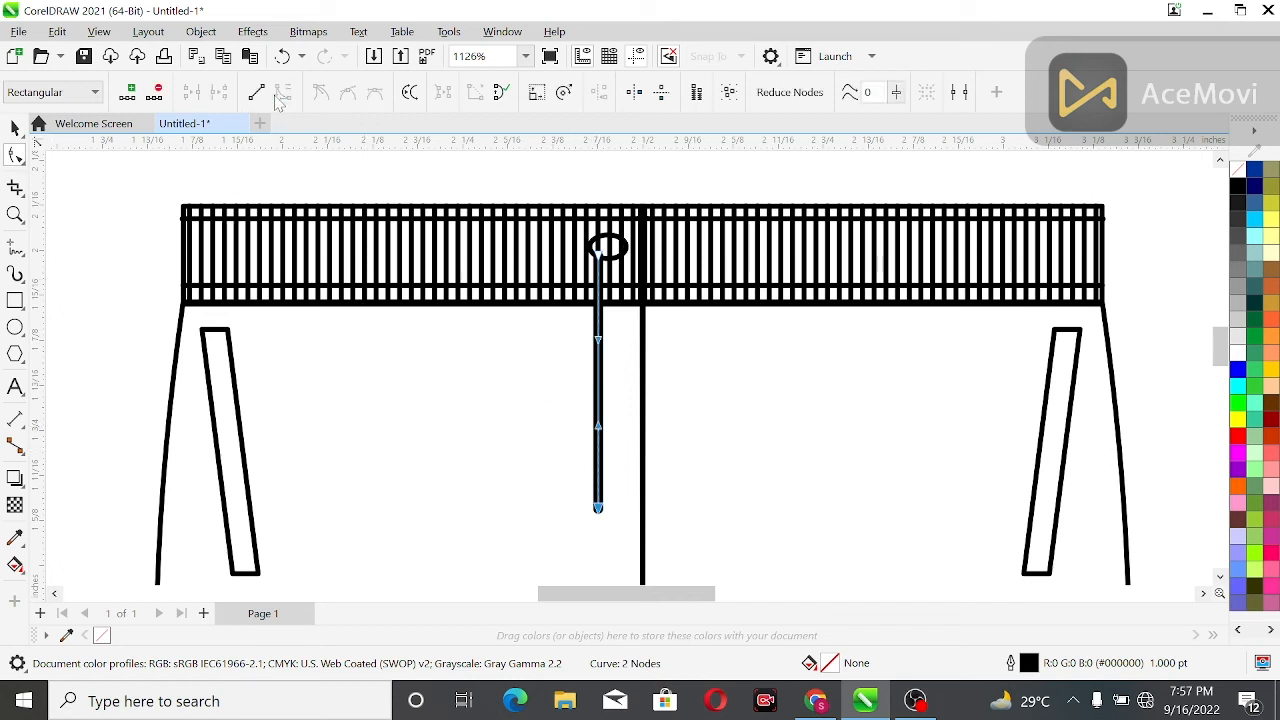
{"action": "left_click_drag", "start_coordinate": [598, 343], "coordinate": [578, 348]}
{"action": "left_click_drag", "start_coordinate": [597, 432], "coordinate": [627, 430]}
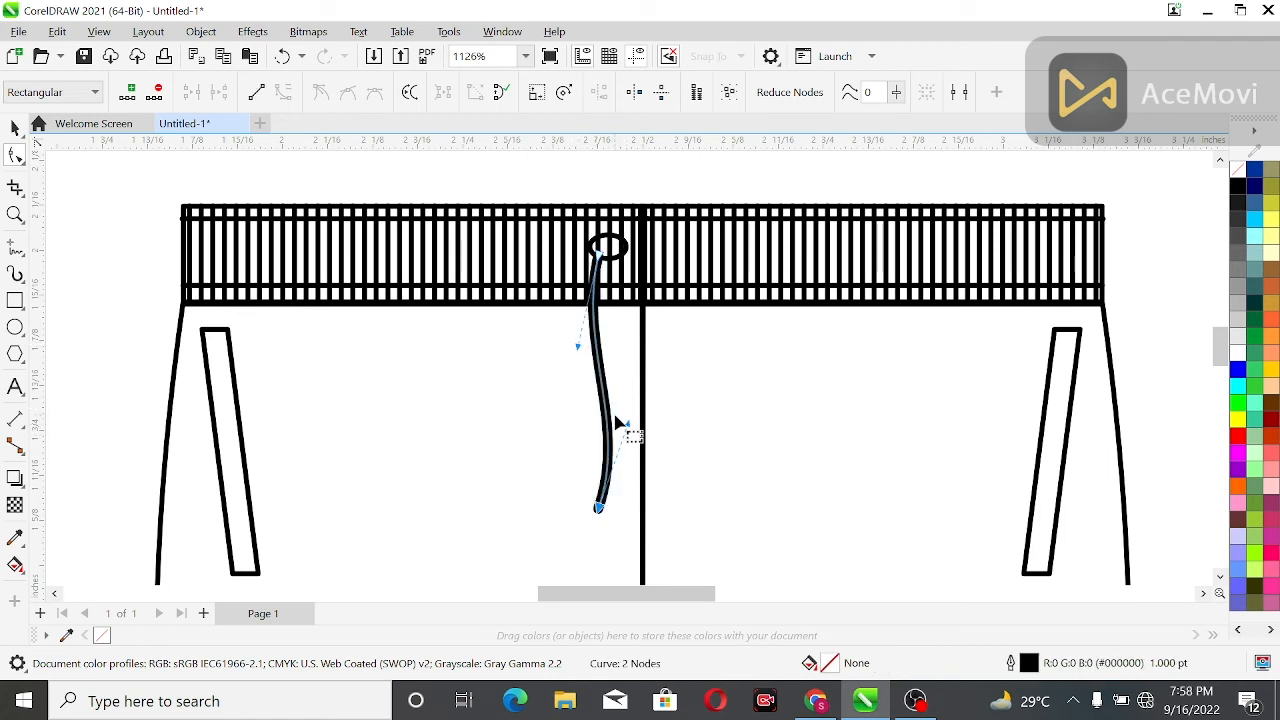
{"action": "left_click", "coordinate": [119, 188]}
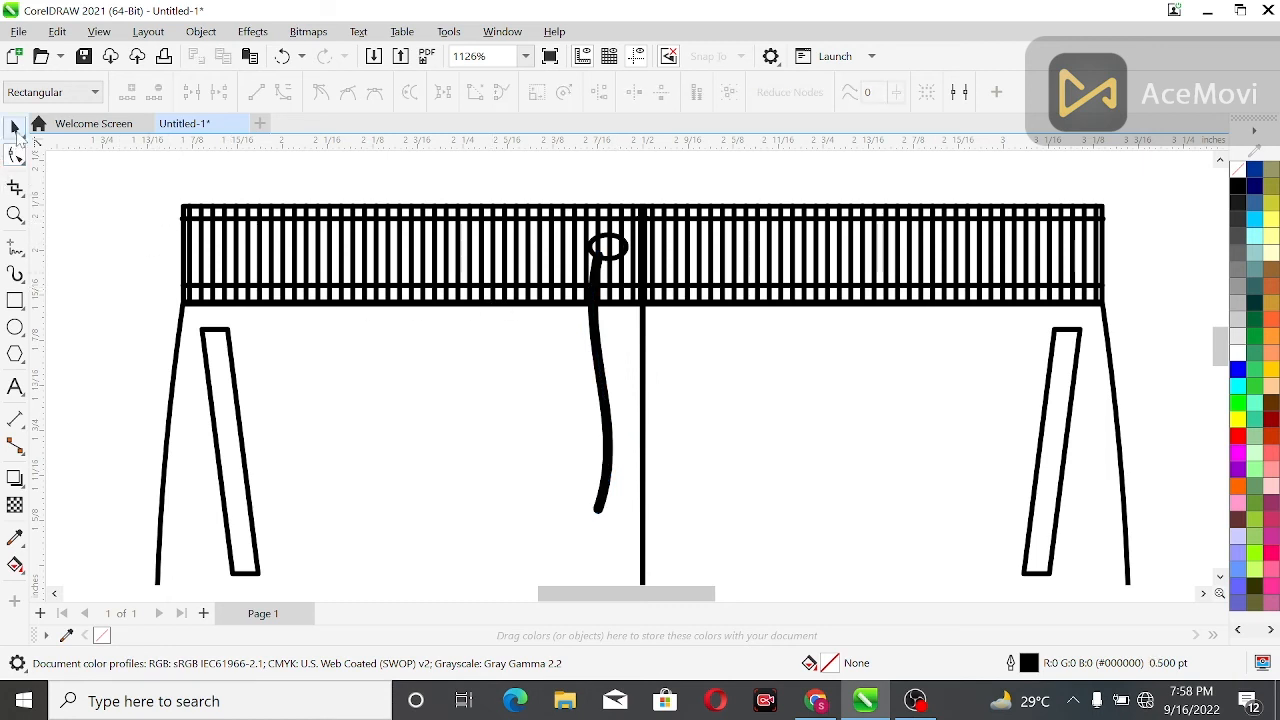
Draw an upright rectangle at the drawstring's lower end and narrow it from the left to about 0.035 in wide by 0.123 in tall
{"action": "left_click", "coordinate": [16, 303]}
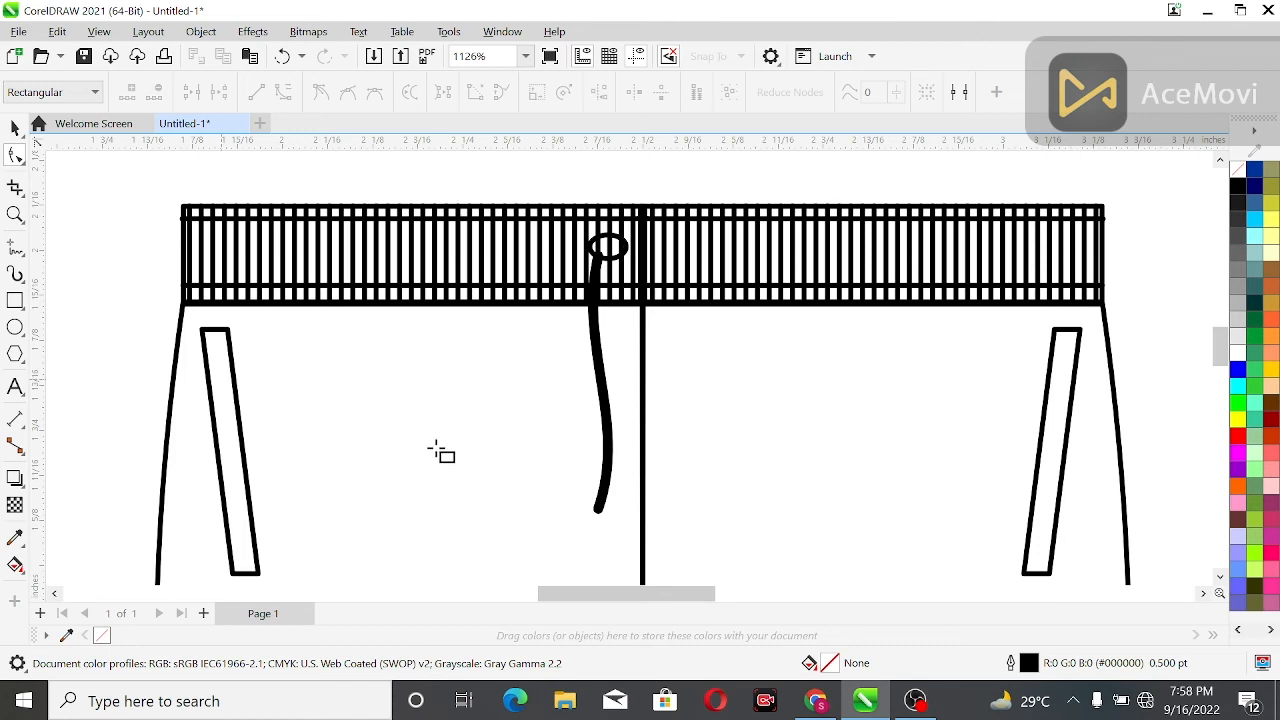
{"action": "left_click_drag", "start_coordinate": [567, 503], "coordinate": [612, 528]}
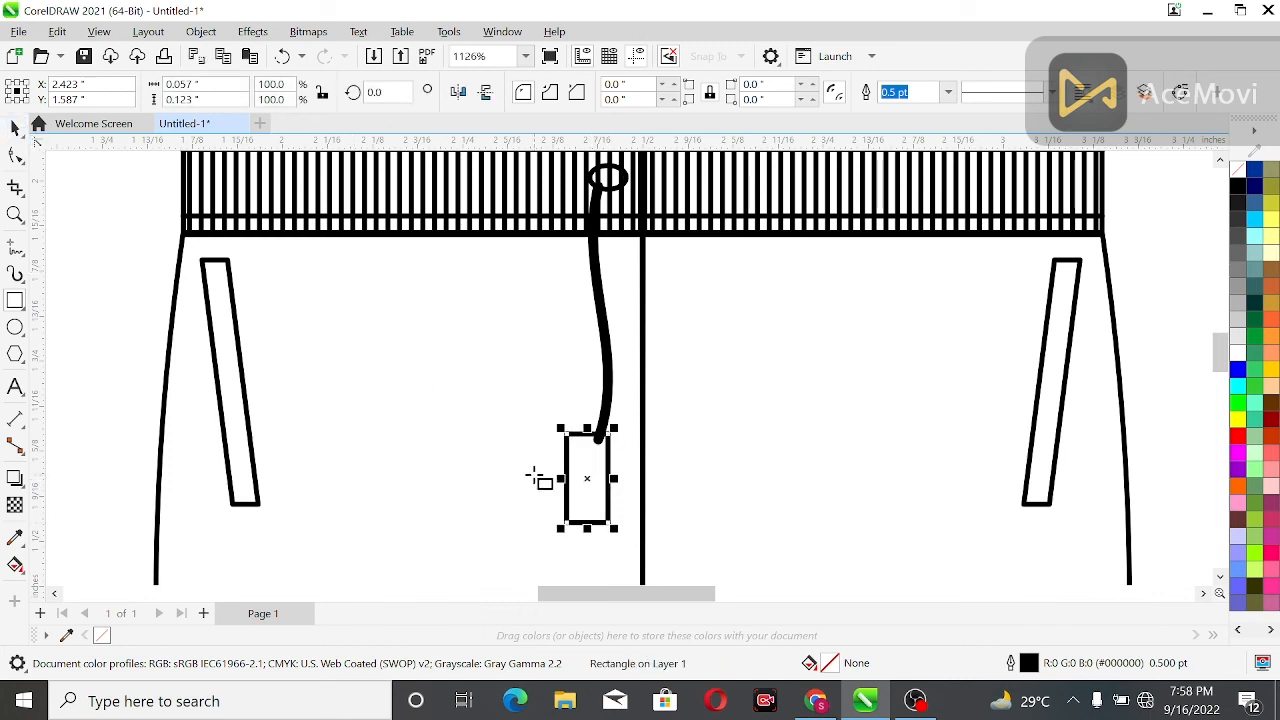
{"action": "left_click_drag", "start_coordinate": [560, 480], "coordinate": [581, 490]}
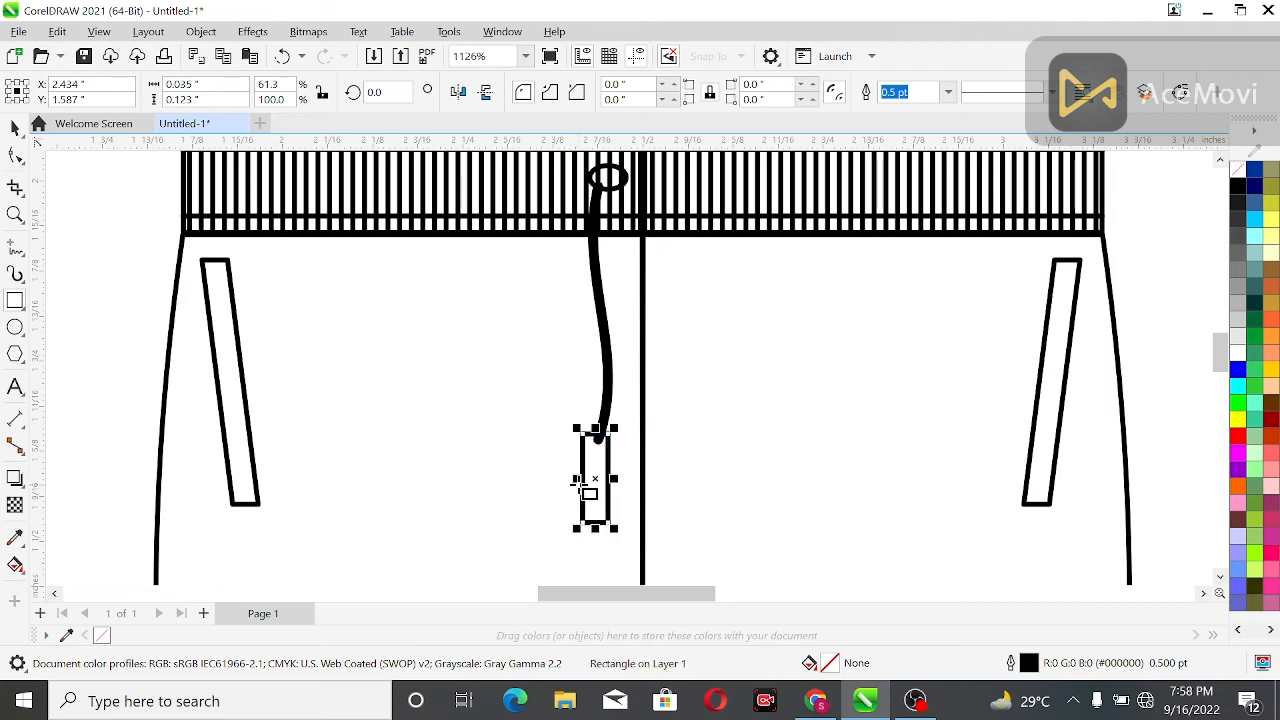
Round all four corners of the small drawstring-end rectangle with a 0.02 in radius
{"action": "left_click", "coordinate": [675, 100]}
{"action": "left_click", "coordinate": [15, 130]}
{"action": "left_click", "coordinate": [667, 460]}
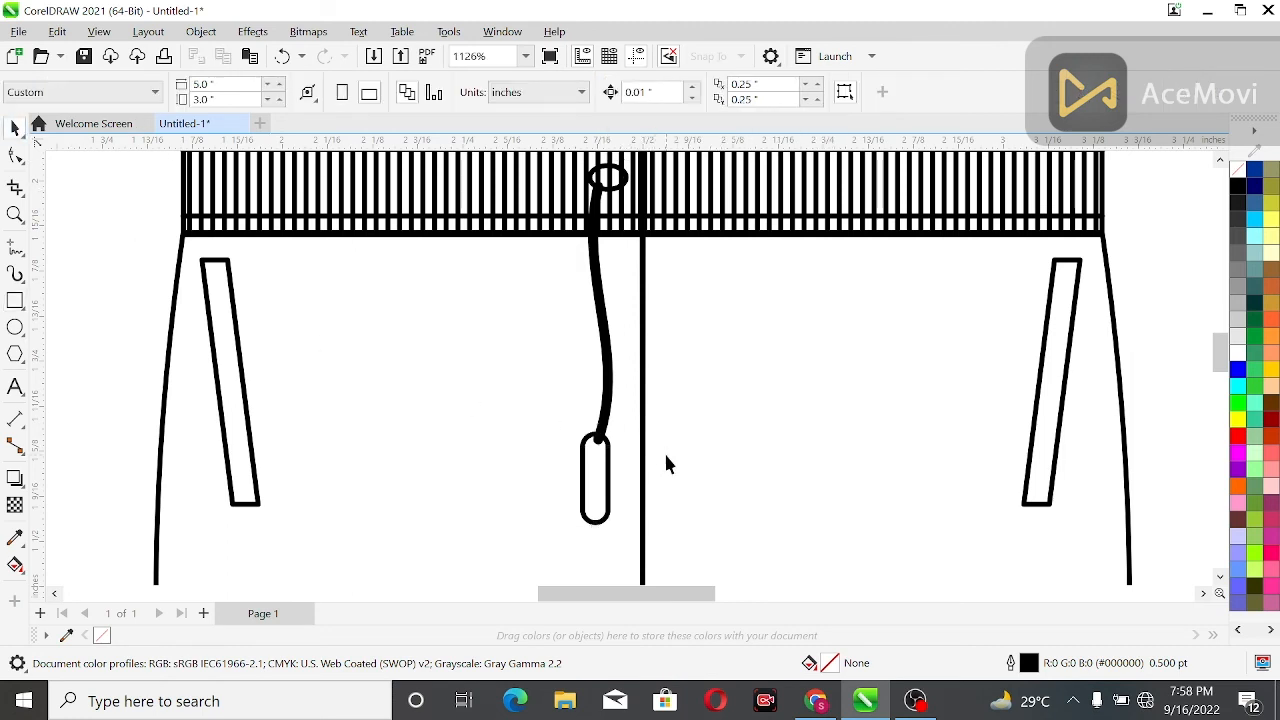
Fill the rounded drawstring tip with dark grey #4D4D4D
{"action": "left_click", "coordinate": [596, 476]}
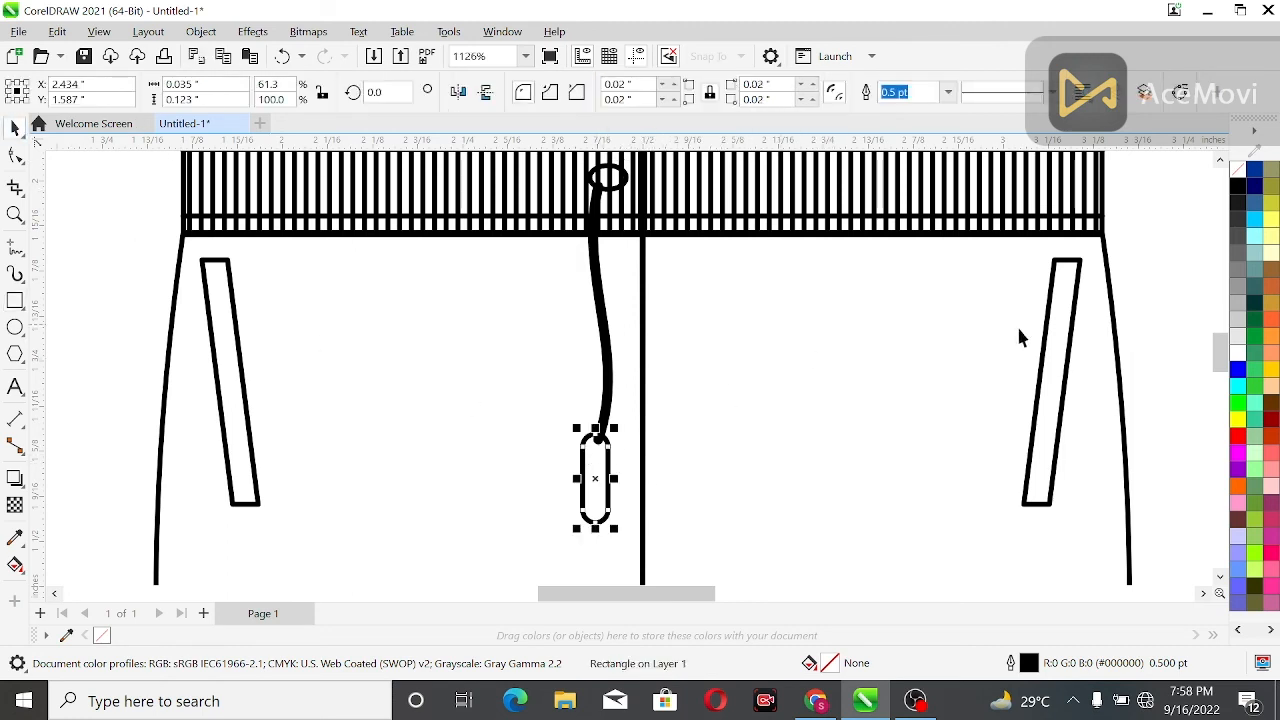
{"action": "left_click", "coordinate": [1238, 240]}
{"action": "left_click", "coordinate": [163, 363]}
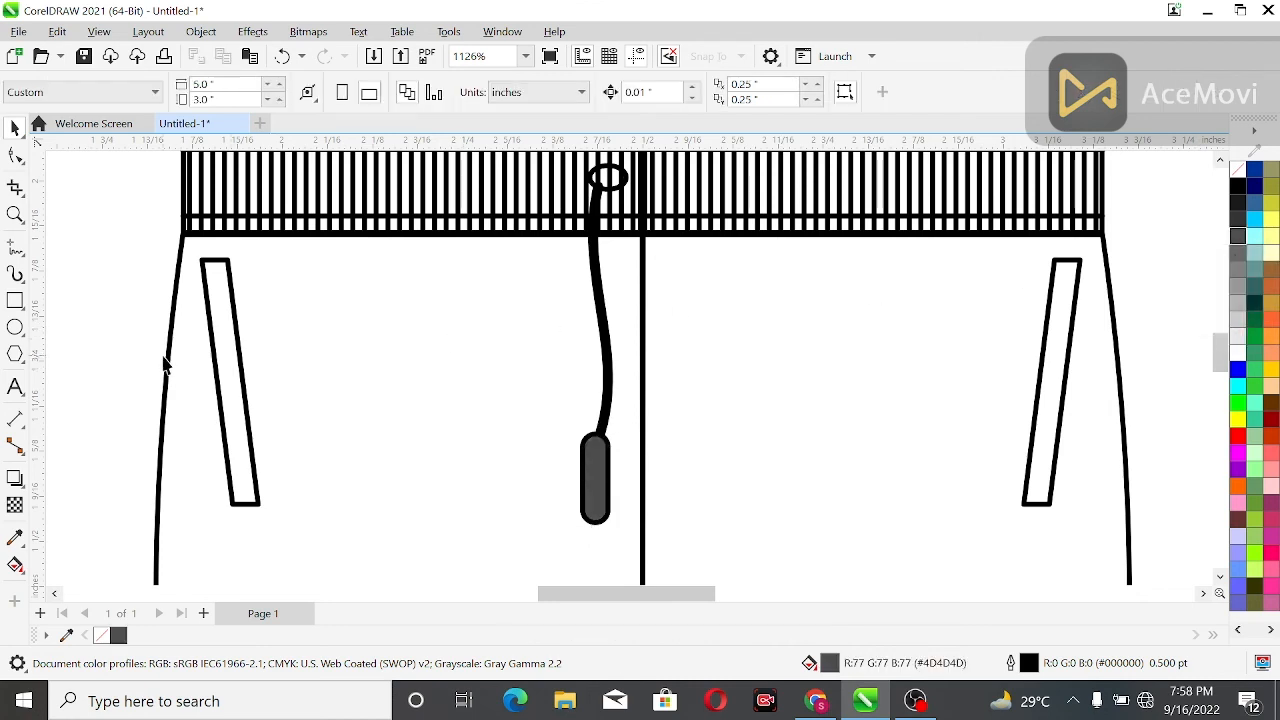
{"action": "scroll", "coordinate": [163, 363], "scroll_direction": "down", "scroll_amount": 2}
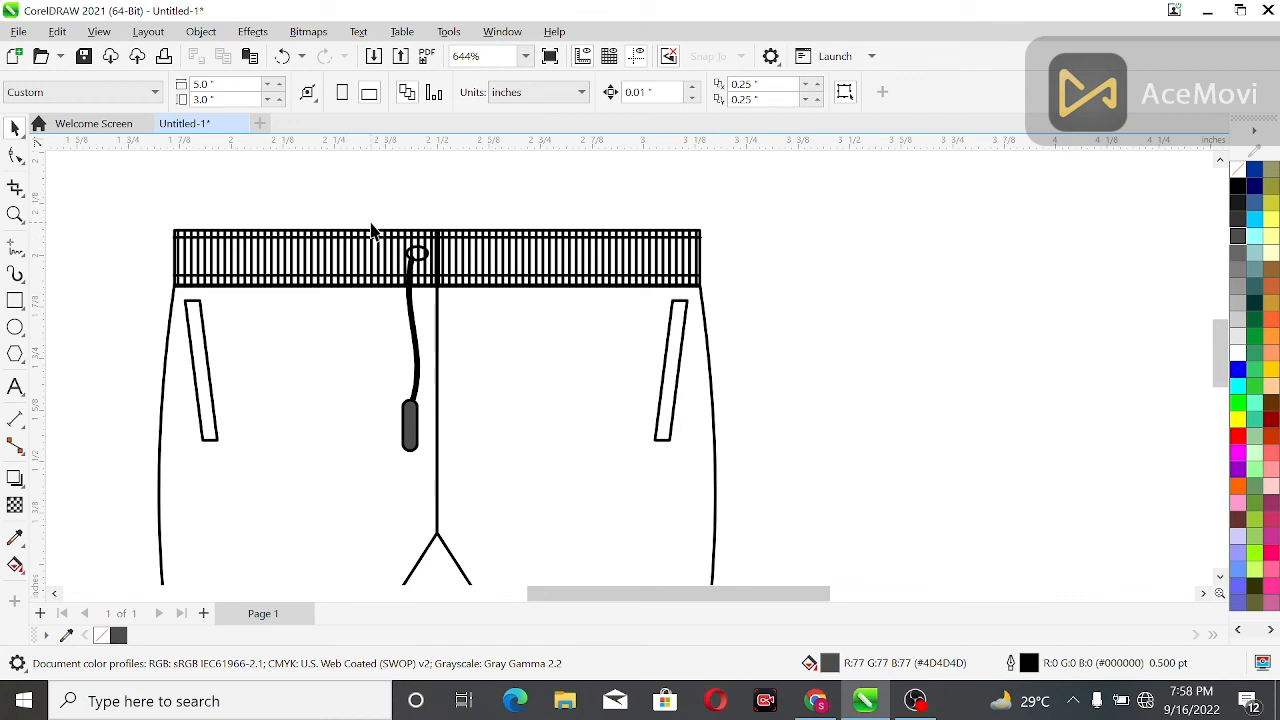
Fill the small ellipse on the waistband with the same dark grey #4D4D4D
{"action": "left_click", "coordinate": [417, 252]}
{"action": "left_click", "coordinate": [432, 213]}
{"action": "left_click", "coordinate": [416, 252]}
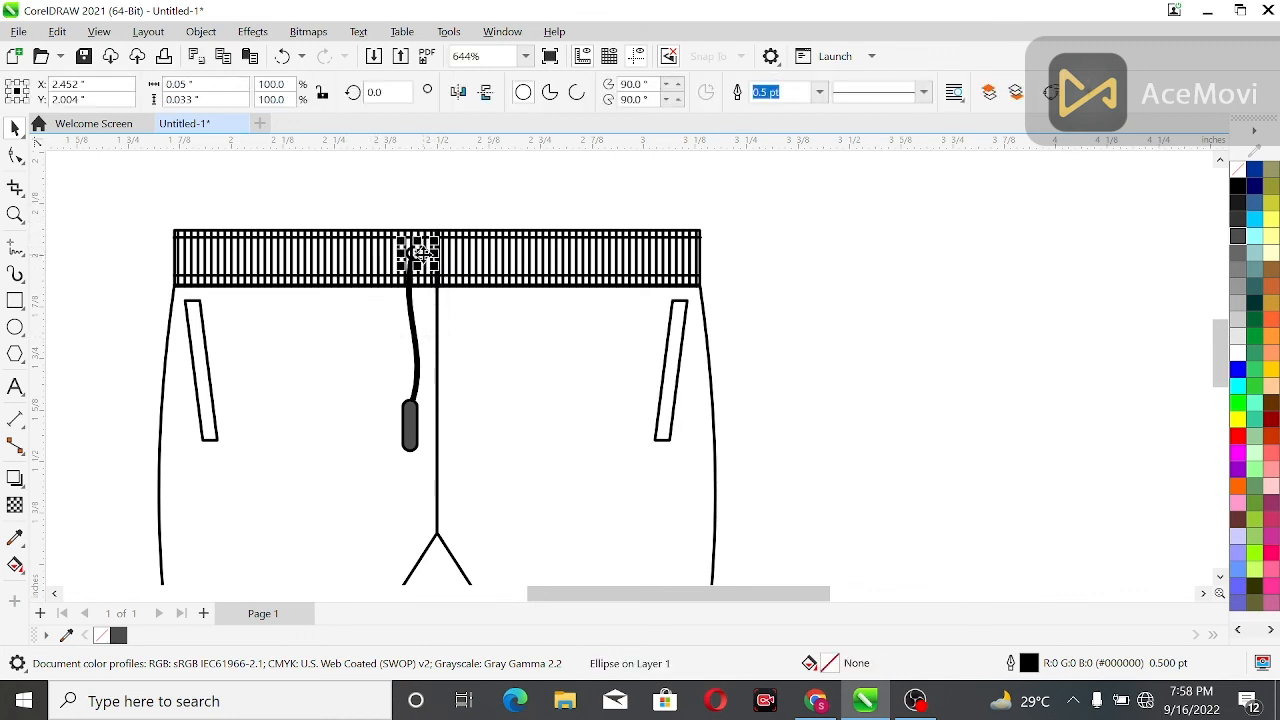
{"action": "left_click", "coordinate": [1238, 244]}
{"action": "left_click", "coordinate": [1034, 226]}
{"action": "scroll", "coordinate": [457, 245], "scroll_direction": "up", "scroll_amount": 3}
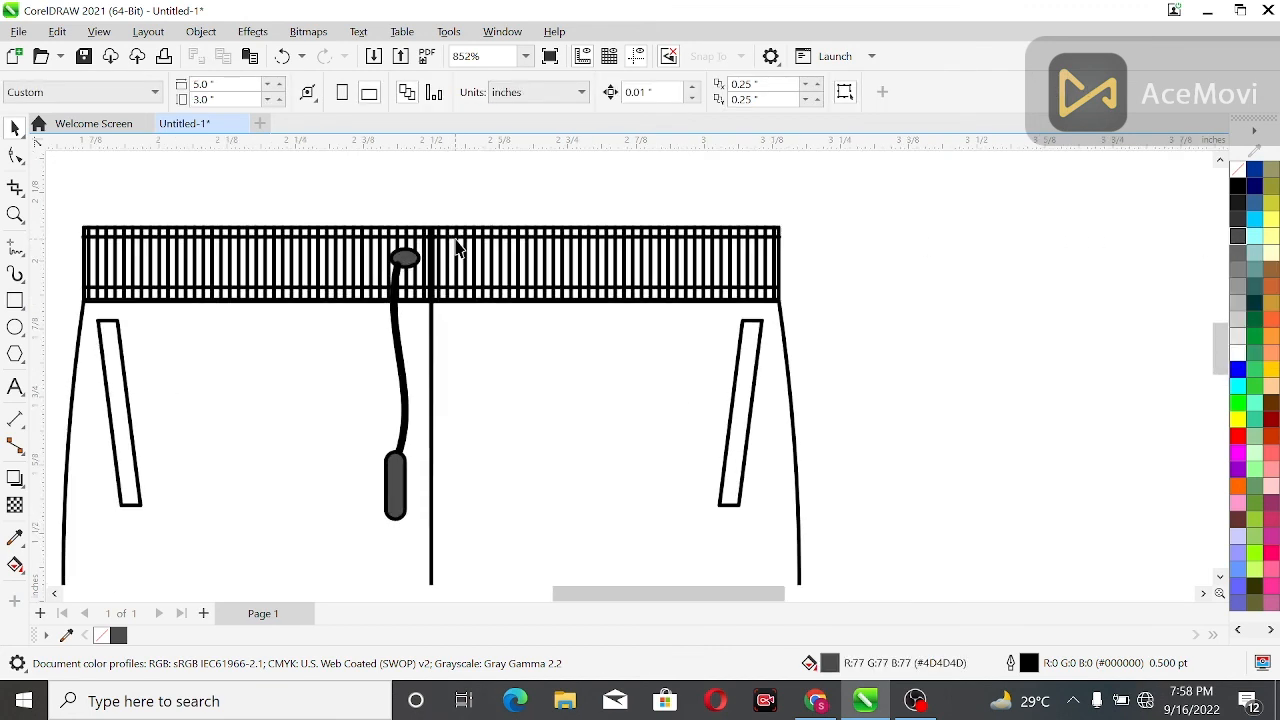
Bring the dark grey eyelet ellipse on the waistband to the front of the page, above the drawstring
{"action": "left_click", "coordinate": [388, 276]}
{"action": "right_click", "coordinate": [388, 276]}
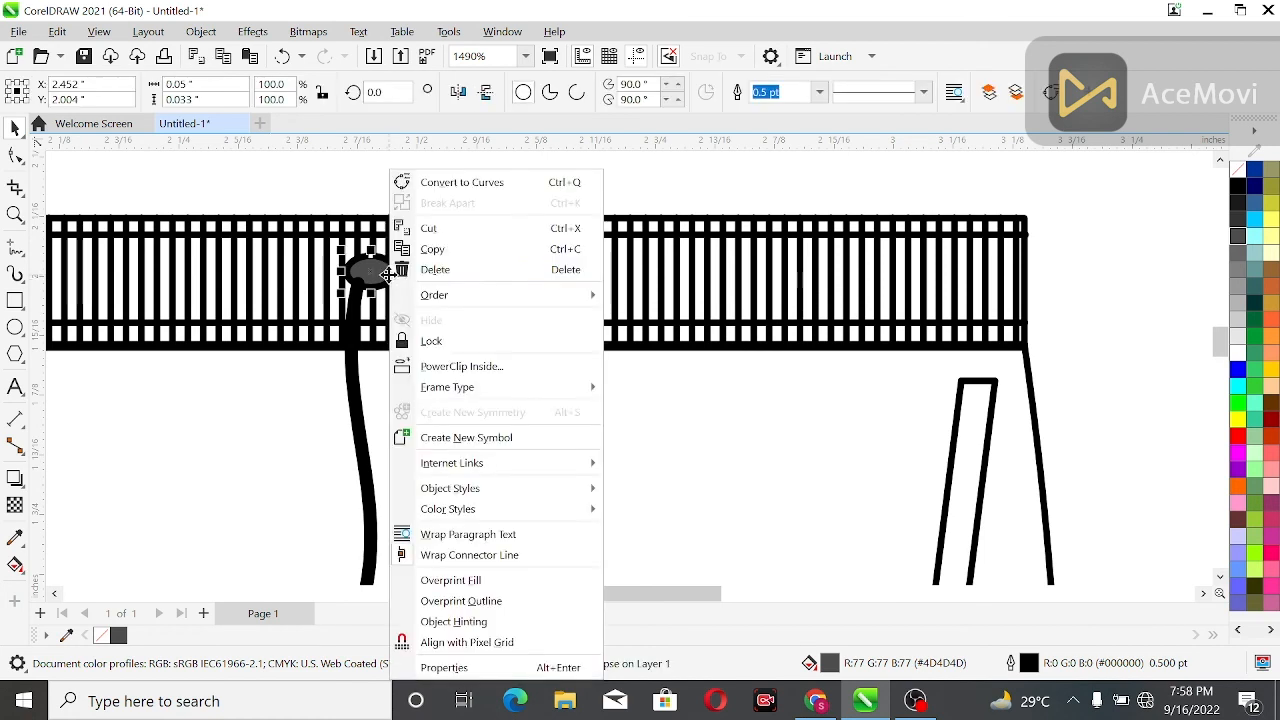
{"action": "mouse_move", "coordinate": [560, 295]}
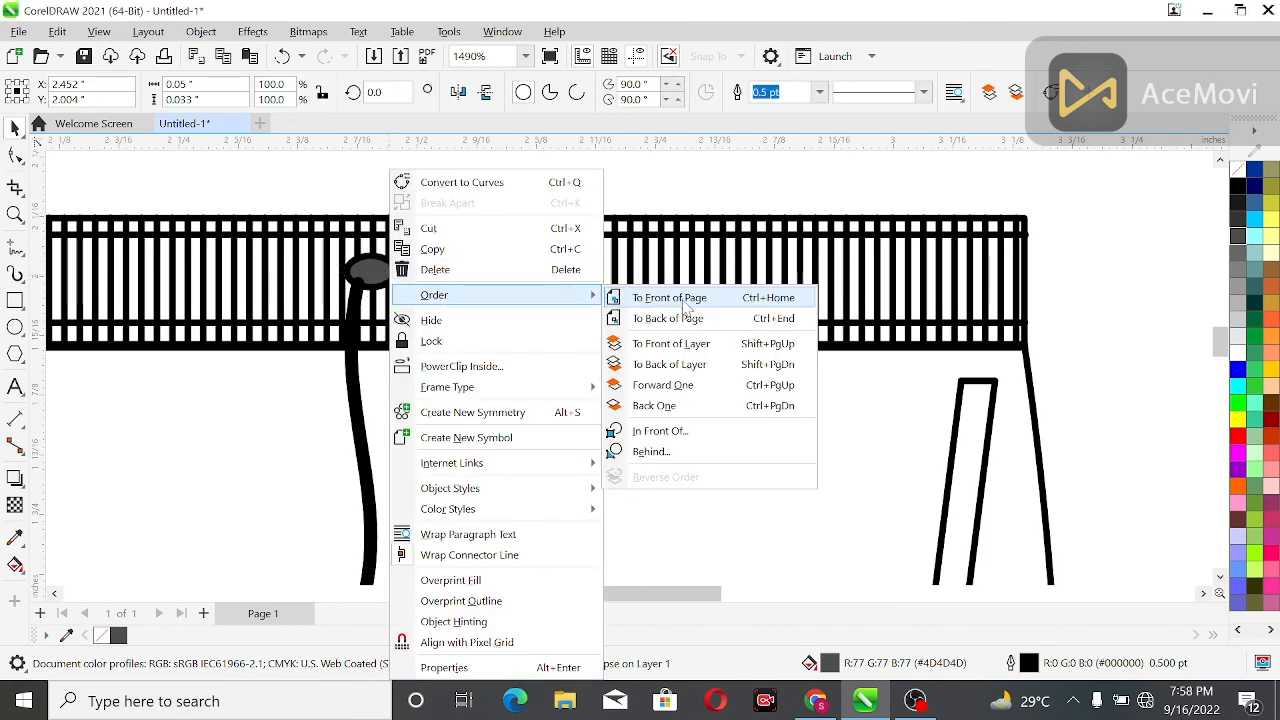
{"action": "left_click", "coordinate": [671, 300]}
{"action": "left_click", "coordinate": [398, 424]}
Group the drawstring with its eyelet and tip into one object
{"action": "scroll", "coordinate": [398, 424], "scroll_direction": "down", "scroll_amount": 3}
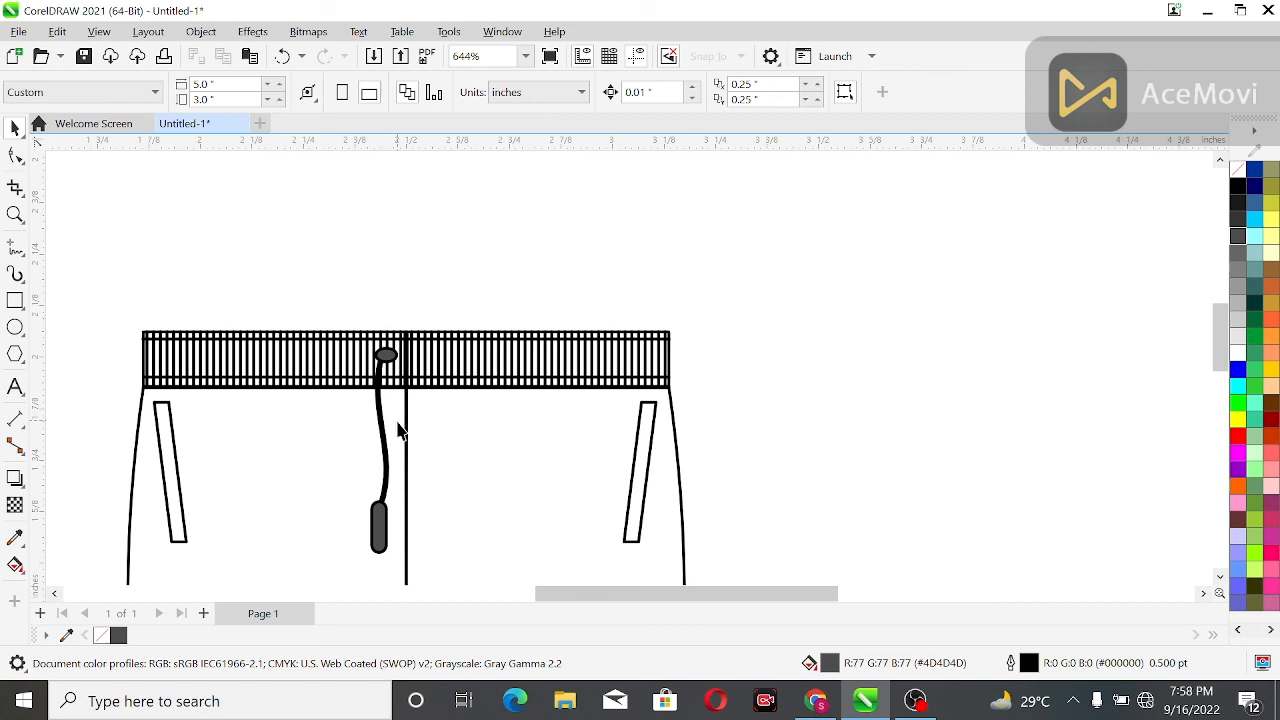
{"action": "left_click_drag", "start_coordinate": [332, 322], "coordinate": [427, 552]}
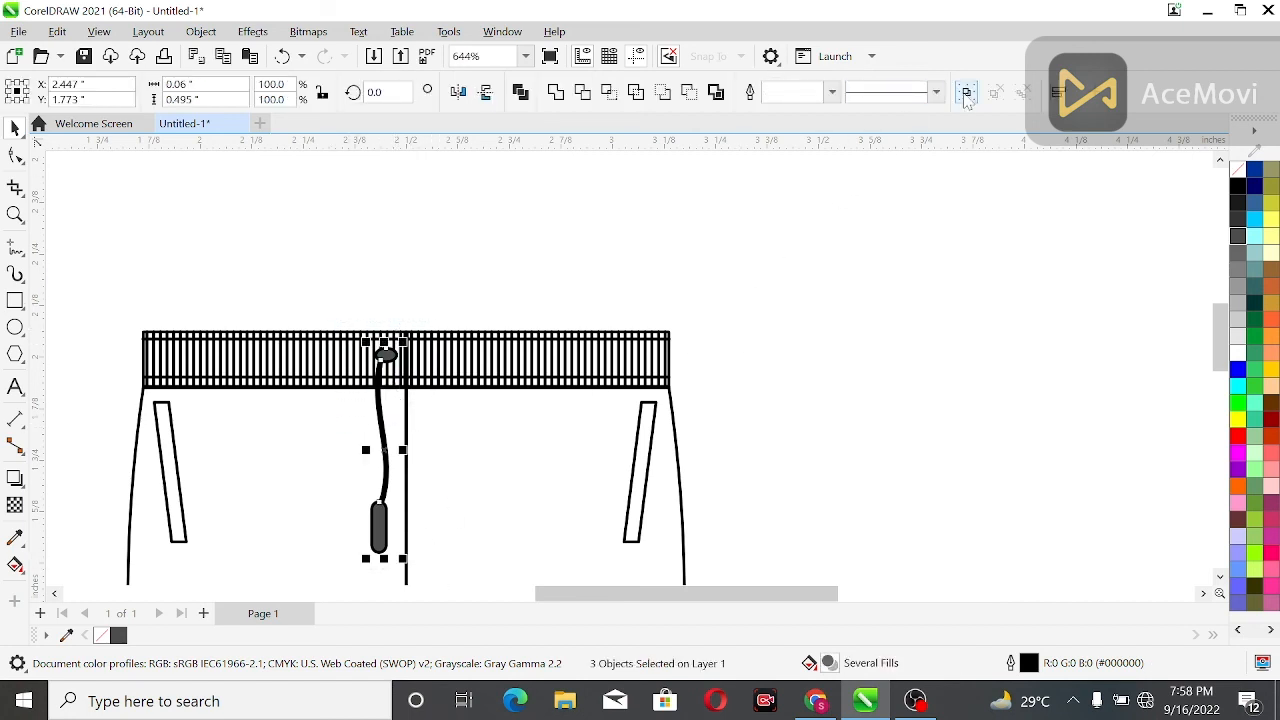
{"action": "left_click", "coordinate": [967, 92]}
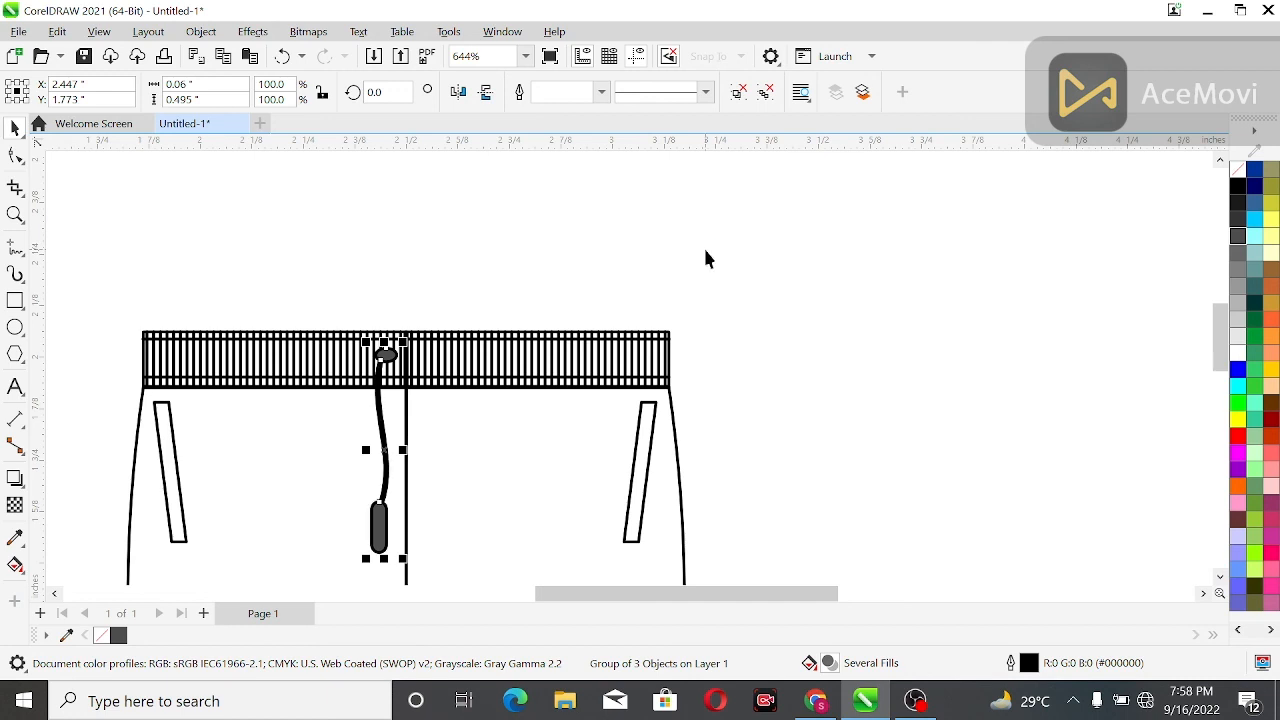
Place a horizontally mirrored duplicate of the drawstring group on the other side of the center seam, 0.11 in to the right of the original
{"action": "left_click", "coordinate": [456, 95]}
{"action": "key", "text": "Right"}
{"action": "key", "text": "Right"}
{"action": "key", "text": "Right"}
{"action": "key", "text": "Right"}
{"action": "key", "text": "Right"}
{"action": "key", "text": "Right"}
{"action": "key", "text": "Right"}
{"action": "key", "text": "Right"}
{"action": "key", "text": "Right"}
{"action": "key", "text": "Right"}
{"action": "key", "text": "Right"}
{"action": "key", "text": "Right"}
{"action": "key", "text": "Right"}
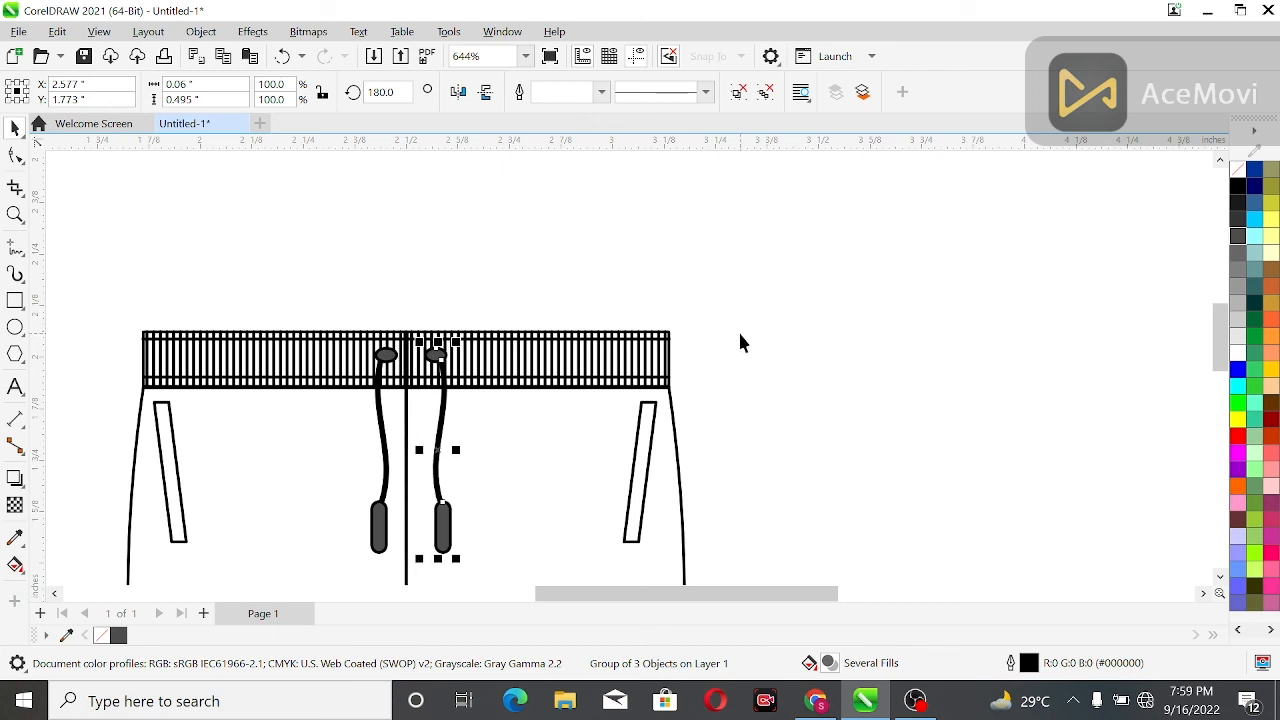
{"action": "key", "text": "Left"}
{"action": "key", "text": "Left"}
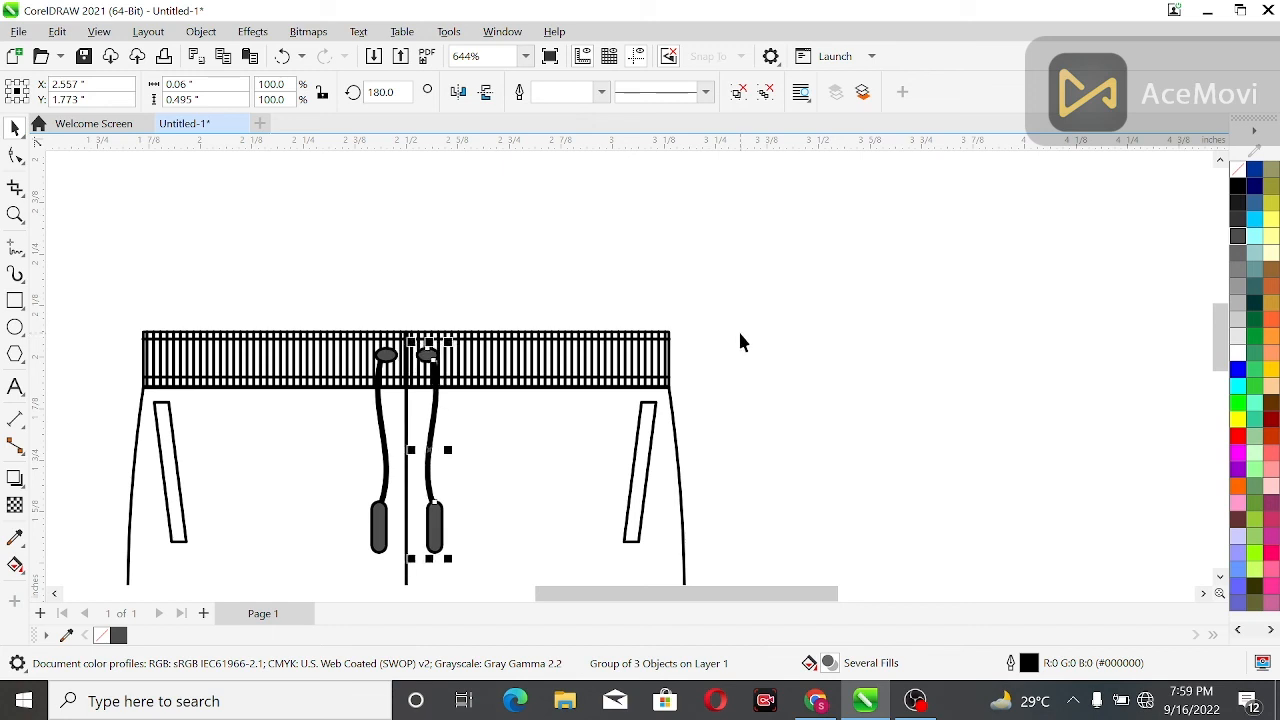
{"action": "left_click", "coordinate": [696, 260]}
Delete the unfilled rectangle that frames the page around the shorts
{"action": "scroll", "coordinate": [916, 374], "scroll_direction": "down", "scroll_amount": 3}
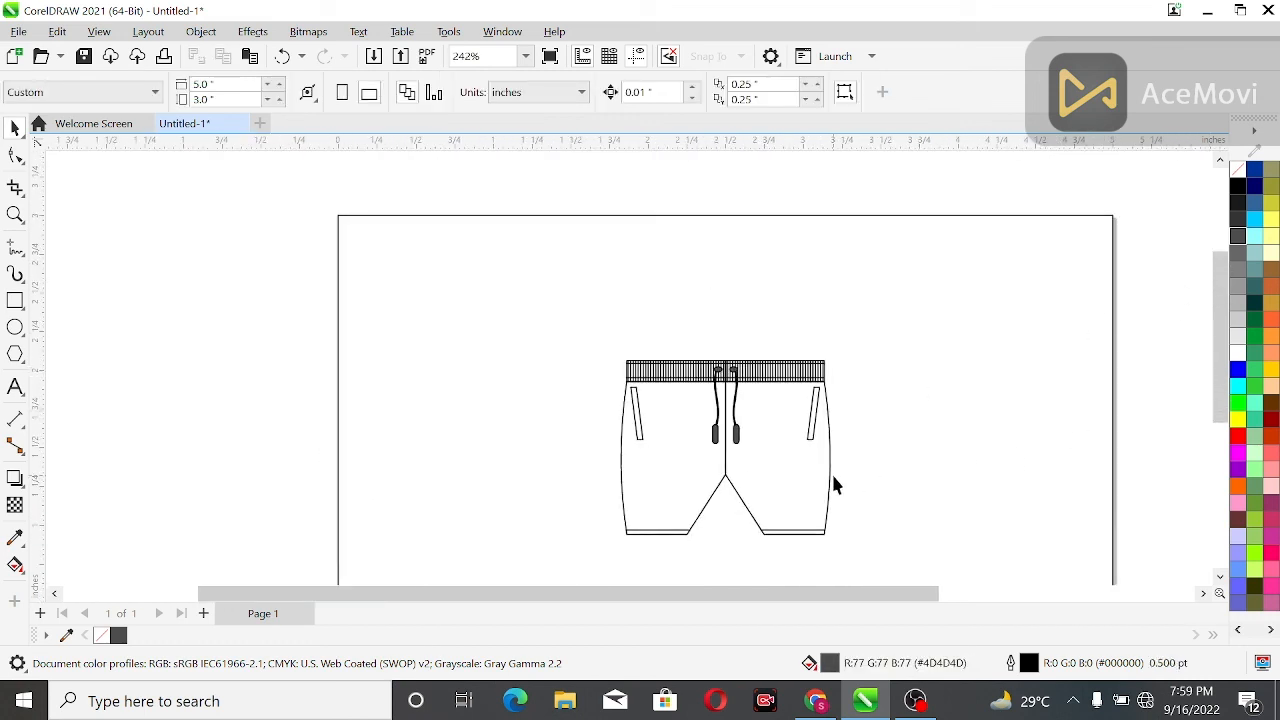
{"action": "scroll", "coordinate": [834, 478], "scroll_direction": "down", "scroll_amount": 1}
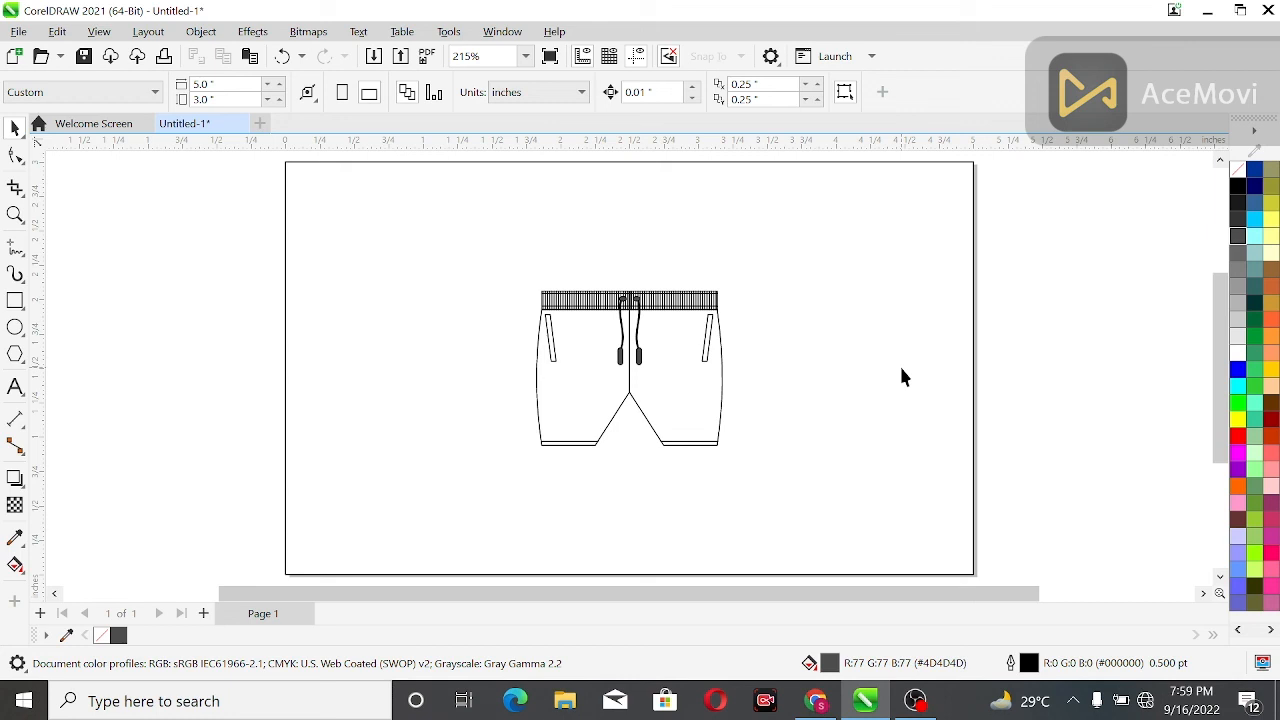
{"action": "left_click", "coordinate": [975, 420]}
{"action": "right_click", "coordinate": [964, 417]}
{"action": "left_click", "coordinate": [1020, 456]}
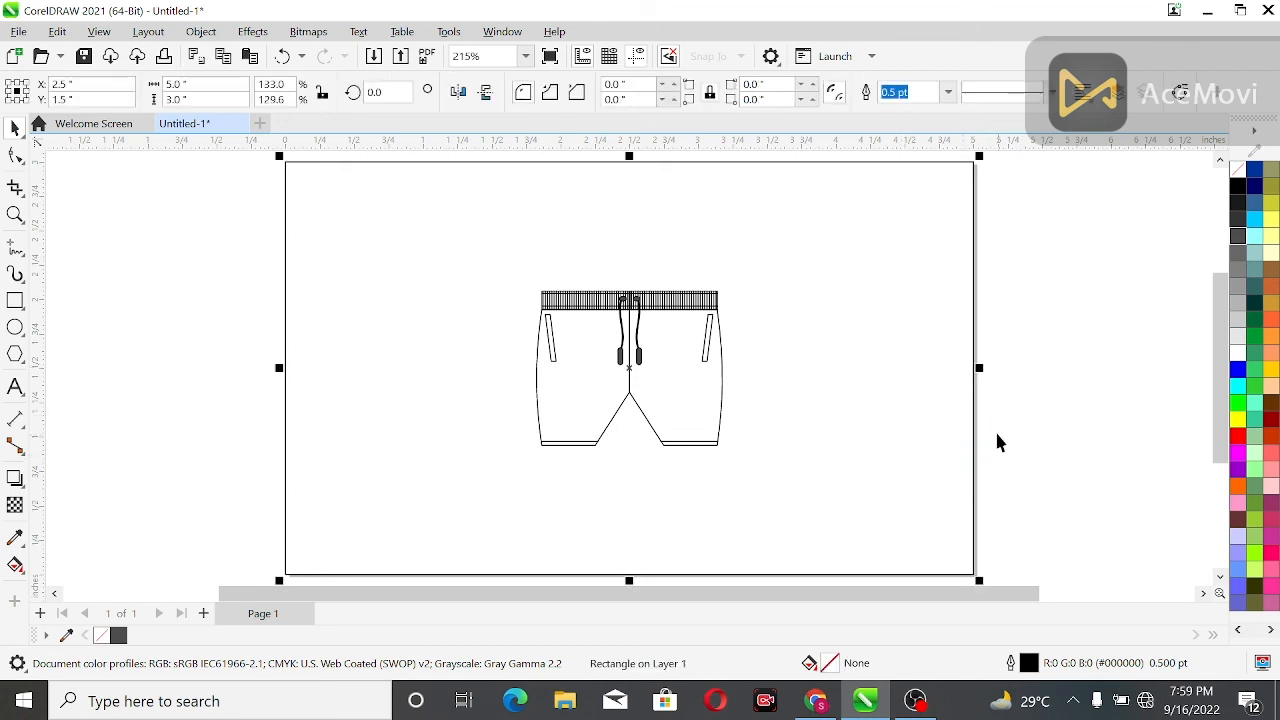
{"action": "left_click", "coordinate": [1150, 268]}
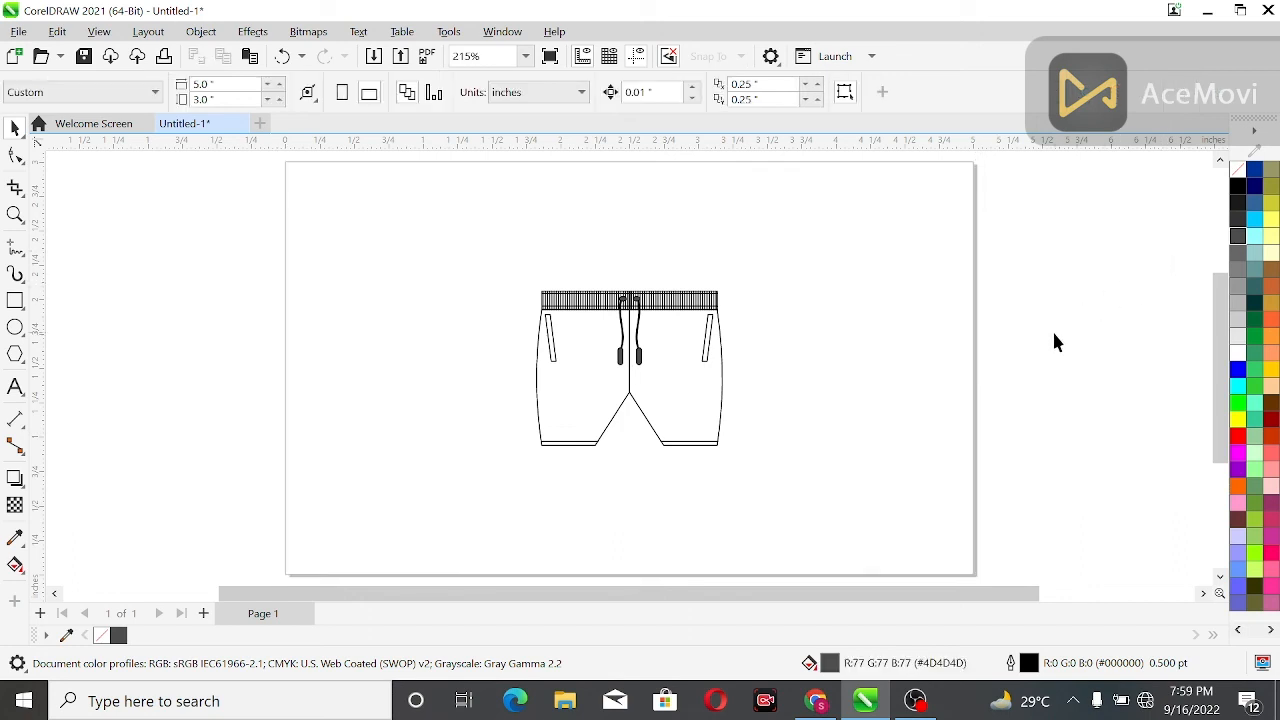
{"action": "key", "text": "F4"}
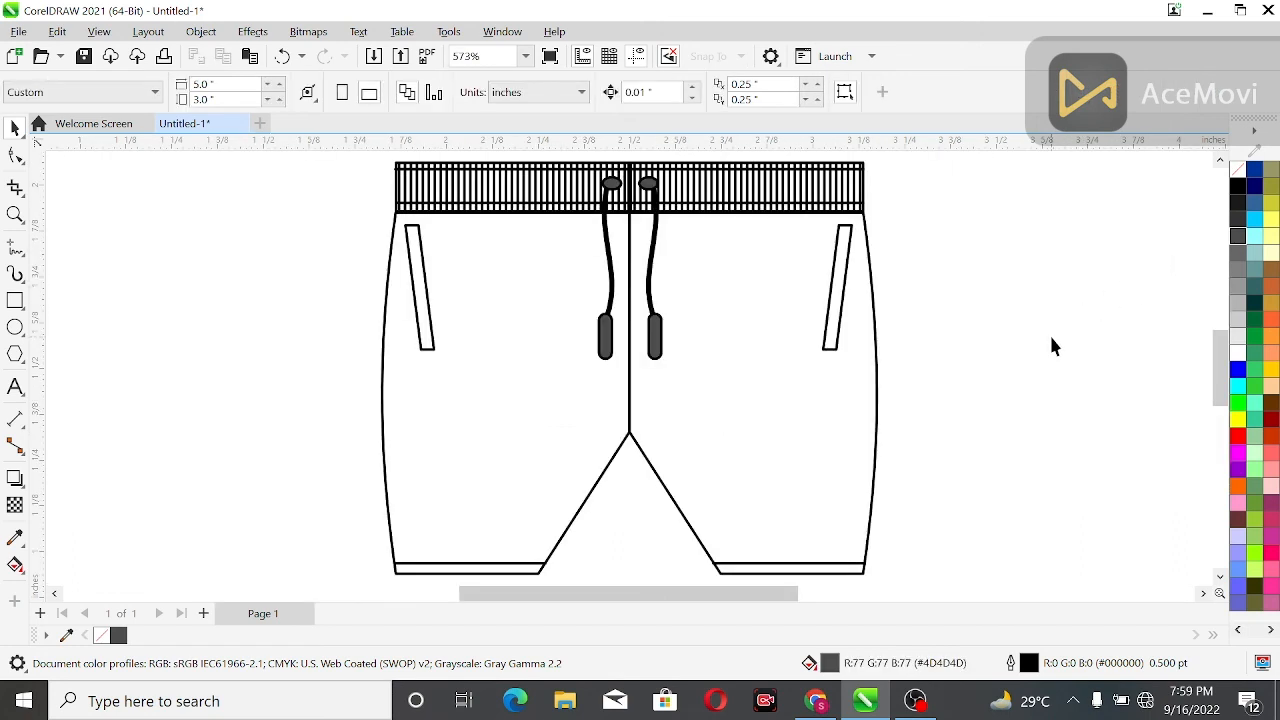